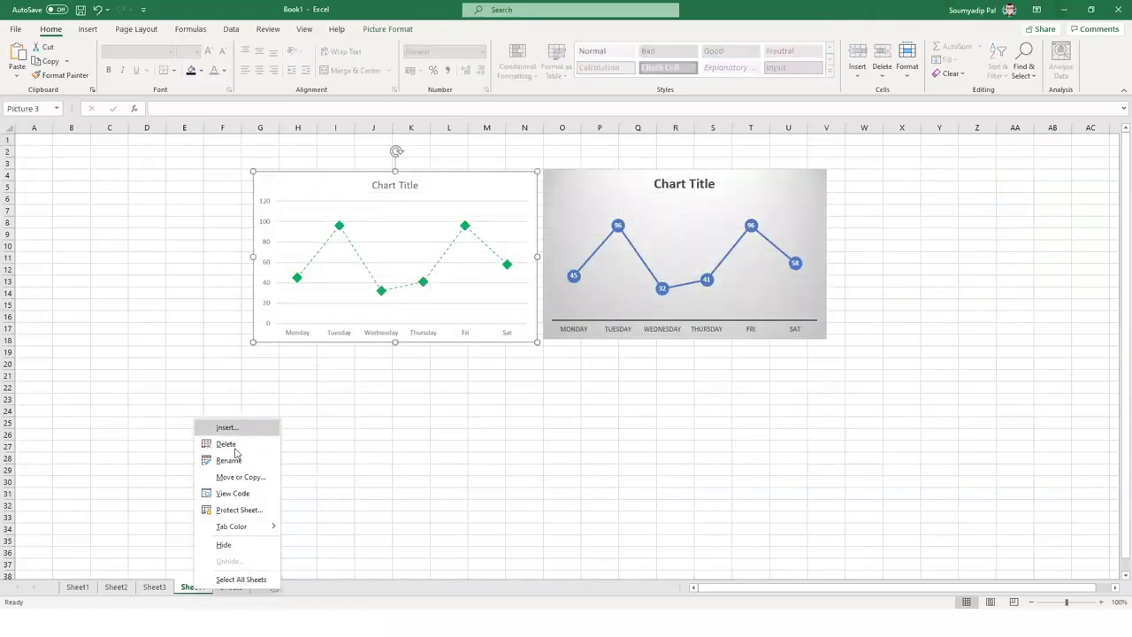
- Delete the sheet holding the two chart pictures, and remove the line chart from Sheet3
{"action": "left_click", "coordinate": [548, 343]}
{"action": "left_click", "coordinate": [153, 587]}
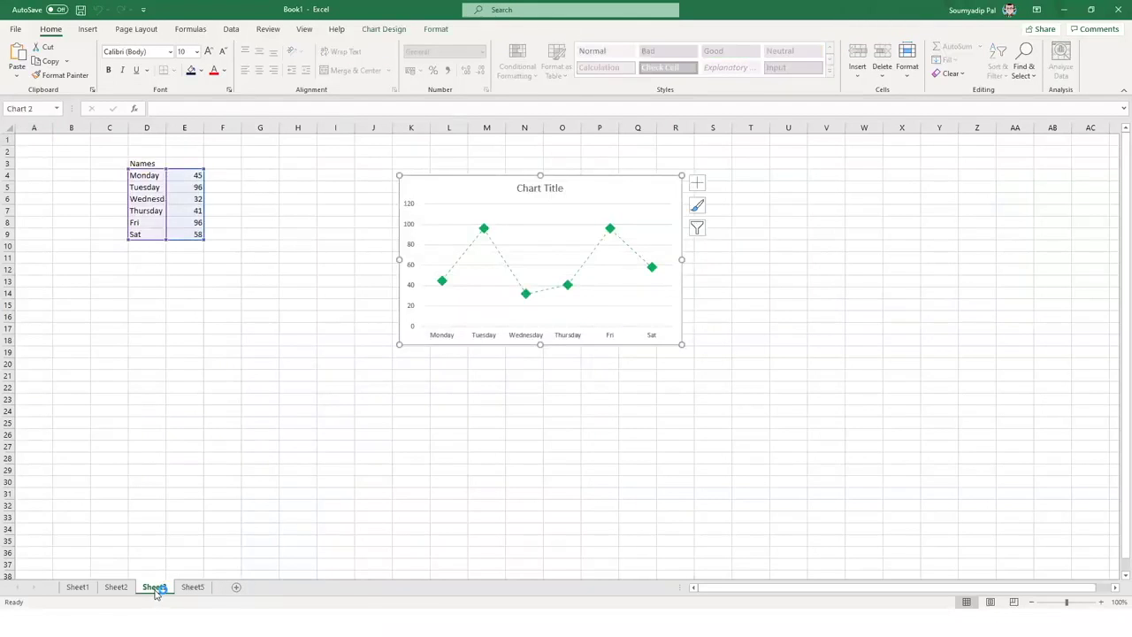
{"action": "double_click", "coordinate": [619, 180]}
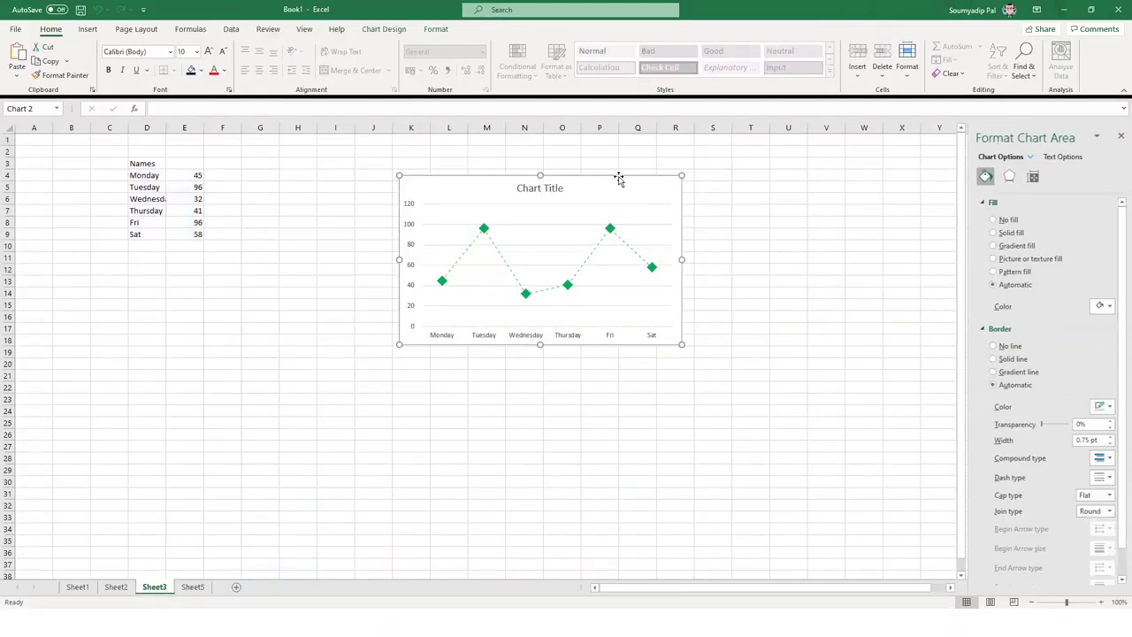
{"action": "key", "text": "Delete"}
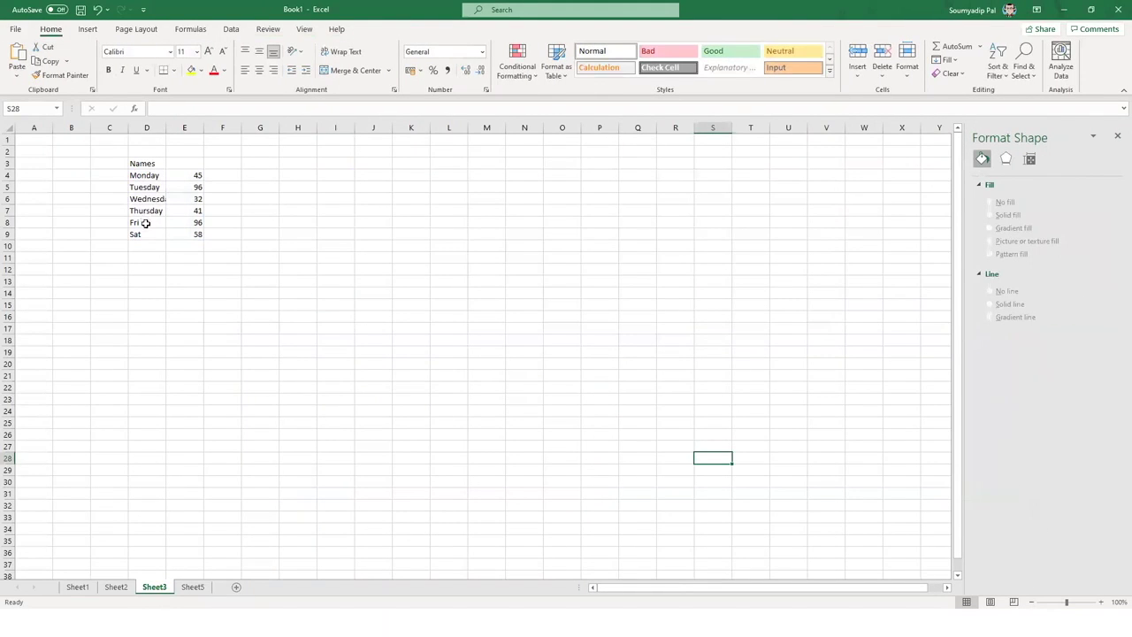
- Replace the abbreviated day names in D8 and D9 with Friday and Saturday
{"action": "left_click", "coordinate": [143, 221]}
{"action": "type", "text": "F"}
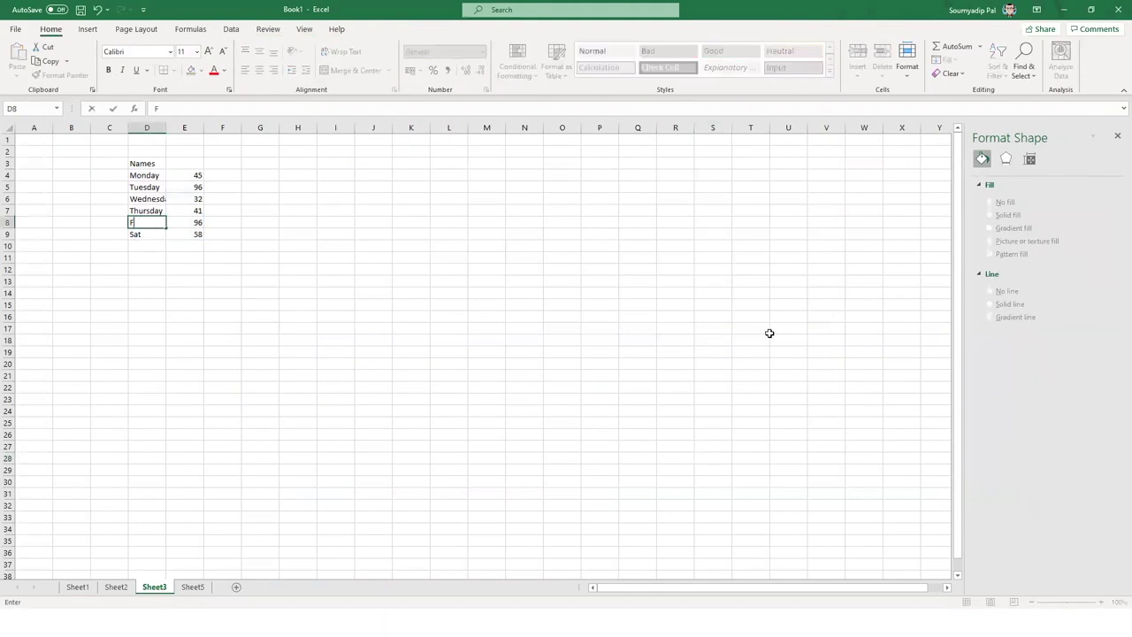
{"action": "type", "text": "riday"}
{"action": "key", "text": "Return"}
{"action": "type", "text": "Saturday"}
{"action": "key", "text": "Return"}
- Enter the column headers Day in D3 and Sales in E3 above the daily figures
{"action": "left_click", "coordinate": [158, 163]}
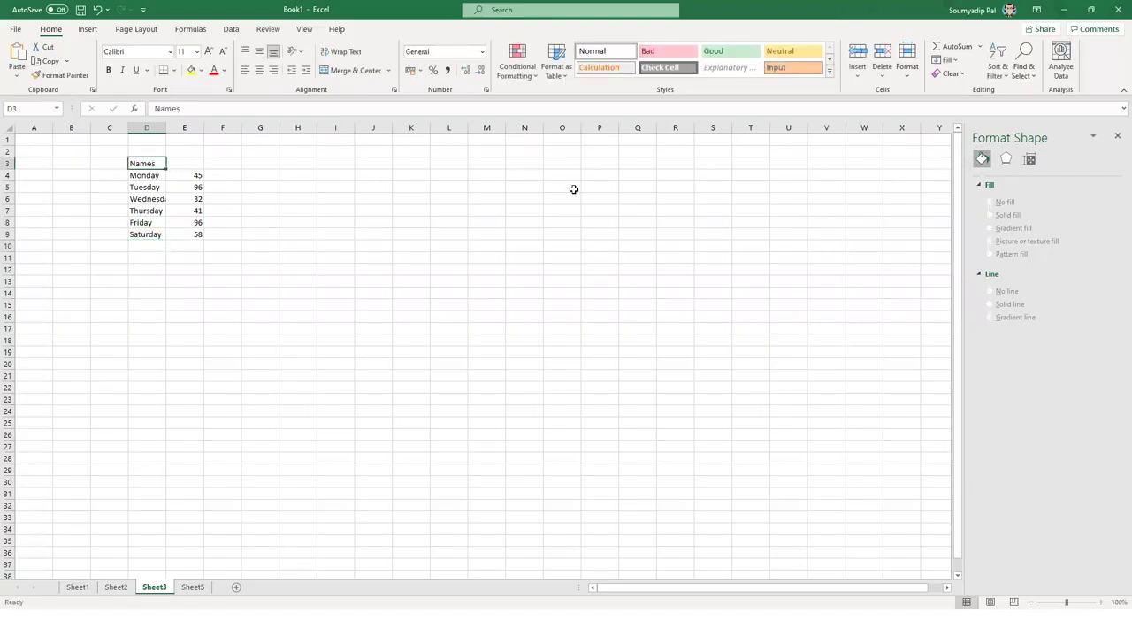
{"action": "type", "text": "Day"}
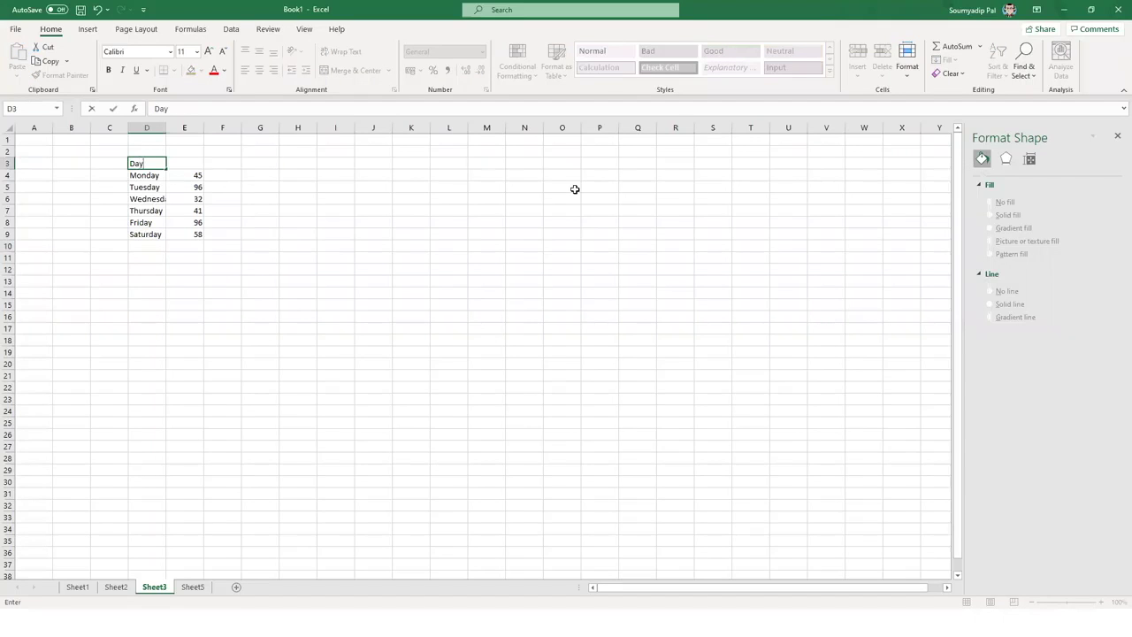
{"action": "key", "text": "Tab"}
{"action": "type", "text": "Sales"}
{"action": "key", "text": "Return"}
{"action": "left_click_drag", "start_coordinate": [139, 166], "coordinate": [182, 231]}
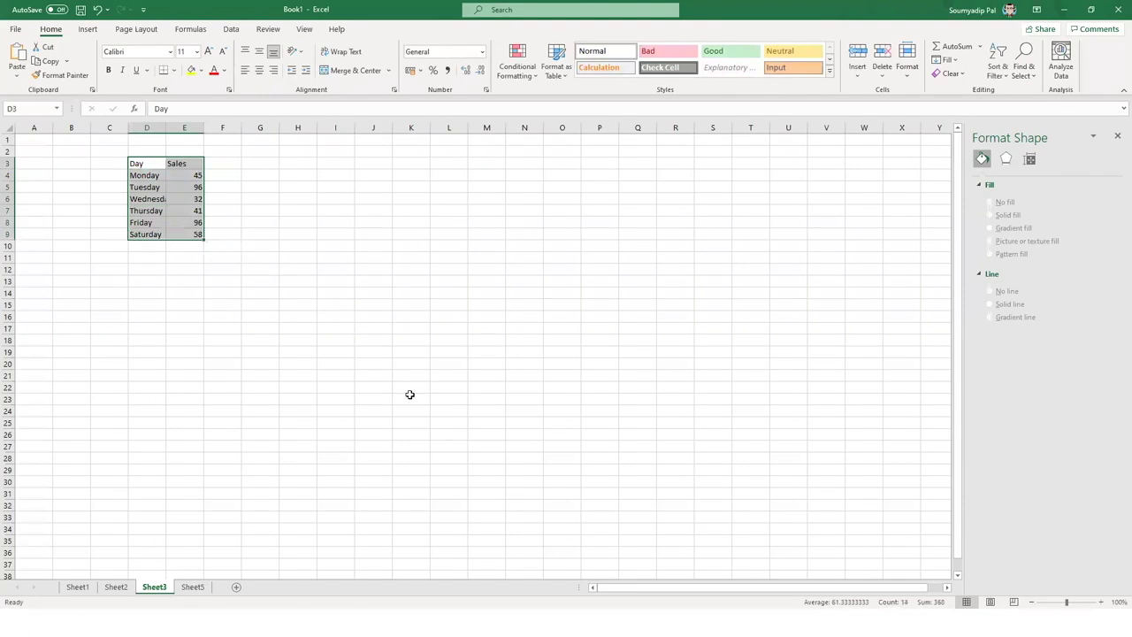
- Enter the label Weekly Sales in D11, below the day list
{"action": "left_click", "coordinate": [146, 258]}
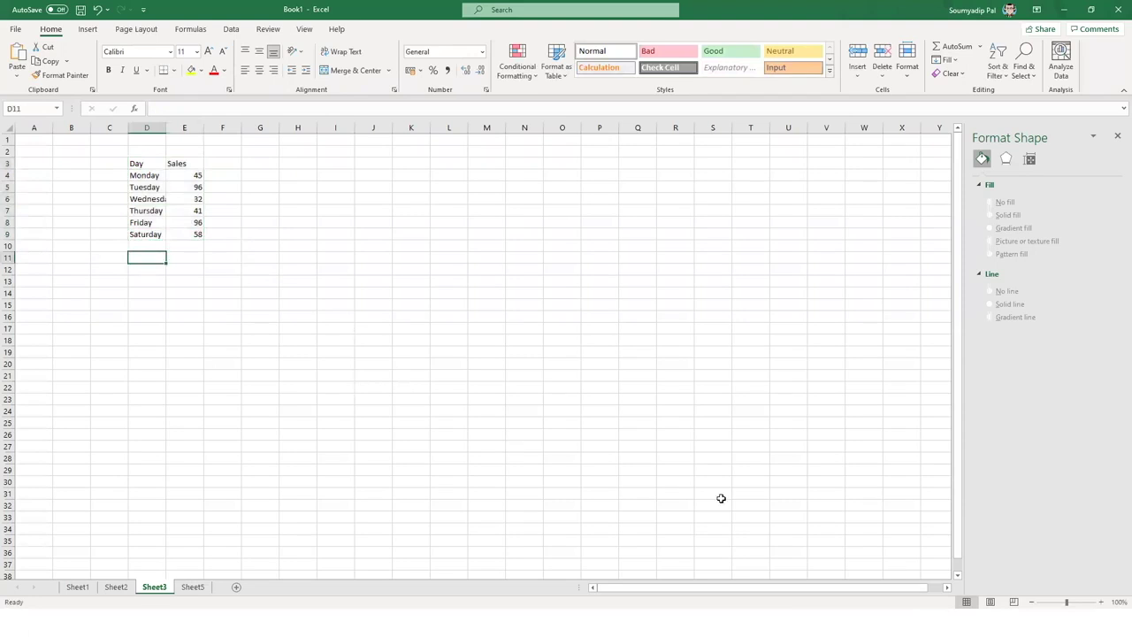
{"action": "type", "text": "Week"}
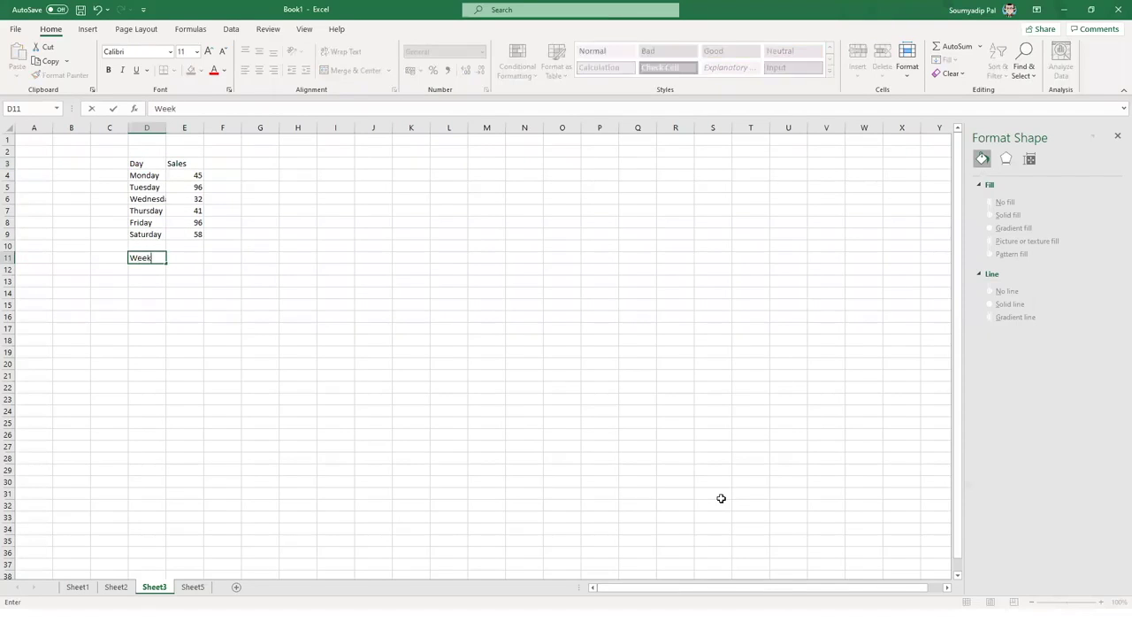
{"action": "type", "text": "ly Sales"}
{"action": "key", "text": "Tab"}
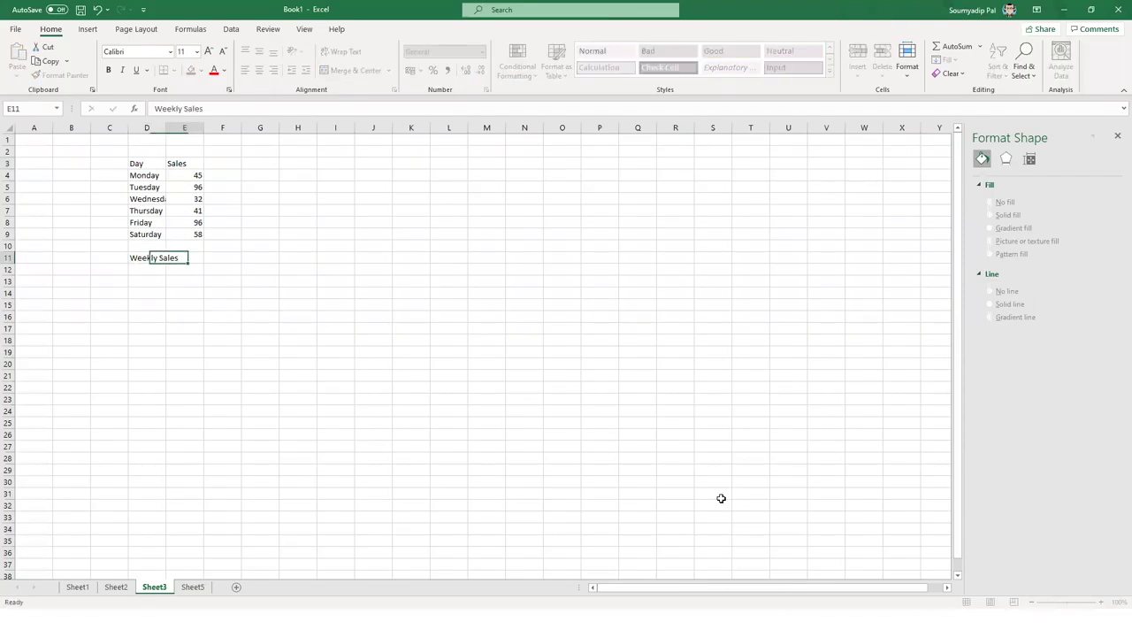
- Total the daily sales in E11 with a SUM formula over E4:E9
{"action": "type", "text": "=sum("}
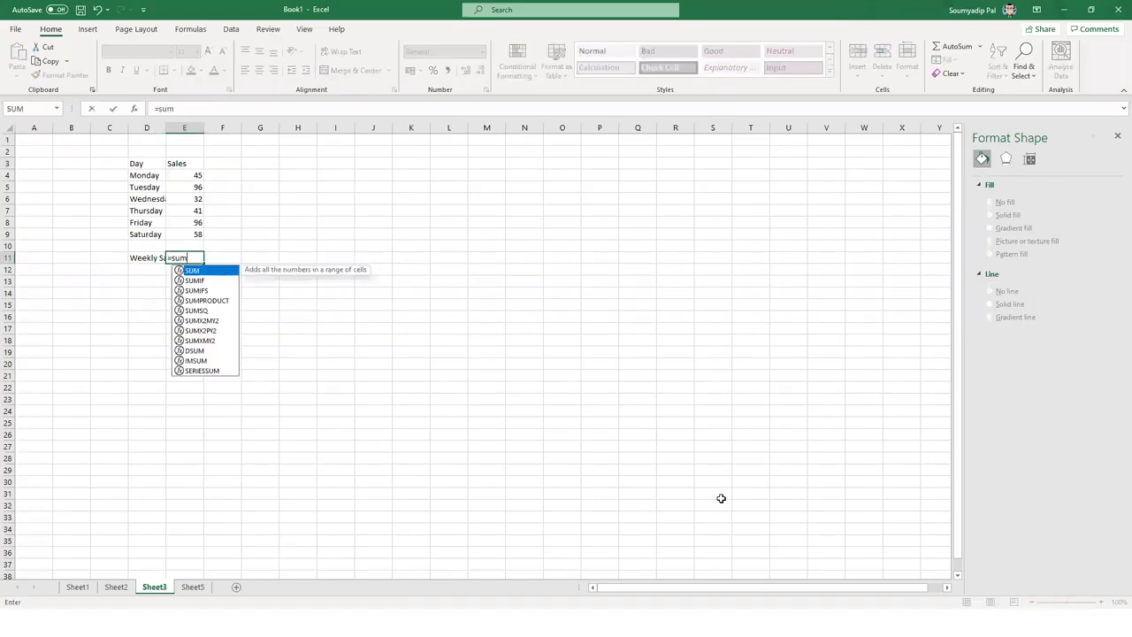
{"action": "key", "text": "Up"}
{"action": "key", "text": "Up"}
{"action": "key", "text": "shift+Up"}
{"action": "key", "text": "shift+Up"}
{"action": "key", "text": "shift+Up"}
{"action": "key", "text": "shift+Up"}
{"action": "key", "text": "shift+Up"}
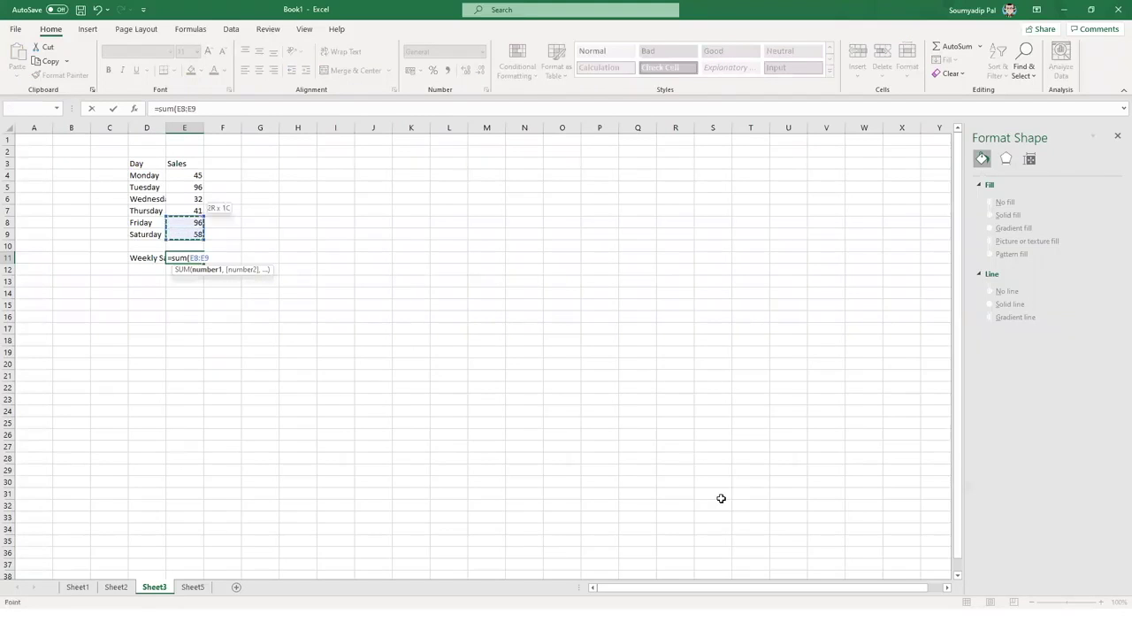
{"action": "key", "text": "Return"}
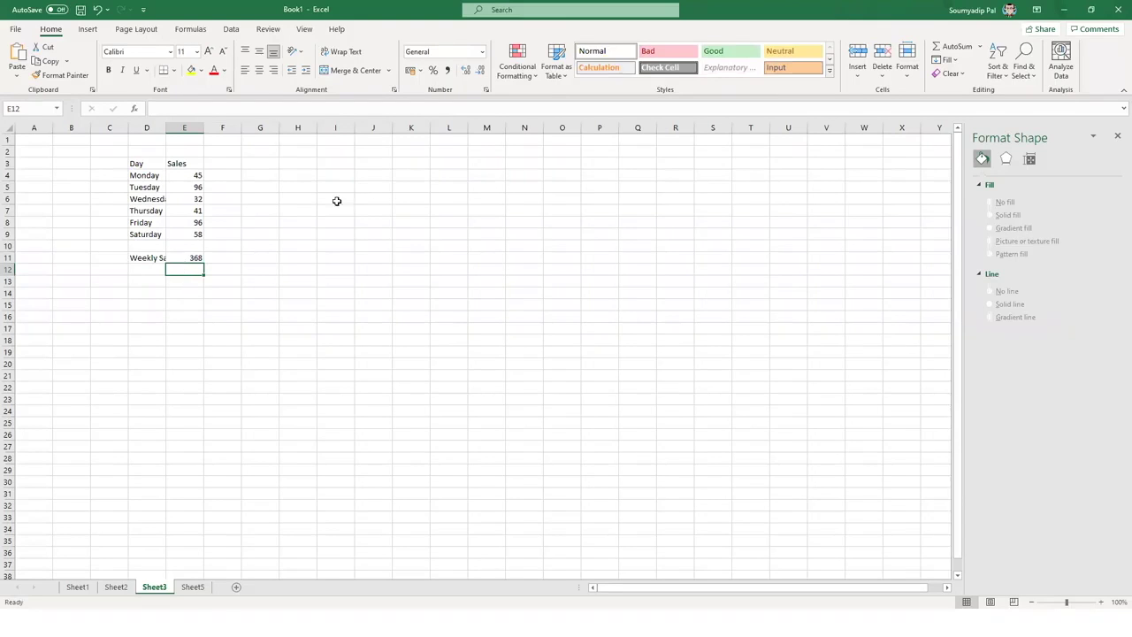
- Calculate each day's share of weekly sales by entering the formula =E4:E9/E11 in F4
{"action": "left_click", "coordinate": [239, 177]}
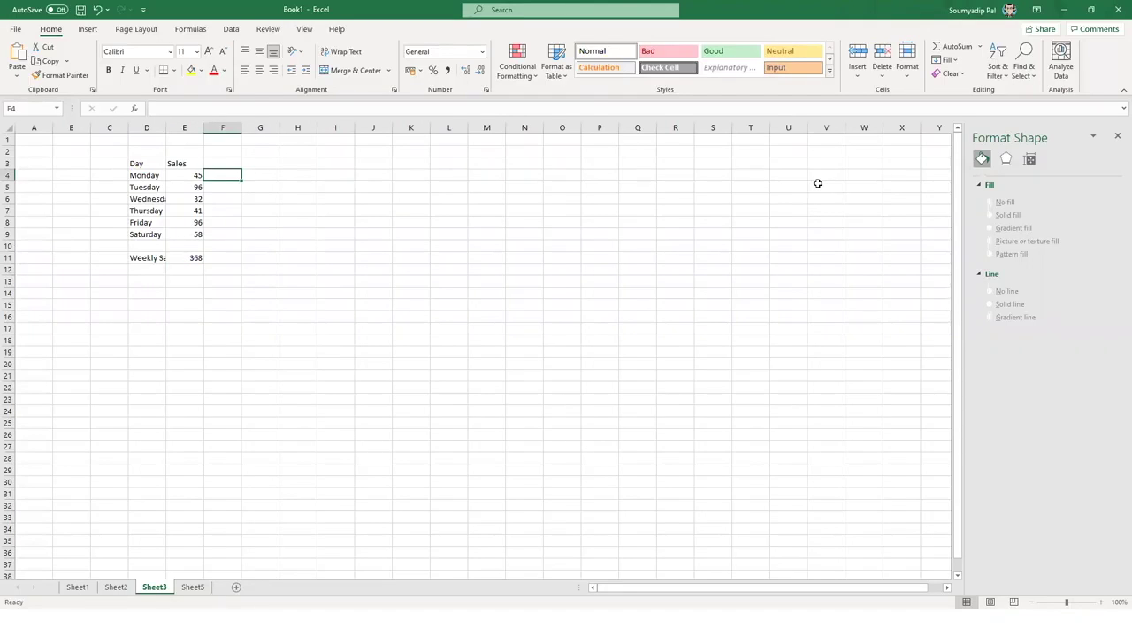
{"action": "type", "text": "="}
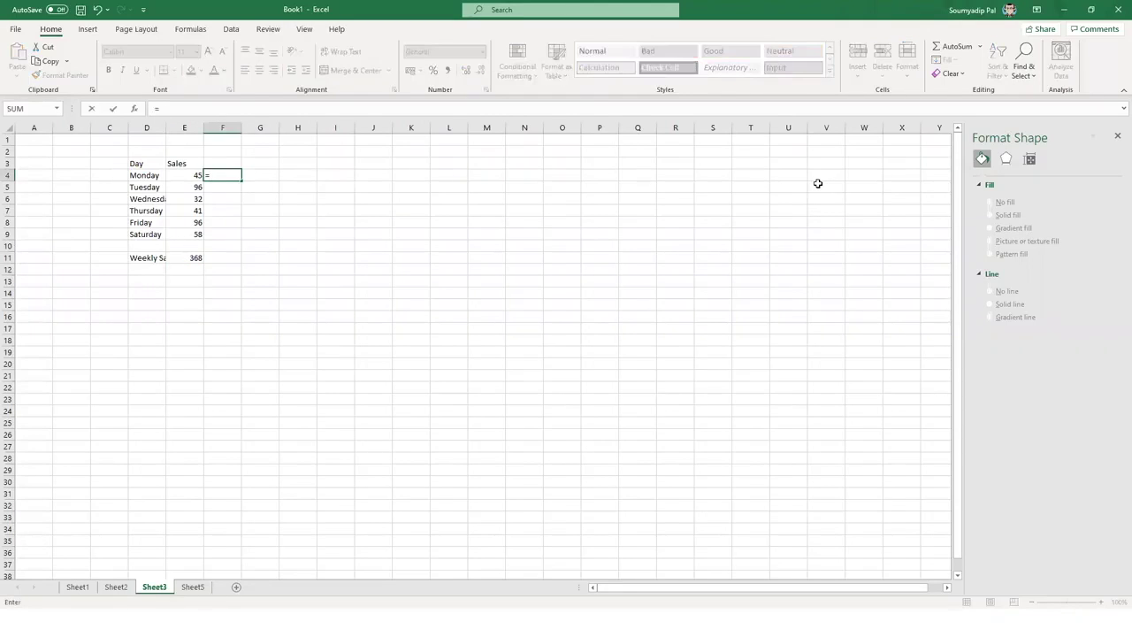
{"action": "key", "text": "Left"}
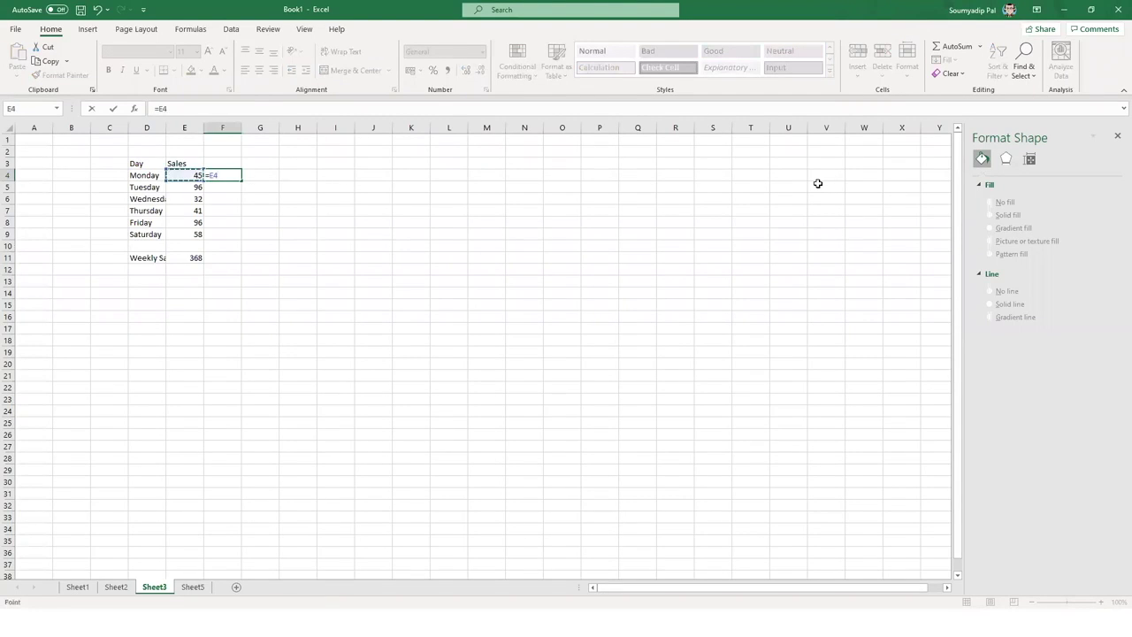
{"action": "key", "text": "shift+Down"}
{"action": "key", "text": "shift+Down"}
{"action": "key", "text": "shift+Down"}
{"action": "key", "text": "shift+Down"}
{"action": "key", "text": "shift+Down"}
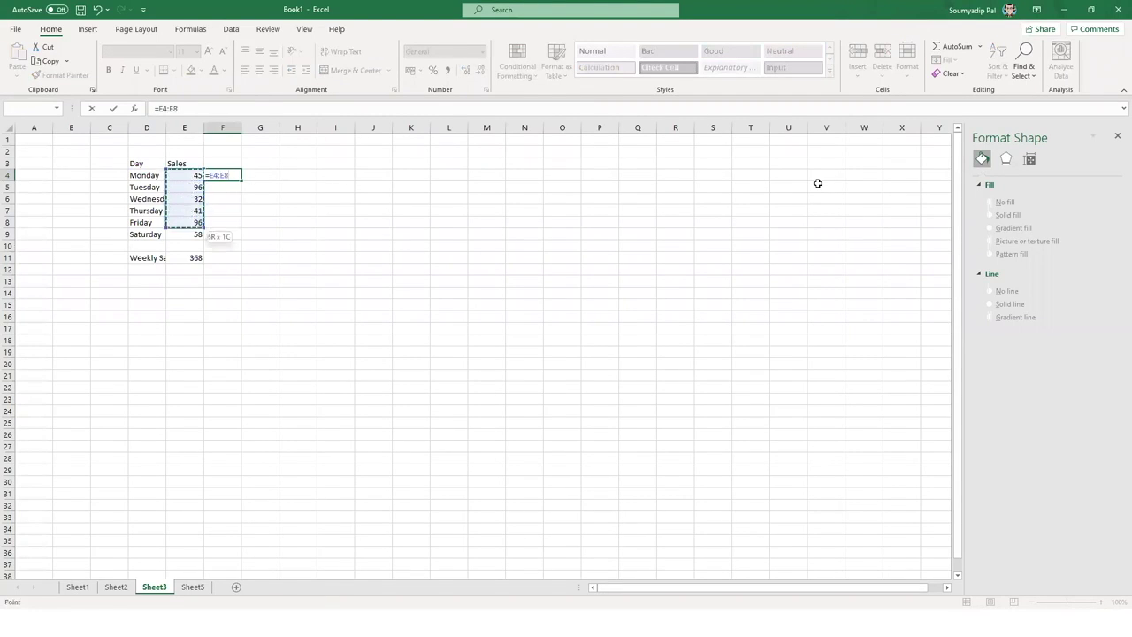
{"action": "type", "text": "/"}
{"action": "key", "text": "Down"}
{"action": "key", "text": "Down"}
{"action": "key", "text": "Down"}
{"action": "key", "text": "Down"}
{"action": "key", "text": "Down"}
{"action": "key", "text": "Down"}
{"action": "key", "text": "Down"}
{"action": "key", "text": "Left"}
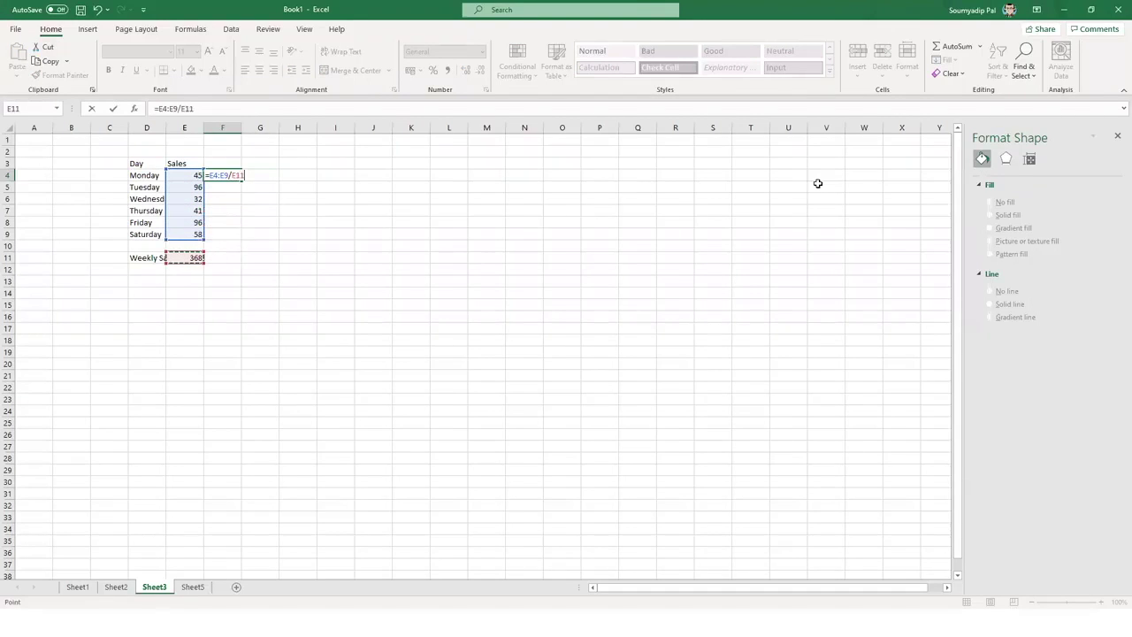
{"action": "key", "text": "Return"}
- Format the sales shares in F4:F9 as percentages
{"action": "left_click_drag", "start_coordinate": [233, 172], "coordinate": [227, 233]}
{"action": "left_click", "coordinate": [433, 70]}
{"action": "left_click", "coordinate": [417, 374]}
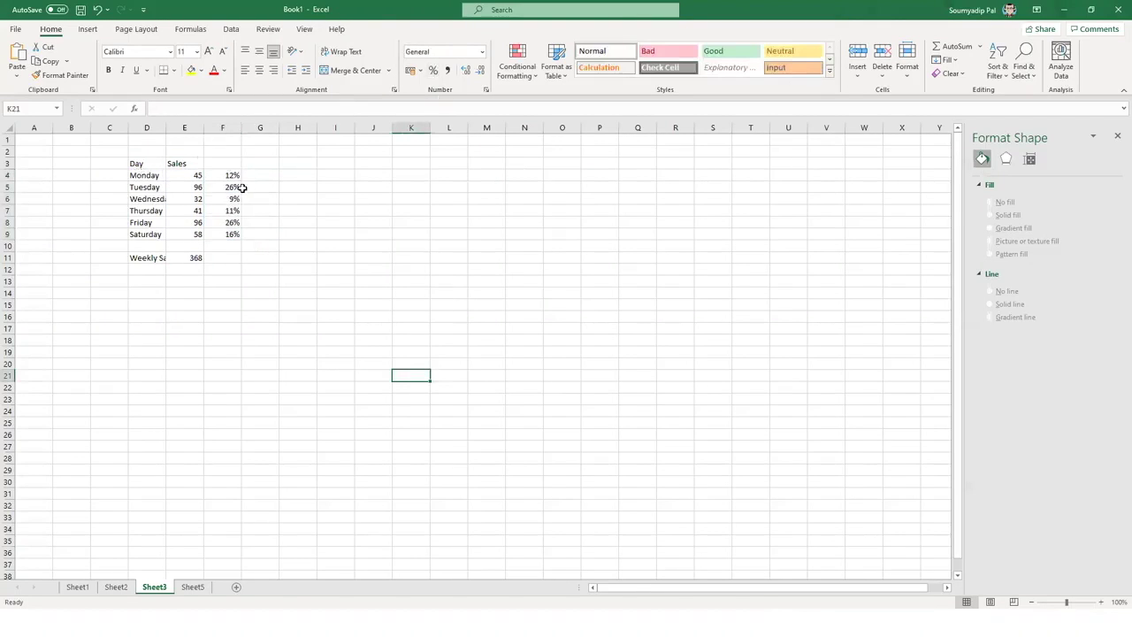
{"action": "left_click", "coordinate": [518, 282]}
- Insert a basic 2-D pie chart of the Day and Sales data in D3:E9 and enlarge it to about row 4 through row 26
{"action": "left_click_drag", "start_coordinate": [141, 168], "coordinate": [195, 237]}
{"action": "left_click", "coordinate": [90, 30]}
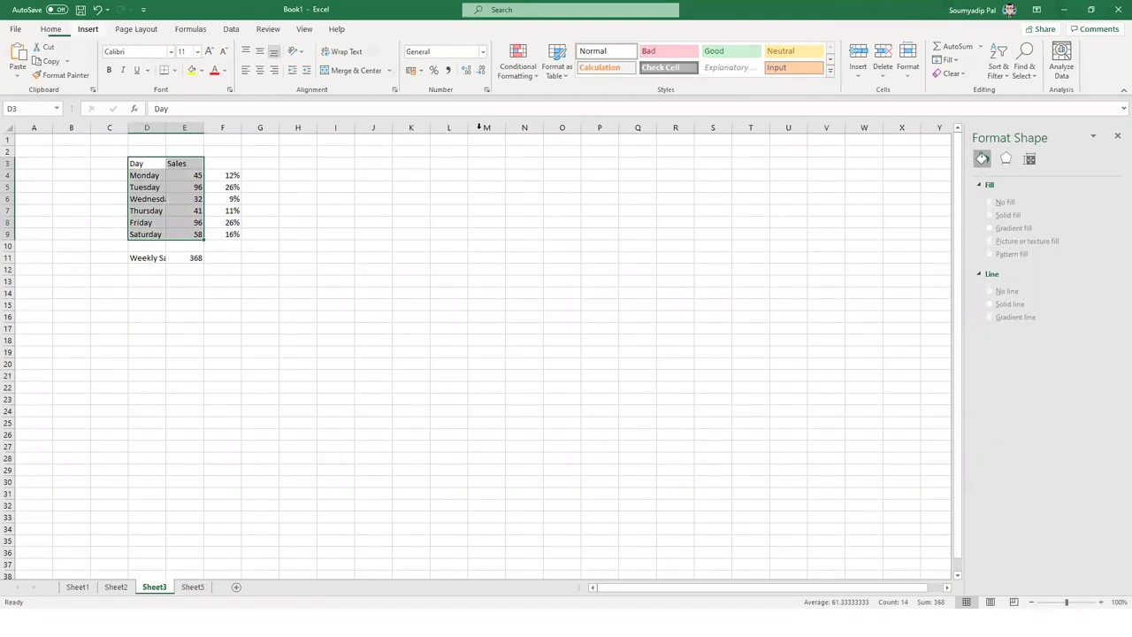
{"action": "left_click", "coordinate": [527, 76]}
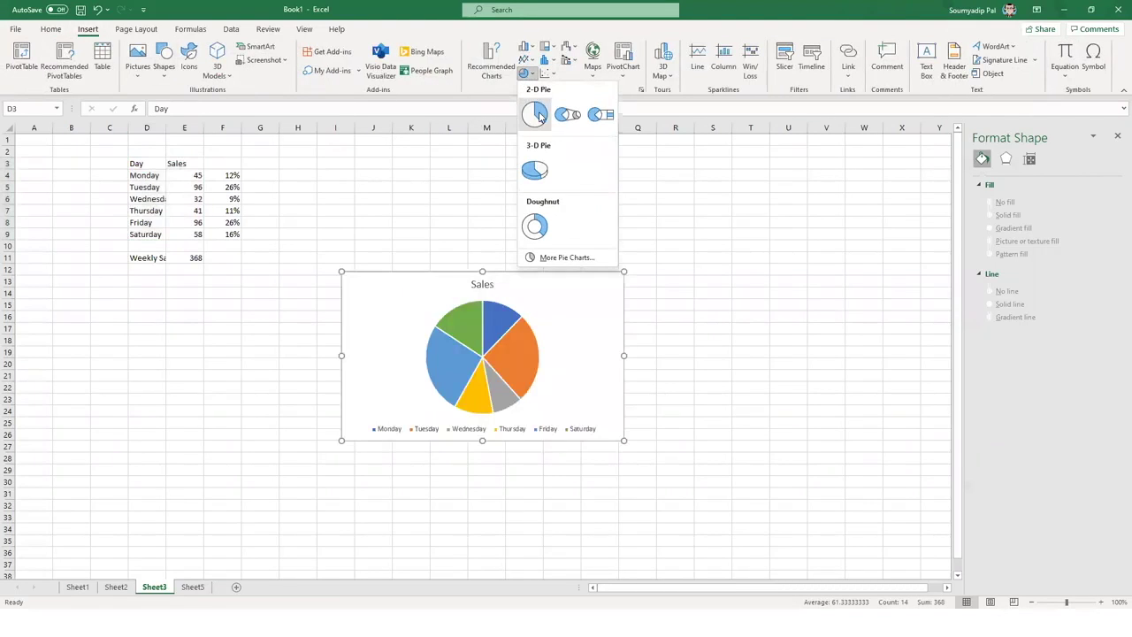
{"action": "left_click", "coordinate": [541, 115]}
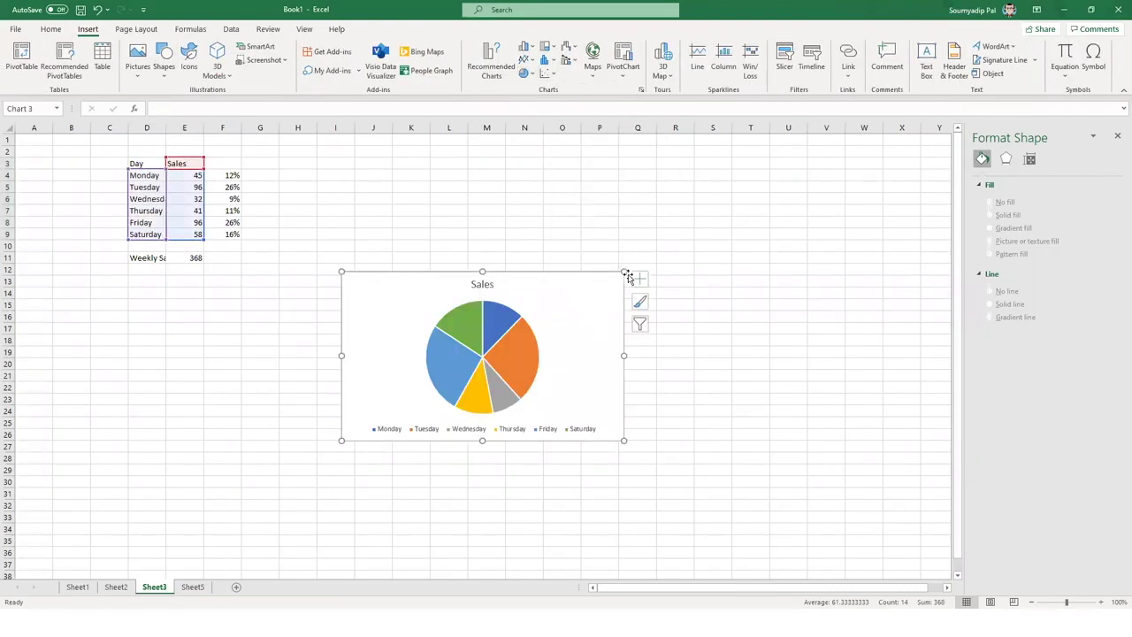
{"action": "left_click_drag", "start_coordinate": [624, 271], "coordinate": [701, 173]}
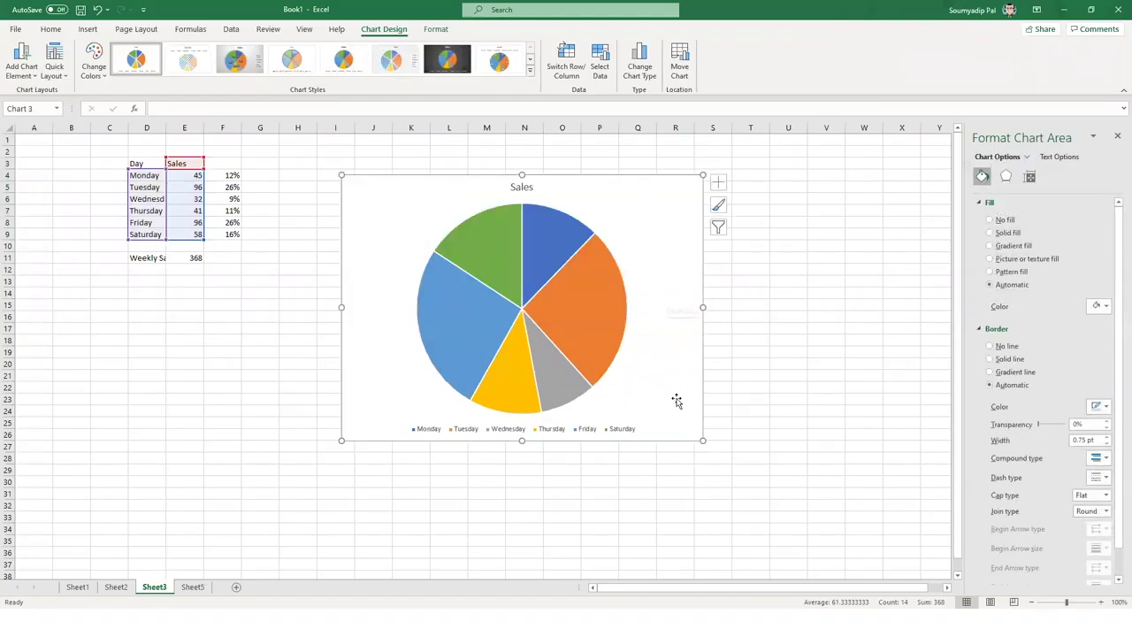
{"action": "left_click", "coordinate": [609, 501]}
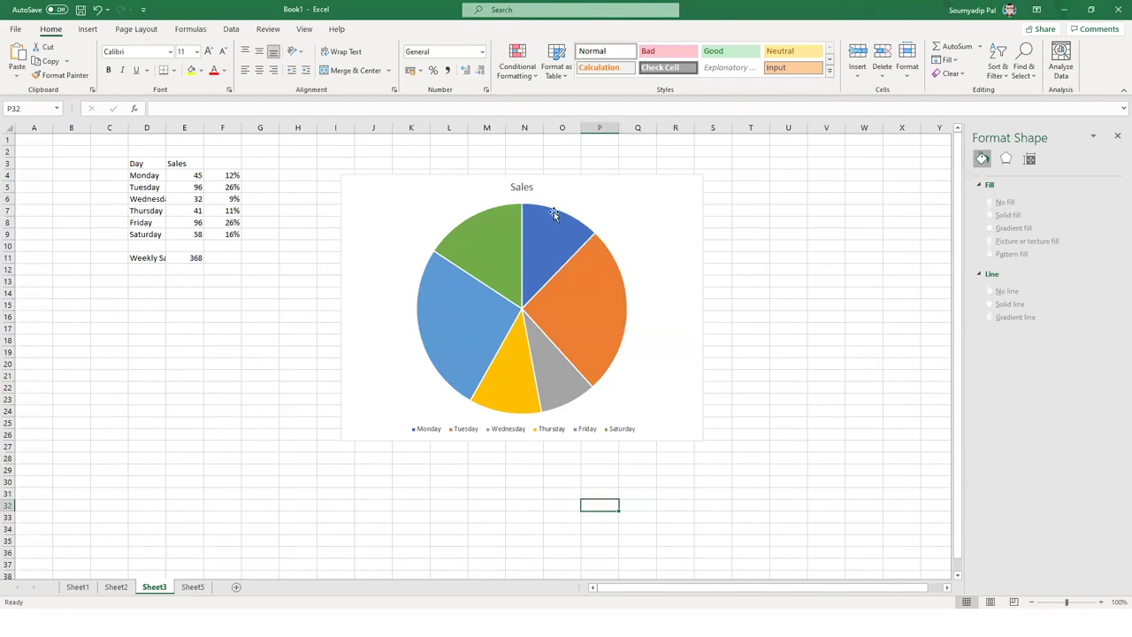
{"action": "mouse_move", "coordinate": [551, 230]}
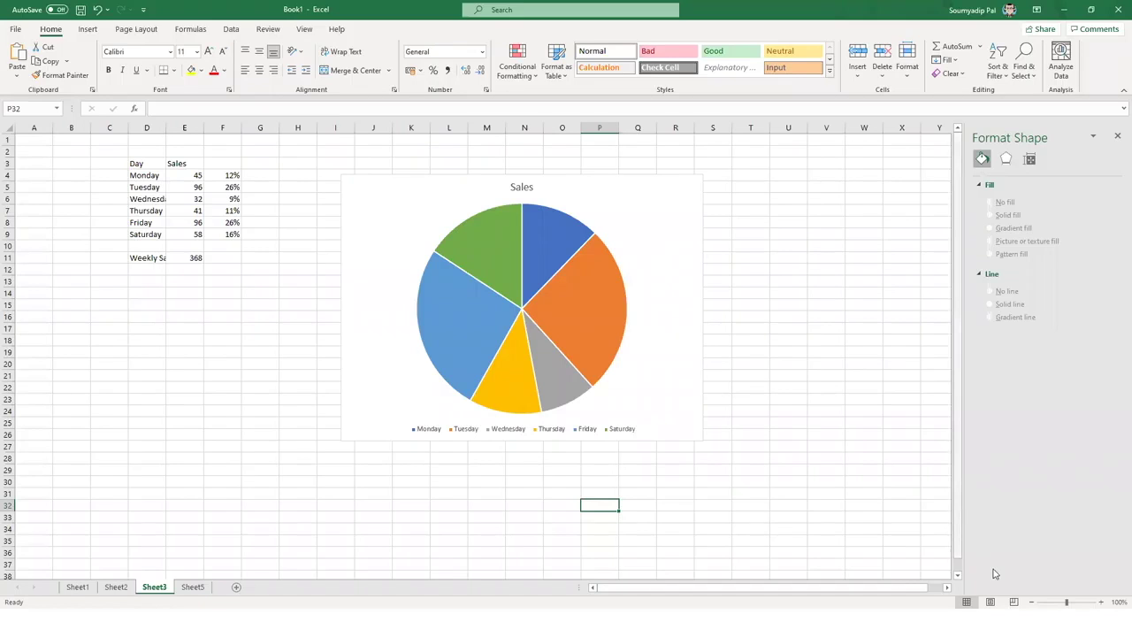
{"action": "left_click", "coordinate": [589, 328]}
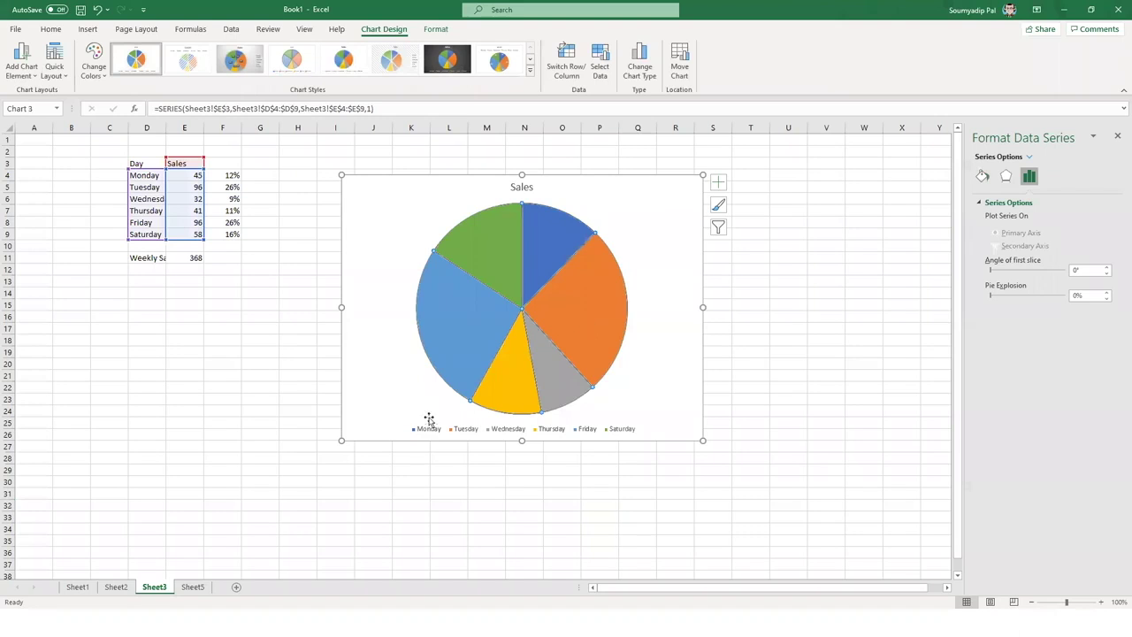
{"action": "left_click", "coordinate": [782, 336]}
- Add data labels to the slices of the Sales pie chart
{"action": "left_click", "coordinate": [611, 295]}
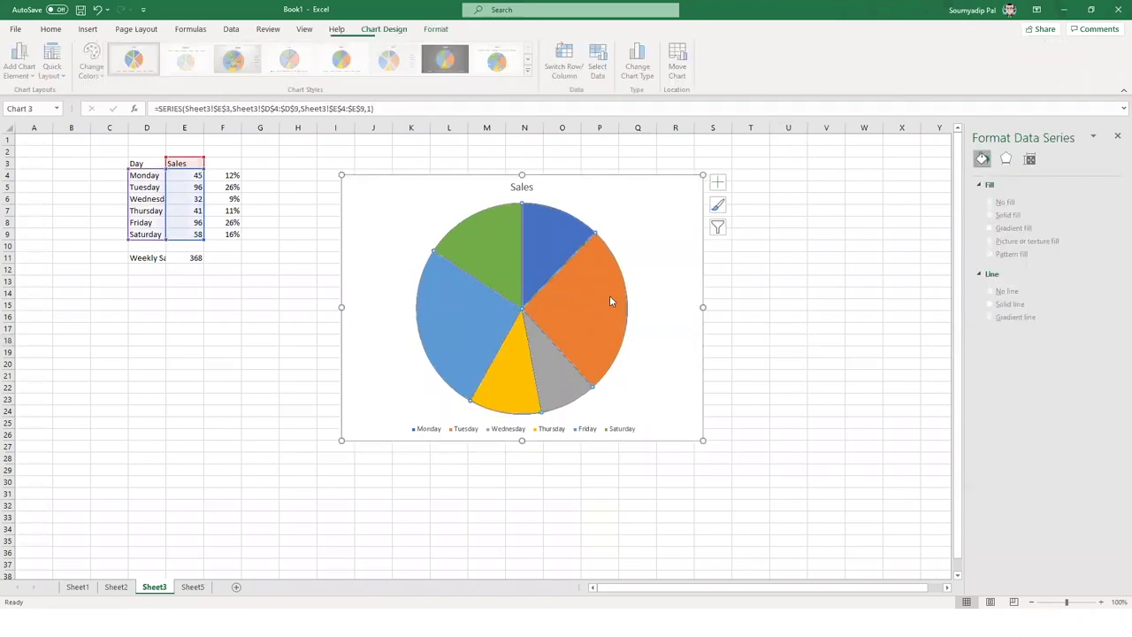
{"action": "right_click", "coordinate": [611, 295]}
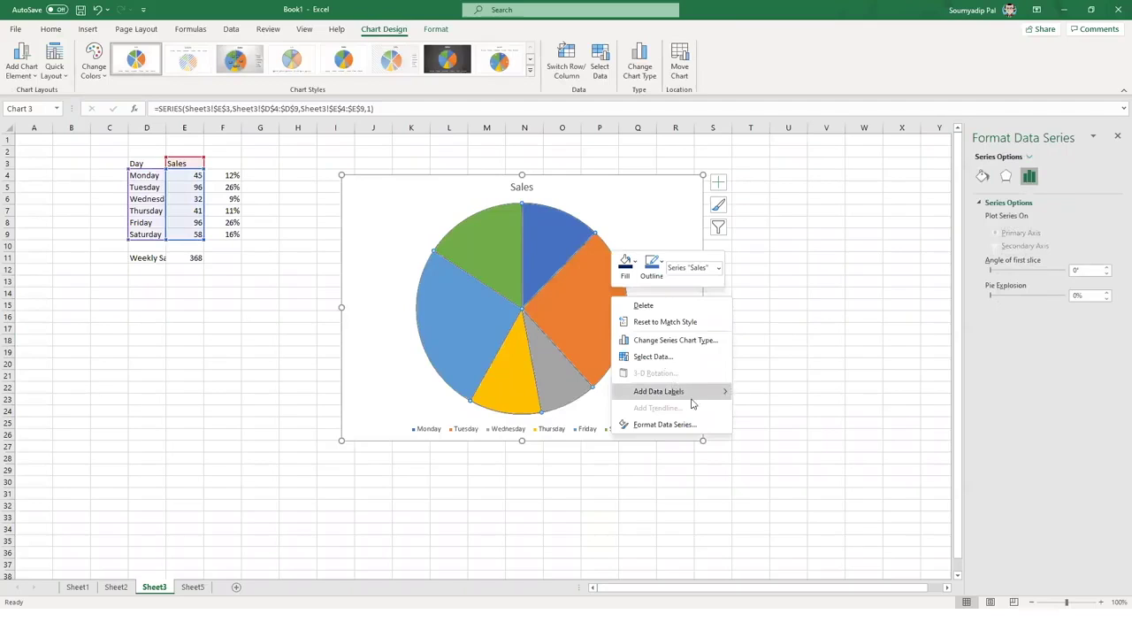
{"action": "left_click", "coordinate": [690, 392]}
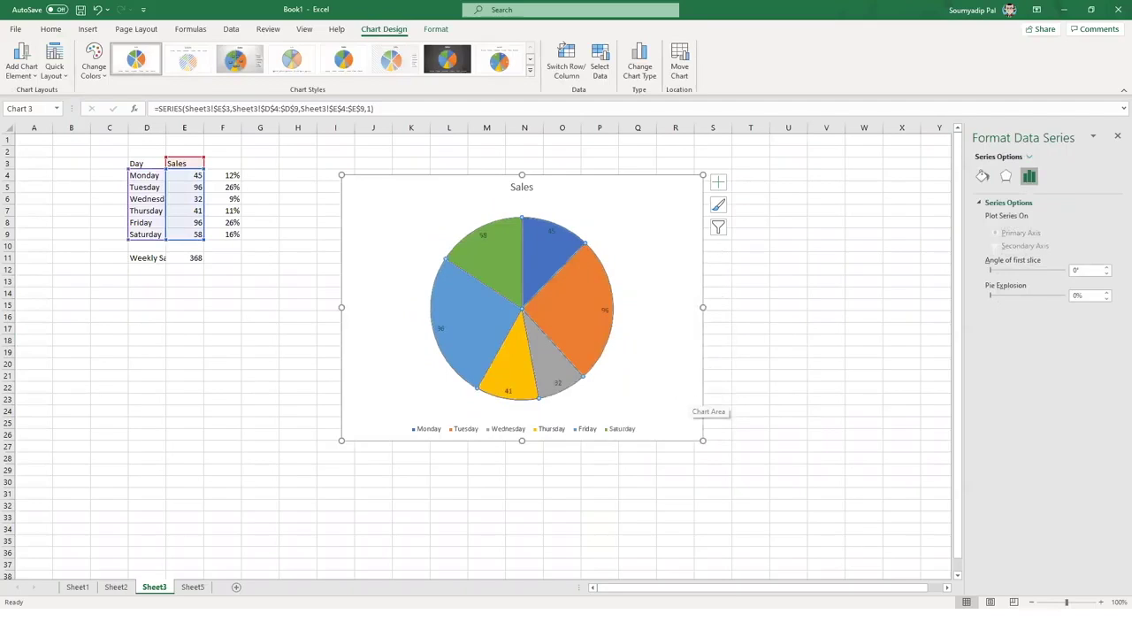
- Set the pie's data labels to show only the category name, without the value, positioned at Outside End
{"action": "left_click", "coordinate": [606, 310]}
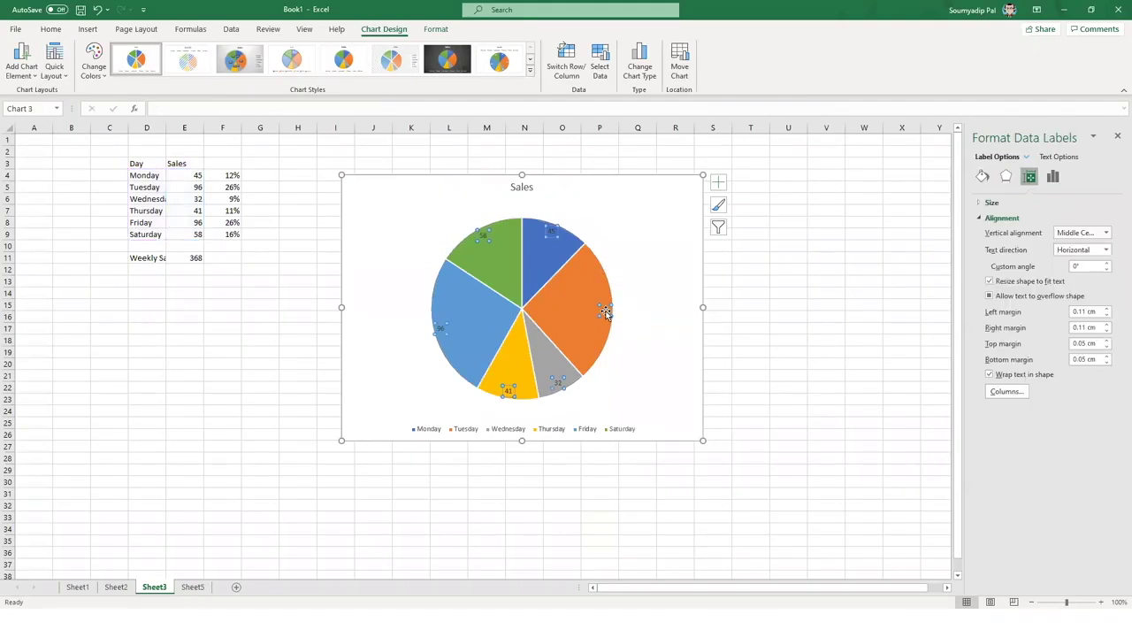
{"action": "left_click", "coordinate": [1052, 177]}
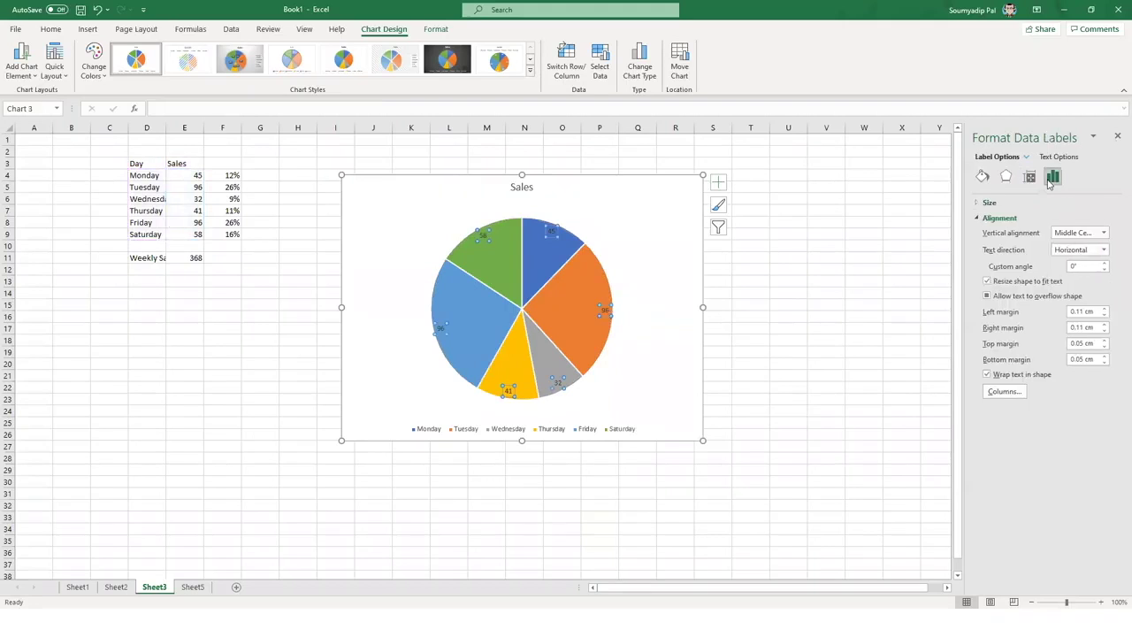
{"action": "left_click", "coordinate": [1024, 244]}
{"action": "left_click", "coordinate": [1024, 245]}
{"action": "left_click", "coordinate": [1026, 257]}
{"action": "left_click", "coordinate": [1015, 275]}
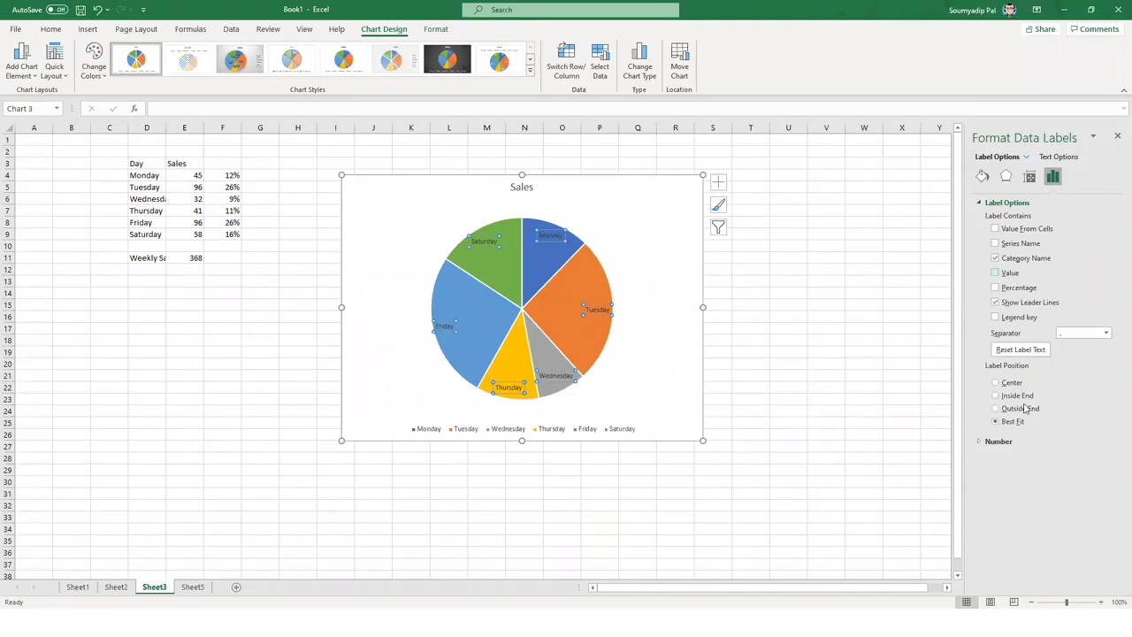
{"action": "left_click", "coordinate": [1023, 409]}
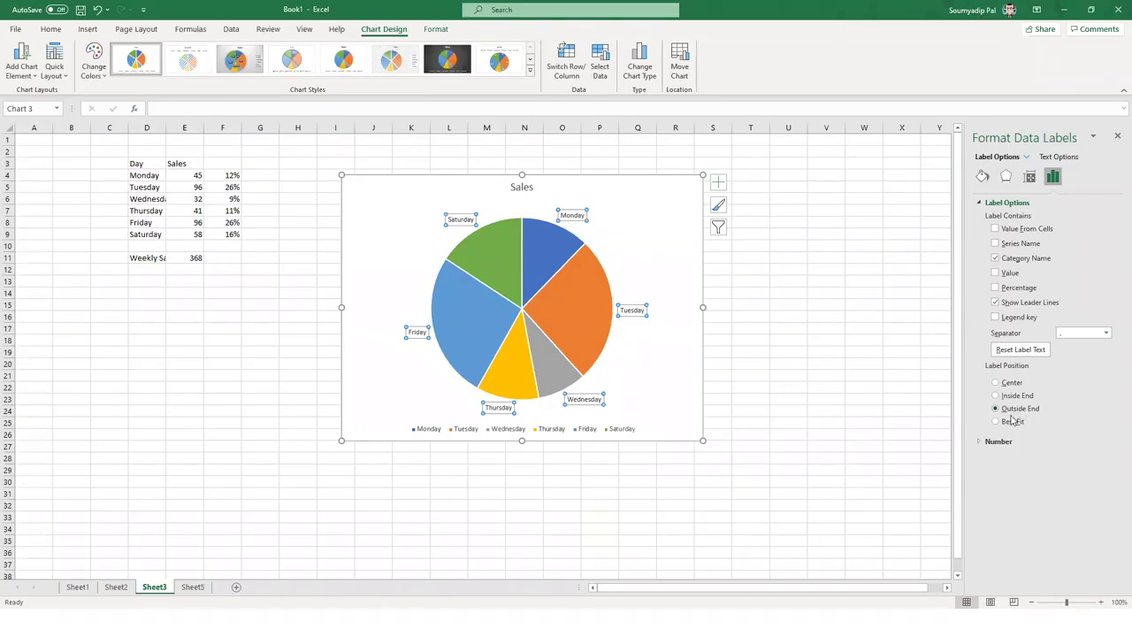
- Delete the legend from the Sales pie chart
{"action": "left_click", "coordinate": [864, 431]}
{"action": "left_click", "coordinate": [585, 432]}
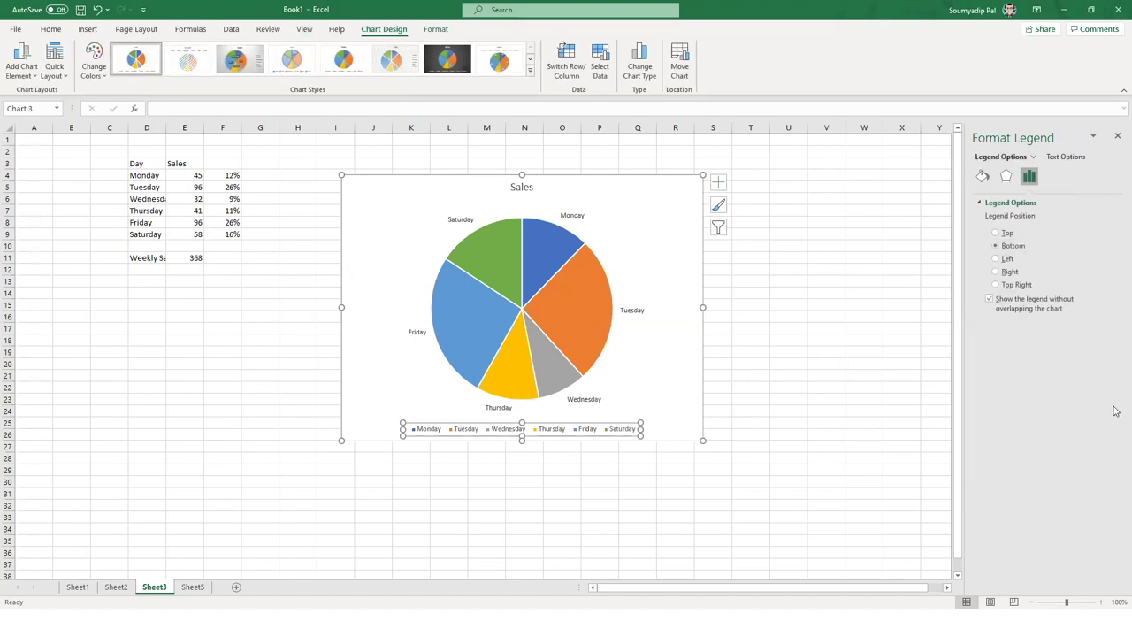
{"action": "key", "text": "Delete"}
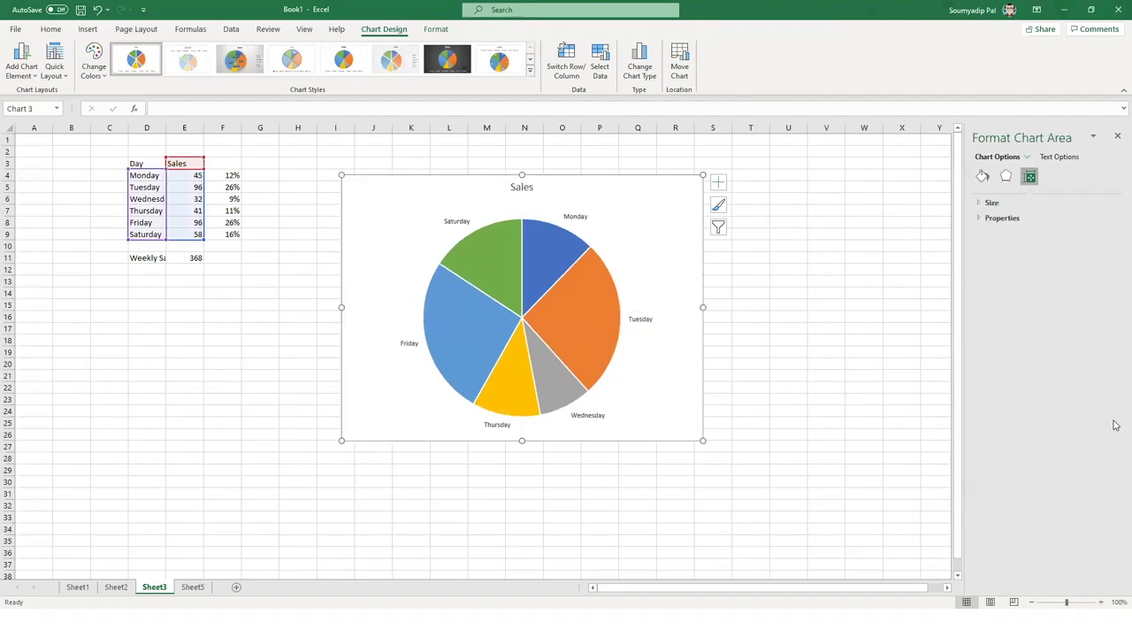
- Show the value alongside the category name in the Sales pie chart's data labels, leaving the percentage off
{"action": "left_click", "coordinate": [940, 491]}
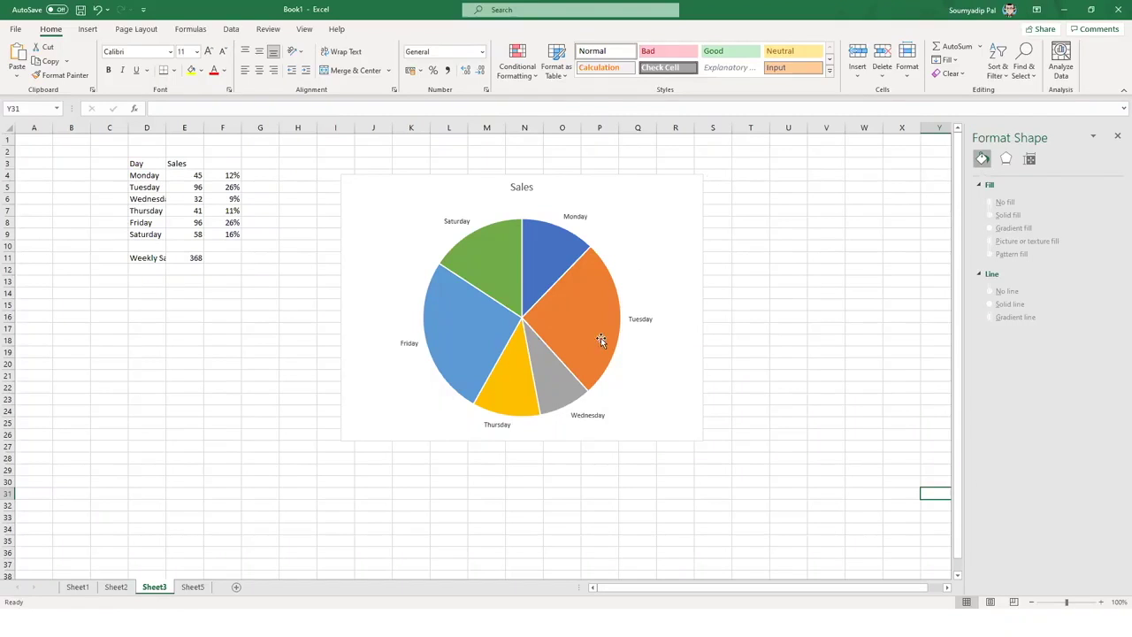
{"action": "left_click", "coordinate": [646, 321]}
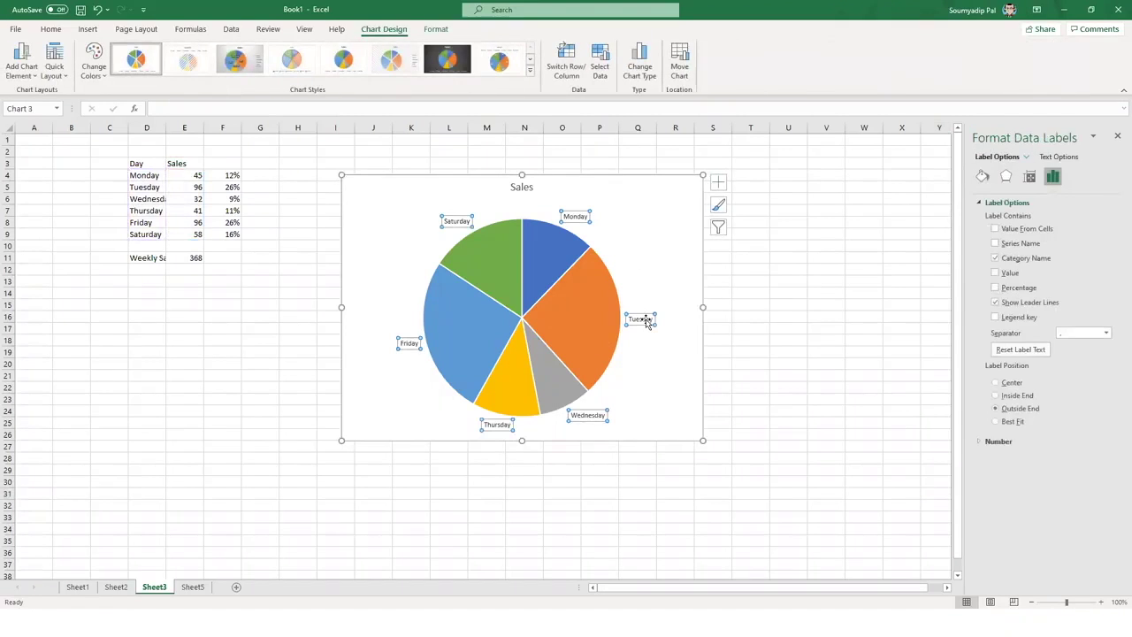
{"action": "left_click", "coordinate": [1026, 291]}
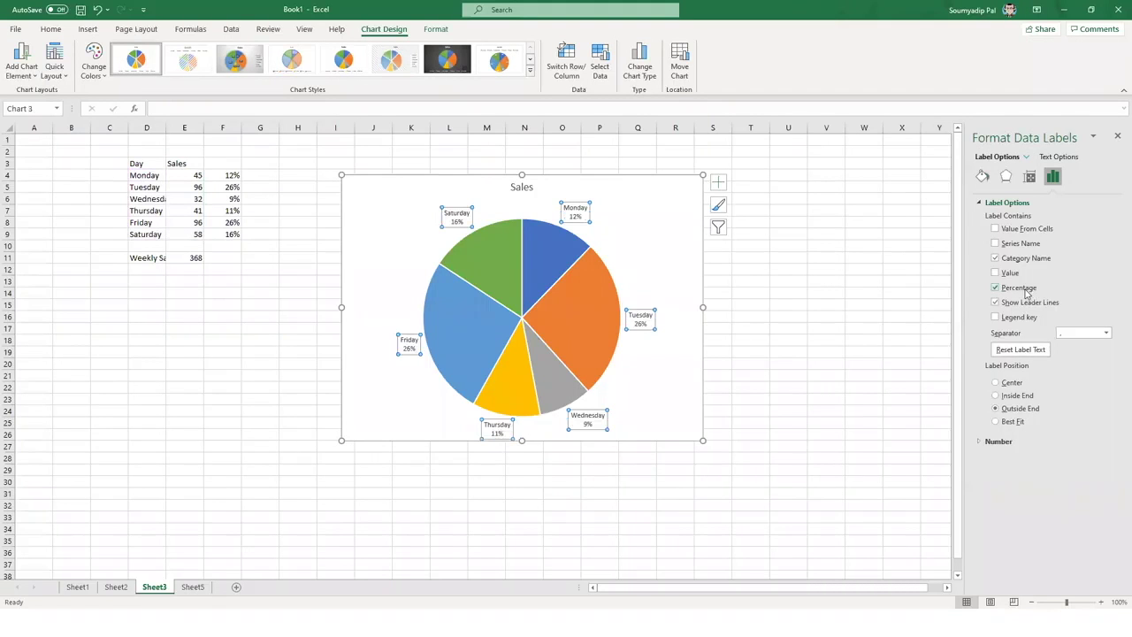
{"action": "left_click", "coordinate": [1024, 290]}
{"action": "left_click", "coordinate": [1014, 274]}
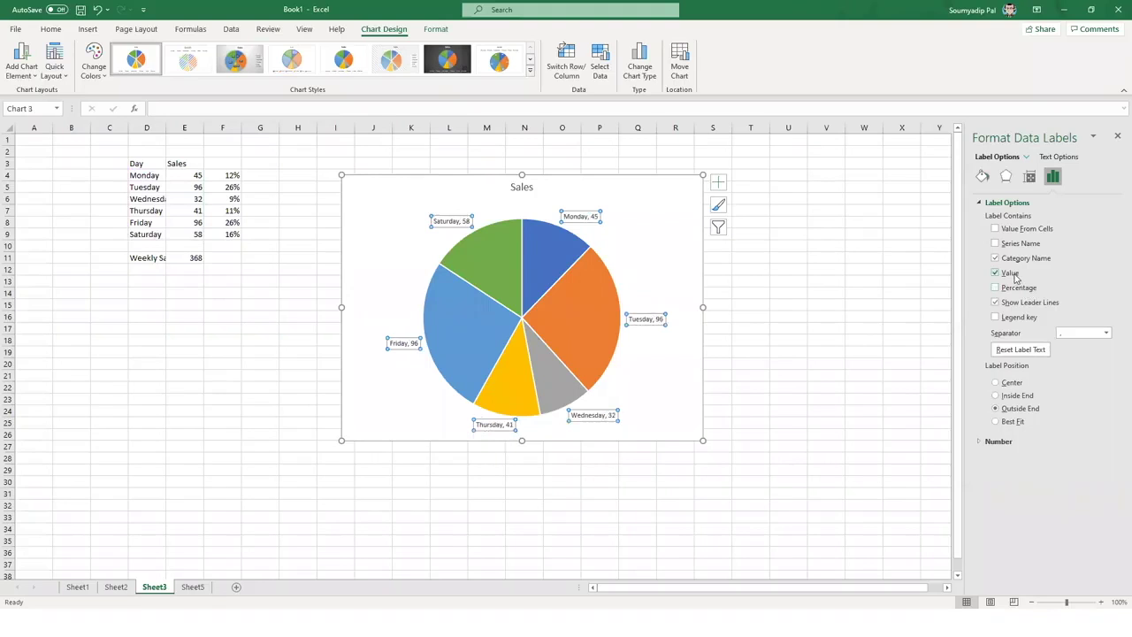
- Set the separator of the pie's data labels to (New Line)
{"action": "left_click", "coordinate": [1107, 334]}
{"action": "left_click", "coordinate": [1083, 378]}
{"action": "left_click", "coordinate": [1107, 334]}
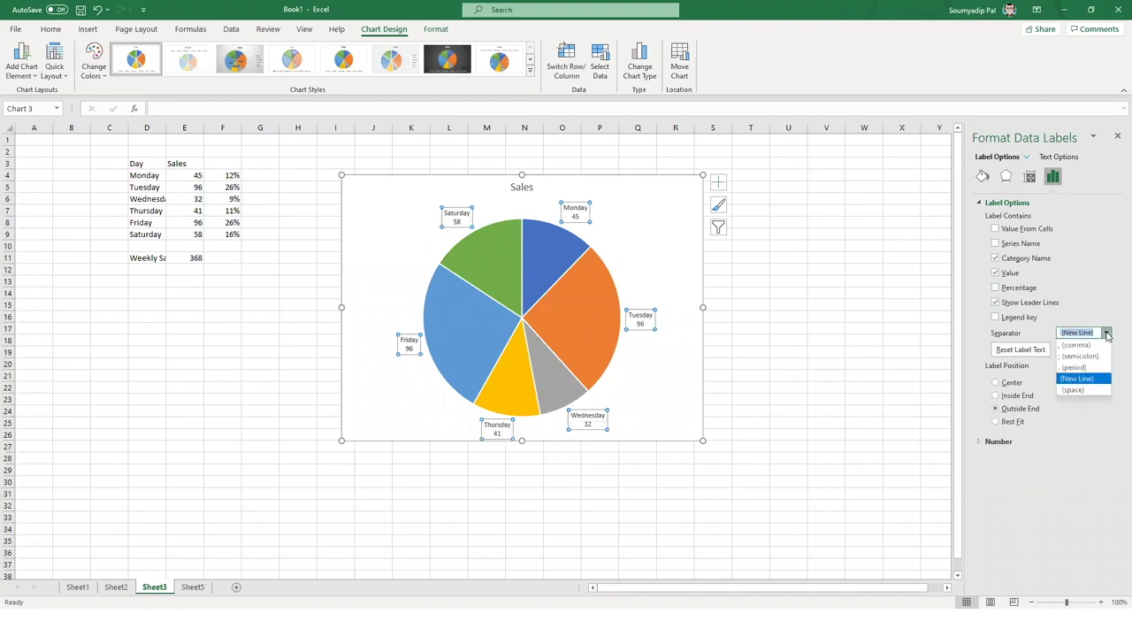
{"action": "left_click", "coordinate": [1104, 346]}
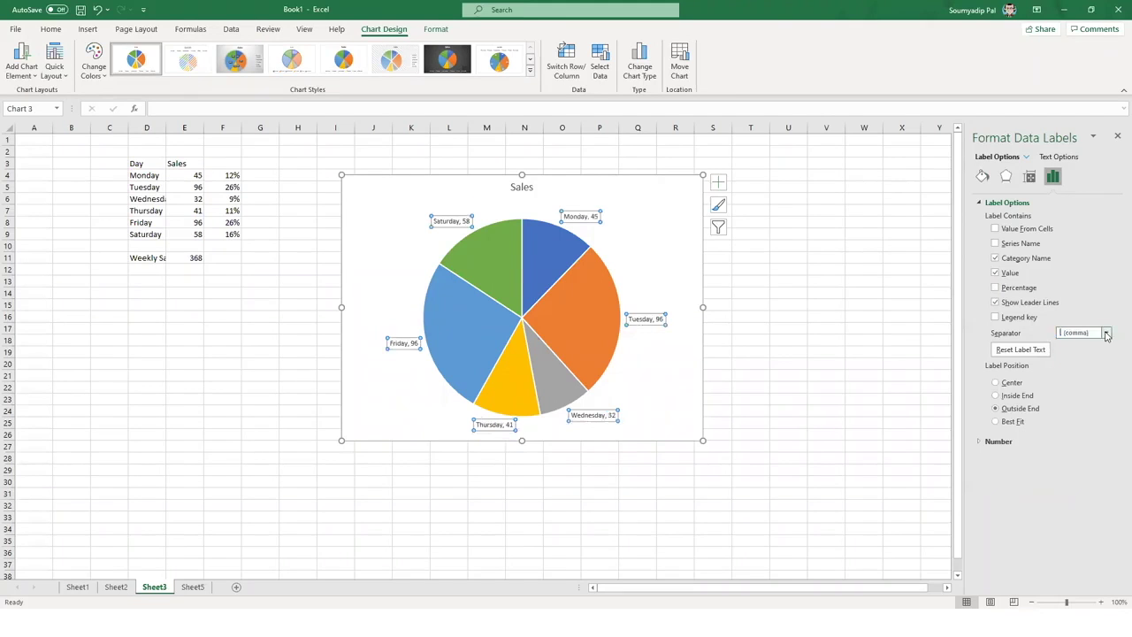
{"action": "left_click", "coordinate": [1105, 333]}
{"action": "left_click", "coordinate": [1084, 377]}
{"action": "left_click", "coordinate": [891, 454]}
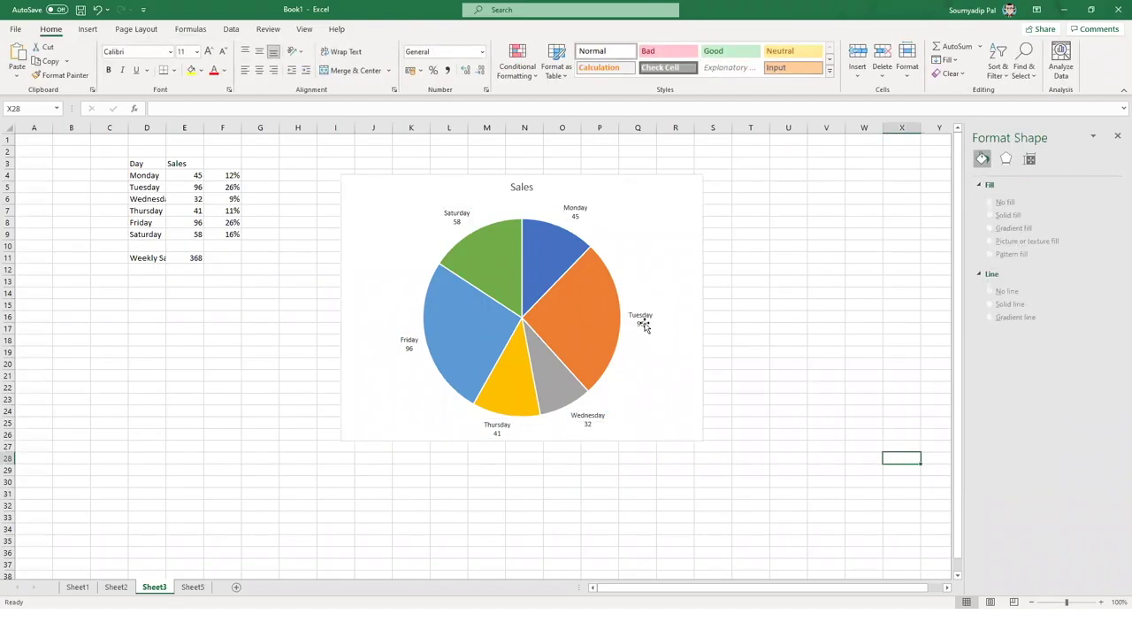
- Add the percentage to the pie's data labels alongside the category name and value
{"action": "left_click", "coordinate": [645, 330]}
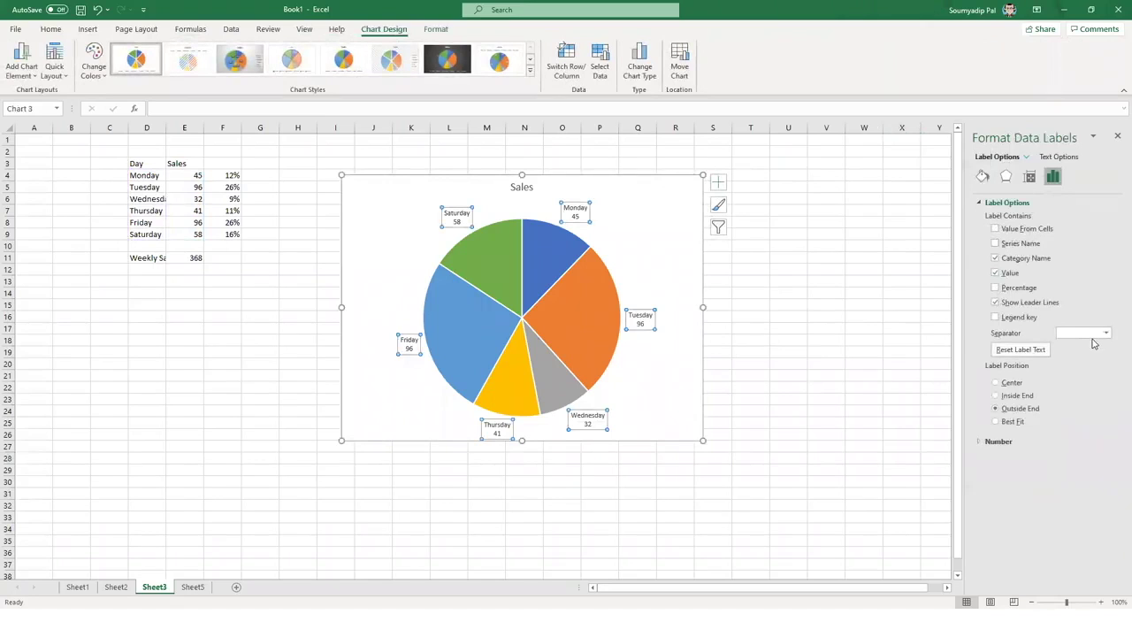
{"action": "left_click", "coordinate": [1001, 287]}
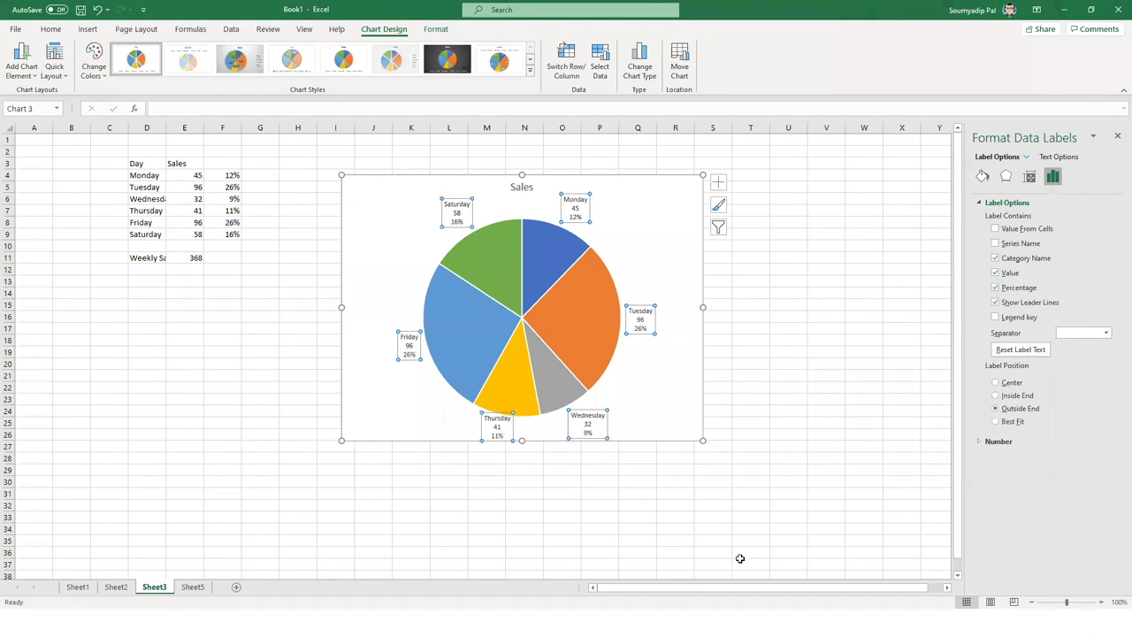
{"action": "left_click", "coordinate": [766, 535]}
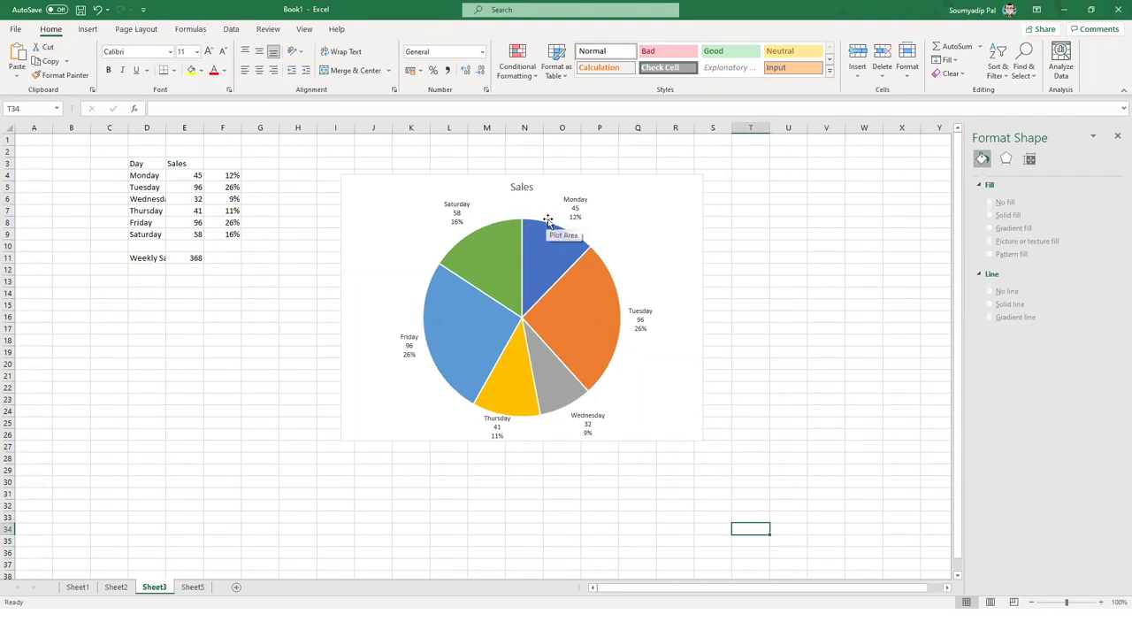
- Raise the pie explosion of the Sales series to 9%
{"action": "left_click", "coordinate": [590, 289]}
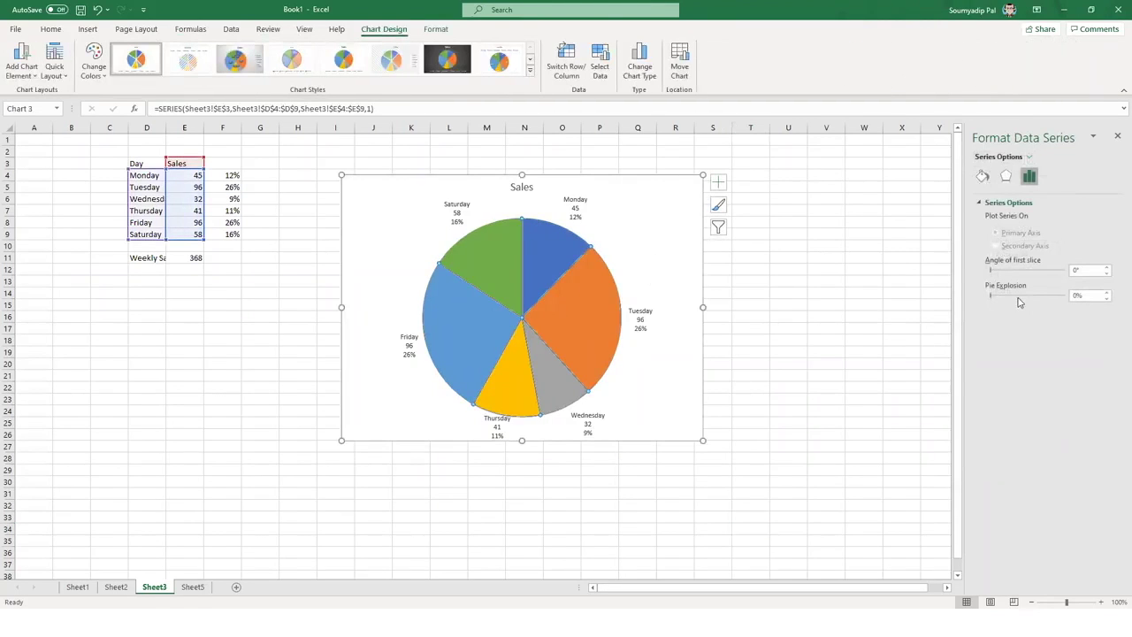
{"action": "left_click", "coordinate": [1107, 293]}
{"action": "left_click", "coordinate": [1107, 293]}
{"action": "left_click", "coordinate": [1107, 293]}
{"action": "left_click", "coordinate": [1107, 293]}
{"action": "left_click", "coordinate": [1107, 293]}
{"action": "left_click", "coordinate": [1107, 293]}
{"action": "left_click", "coordinate": [1107, 293]}
{"action": "left_click", "coordinate": [1107, 292]}
{"action": "left_click", "coordinate": [1107, 293]}
{"action": "left_click", "coordinate": [902, 386]}
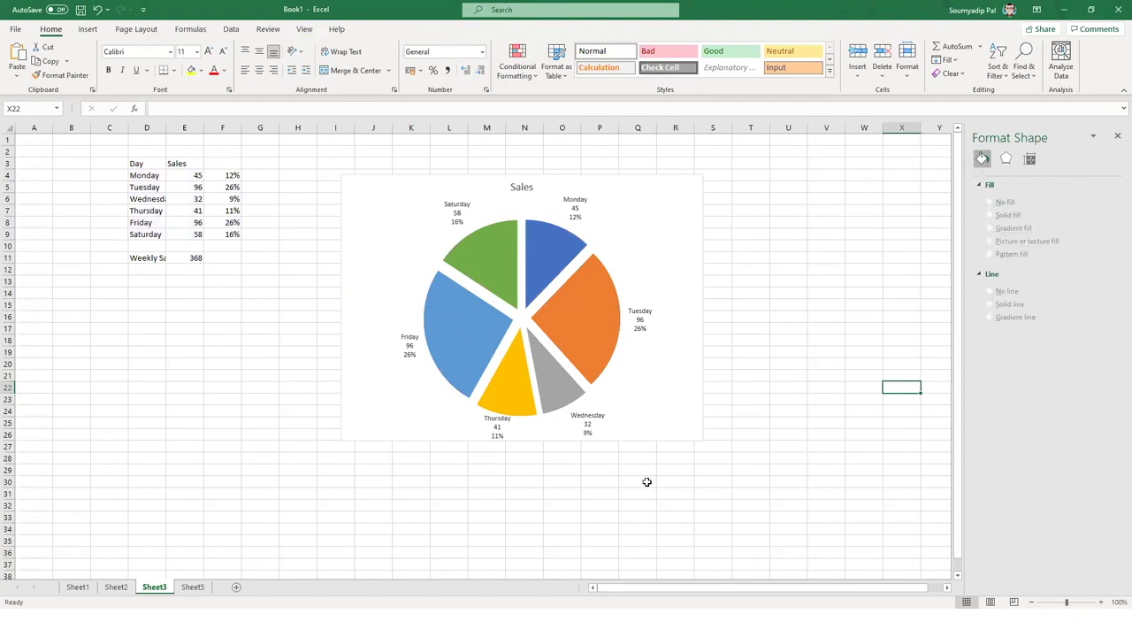
- Set the pie explosion of the Sales series to its extreme value of 400%
{"action": "left_click", "coordinate": [586, 307]}
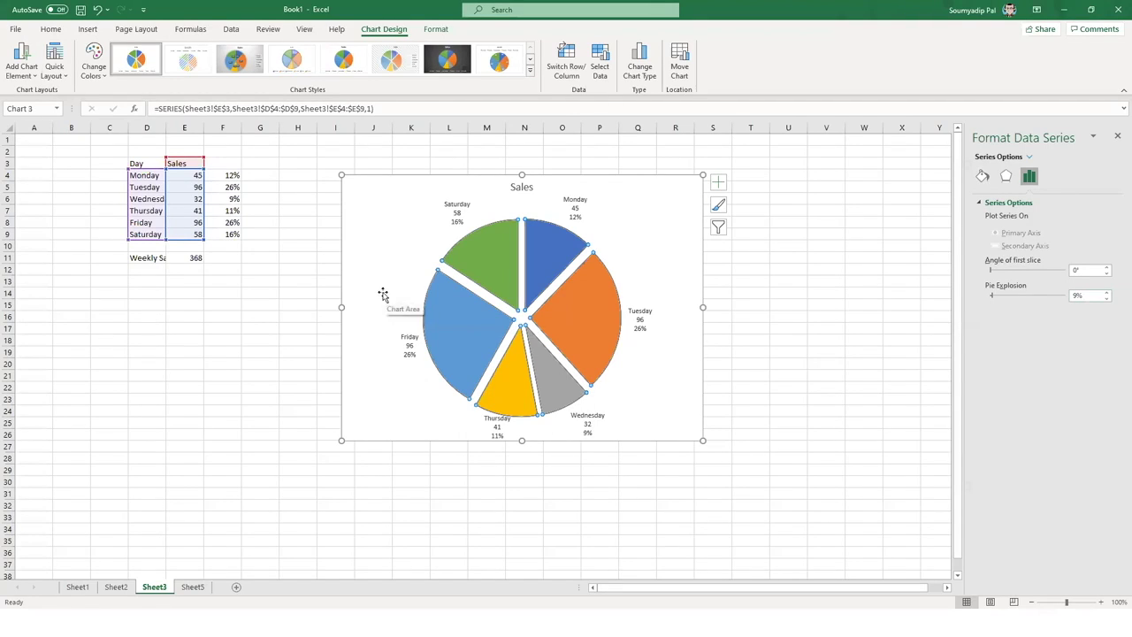
{"action": "left_click_drag", "start_coordinate": [1078, 295], "coordinate": [974, 305]}
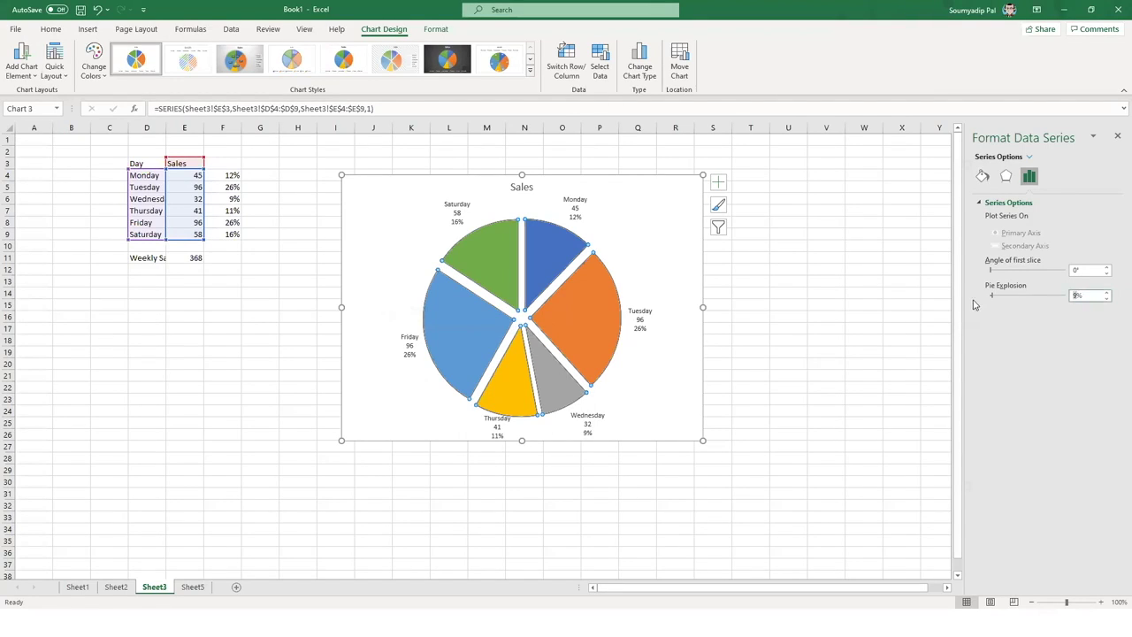
{"action": "type", "text": "400"}
{"action": "left_click", "coordinate": [809, 397]}
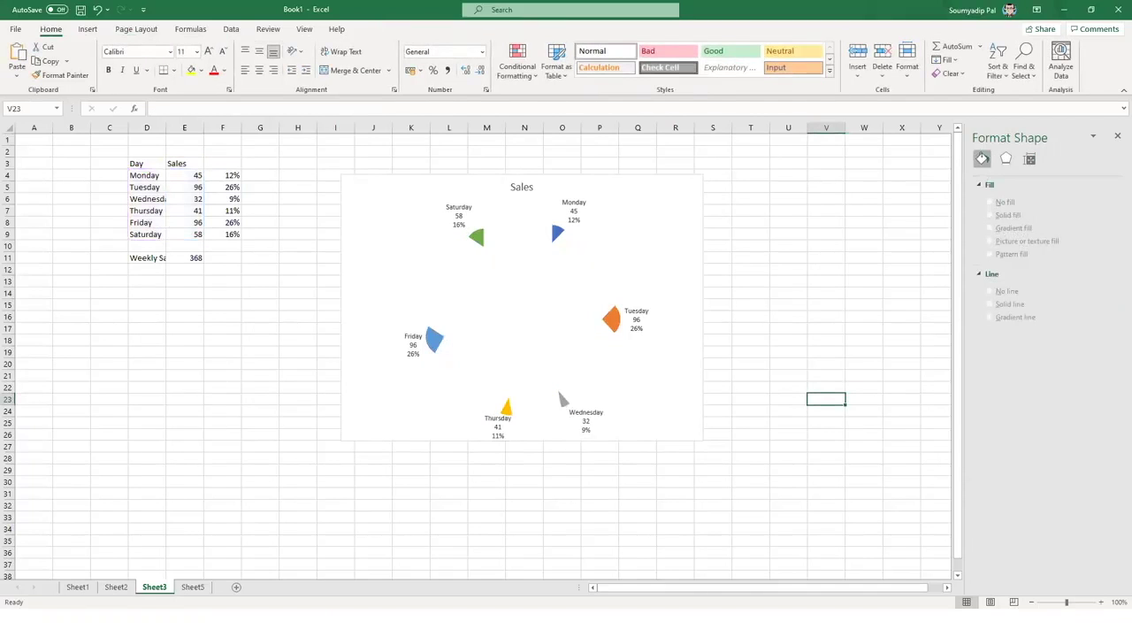
- Return the pie explosion of the Sales series to 0%
{"action": "left_click", "coordinate": [617, 324]}
{"action": "left_click_drag", "start_coordinate": [1064, 296], "coordinate": [918, 315]}
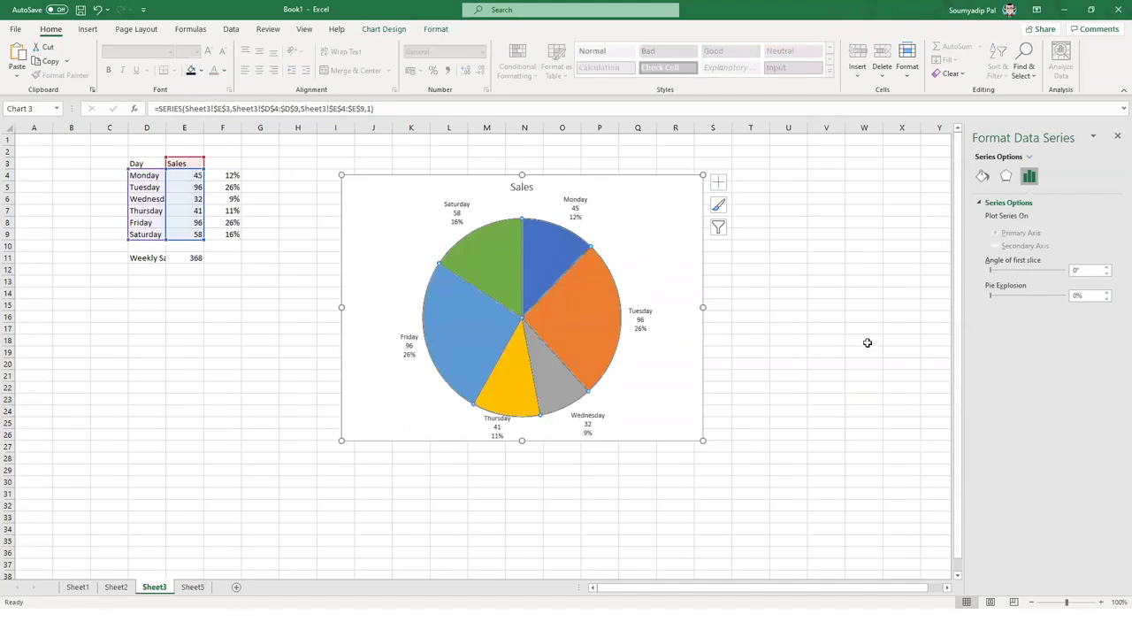
{"action": "mouse_move", "coordinate": [522, 226]}
- Change Monday's sales value in E4 to 12
{"action": "left_click", "coordinate": [181, 176]}
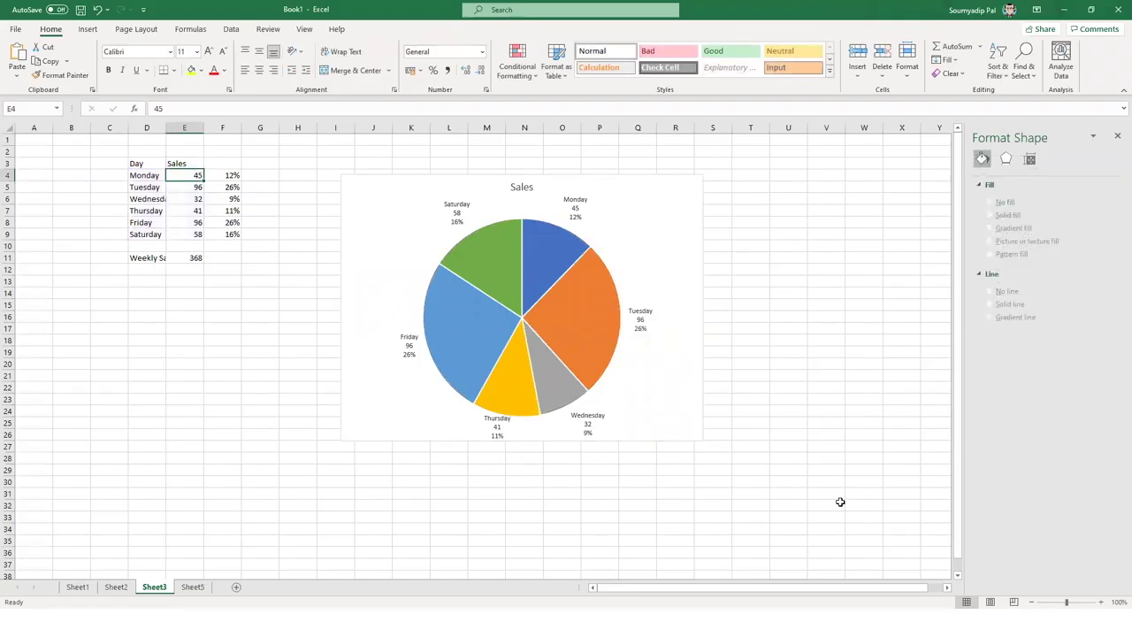
{"action": "type", "text": "12"}
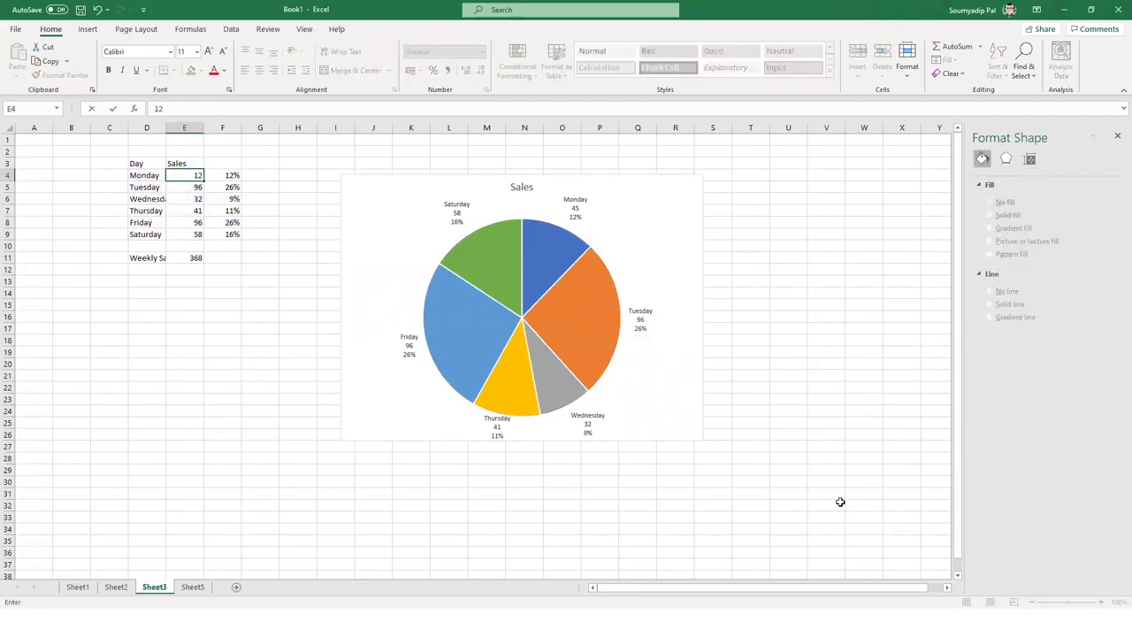
{"action": "key", "text": "Return"}
{"action": "left_click", "coordinate": [787, 493]}
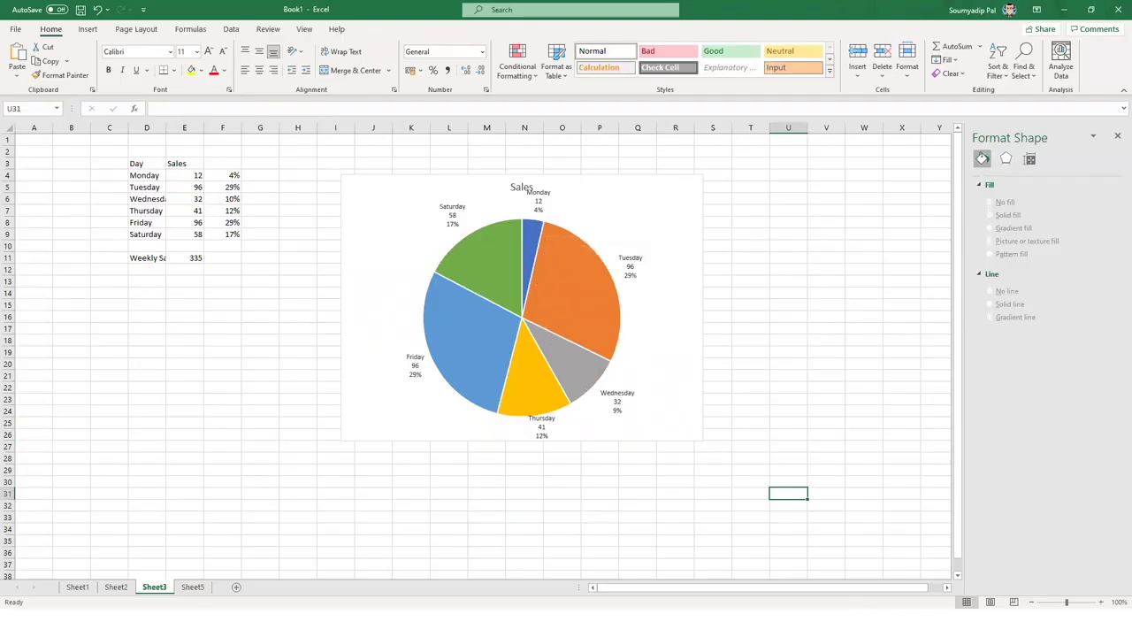
- Rotate the pie by raising the Sales series' angle of first slice to 77°
{"action": "left_click", "coordinate": [579, 291]}
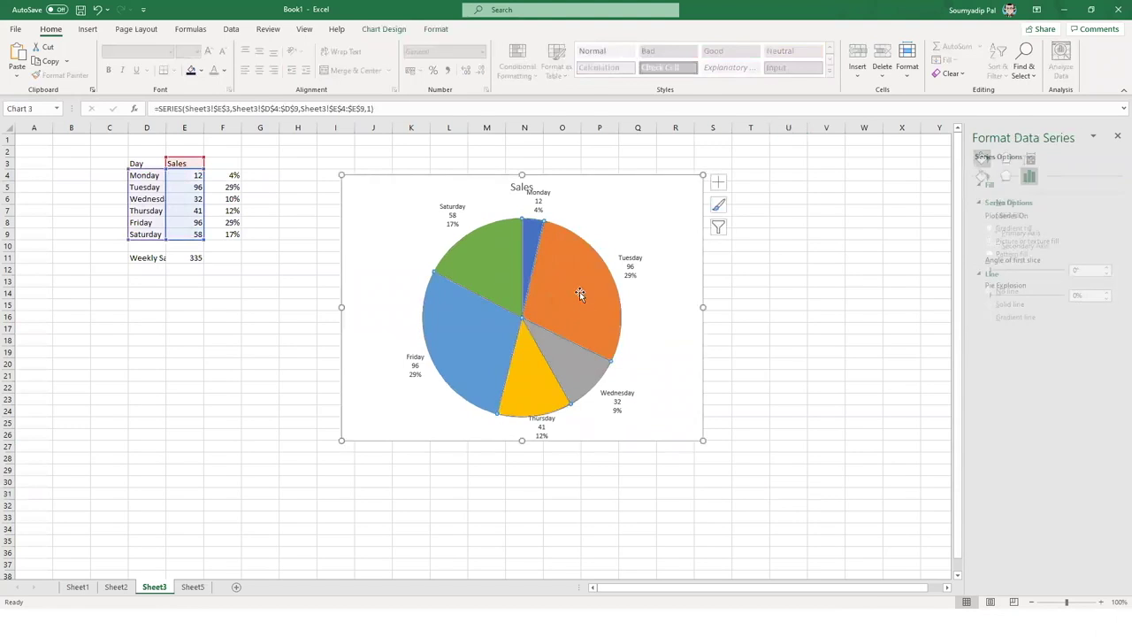
{"action": "left_click", "coordinate": [1106, 268]}
{"action": "left_click", "coordinate": [1107, 268]}
{"action": "left_click", "coordinate": [1107, 268]}
{"action": "left_click", "coordinate": [1107, 268]}
{"action": "left_click", "coordinate": [1107, 268]}
{"action": "left_click", "coordinate": [1106, 268]}
{"action": "left_click", "coordinate": [1107, 269]}
{"action": "left_click", "coordinate": [1107, 268]}
{"action": "left_click", "coordinate": [1107, 268]}
{"action": "left_click", "coordinate": [1107, 268]}
{"action": "left_click", "coordinate": [1107, 268]}
{"action": "left_click", "coordinate": [1106, 268]}
{"action": "left_click_drag", "start_coordinate": [1106, 268], "coordinate": [1107, 268]}
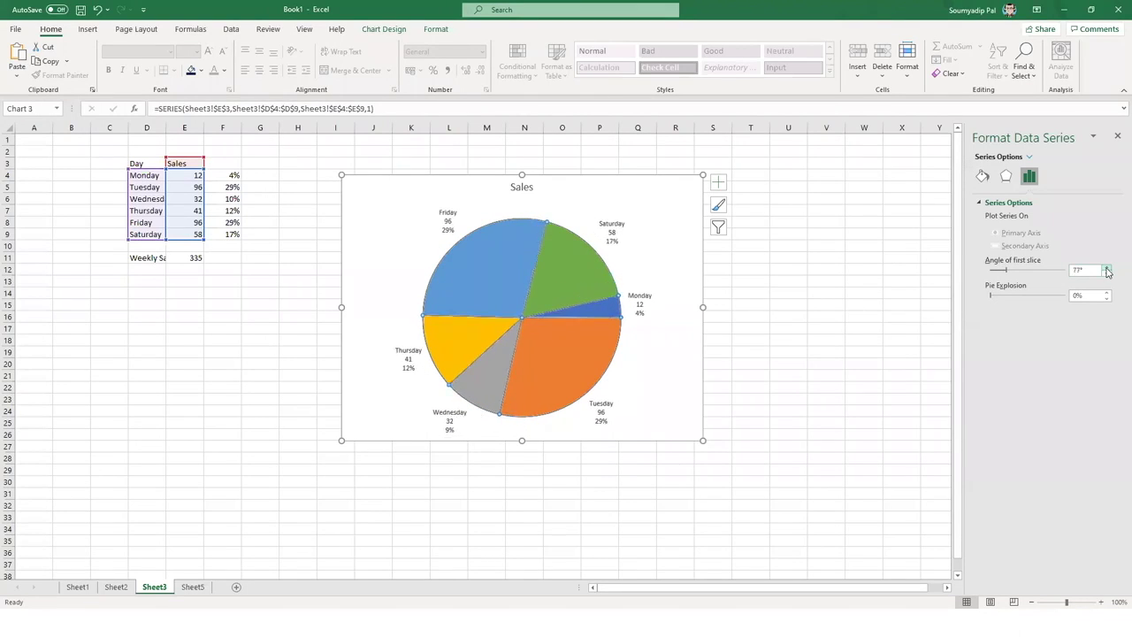
- Lower the angle of the pie's first slice to 62°
{"action": "left_click", "coordinate": [1108, 275]}
{"action": "left_click", "coordinate": [1108, 275]}
{"action": "left_click_drag", "start_coordinate": [1108, 275], "coordinate": [1107, 275]}
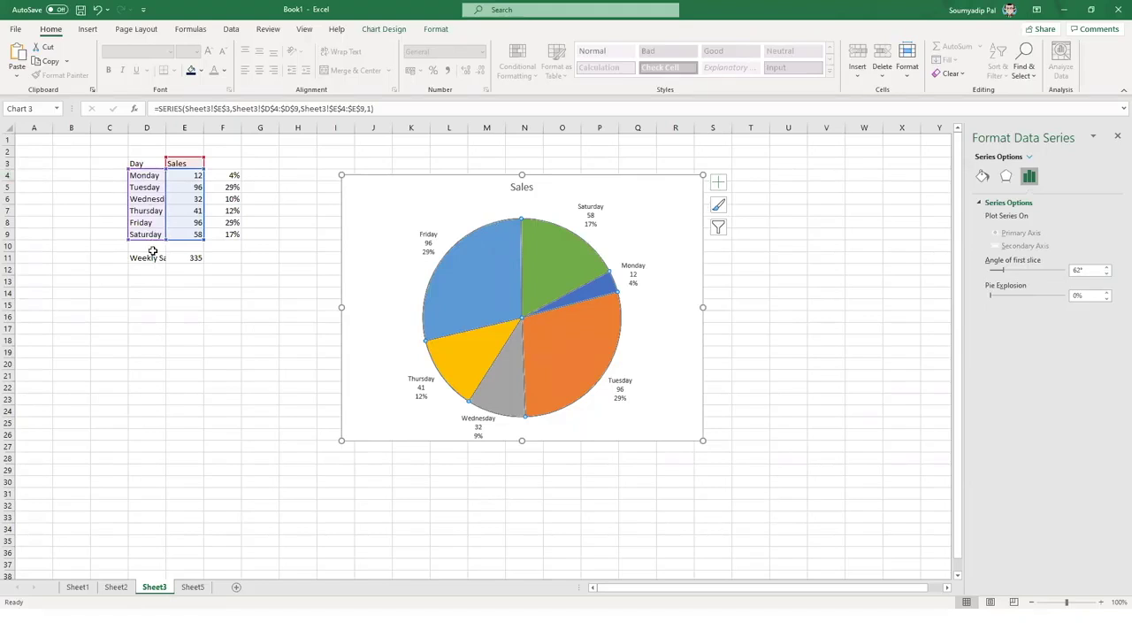
{"action": "left_click", "coordinate": [806, 496]}
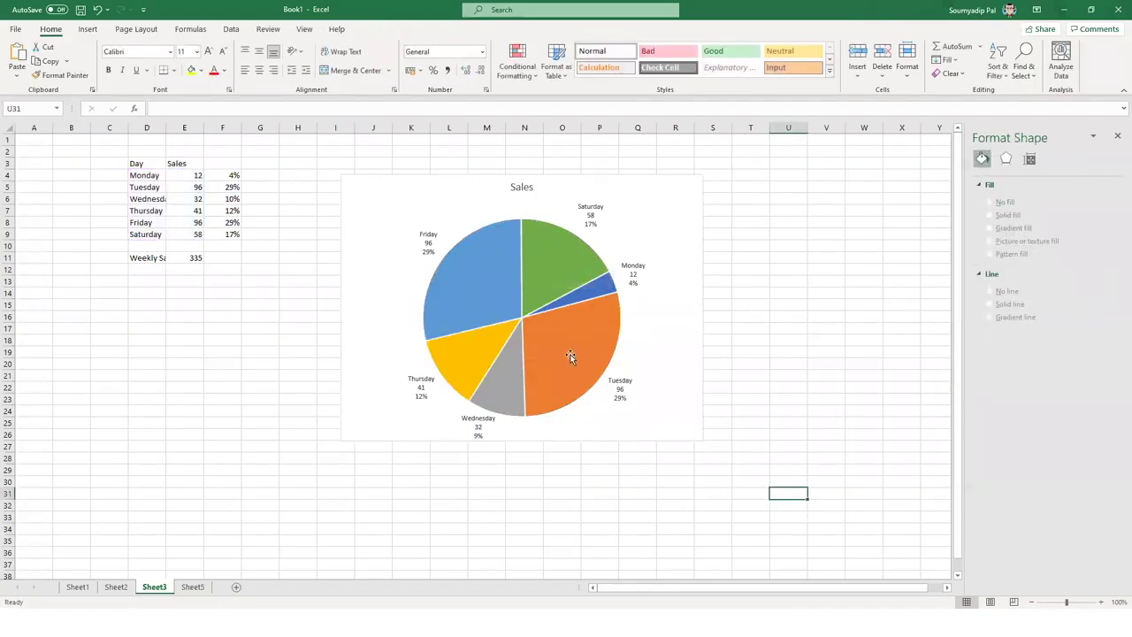
- Return the angle of the pie's first slice to 0°
{"action": "left_click", "coordinate": [609, 325]}
{"action": "left_click", "coordinate": [1107, 275]}
{"action": "left_click_drag", "start_coordinate": [1108, 277], "coordinate": [1110, 278]}
{"action": "left_click", "coordinate": [788, 411]}
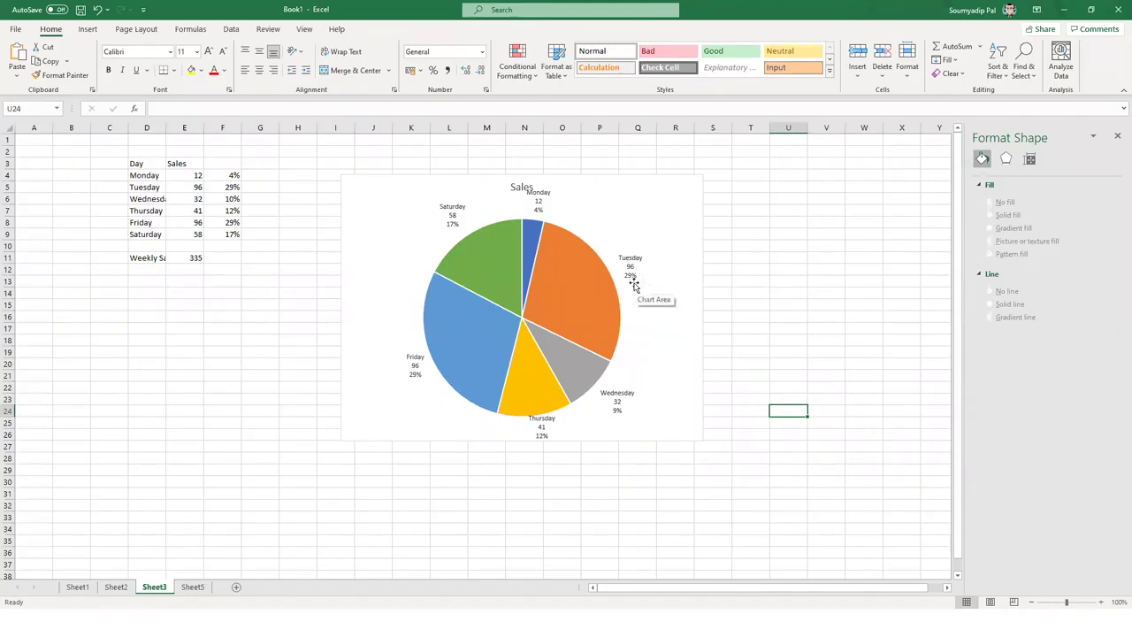
{"action": "left_click", "coordinate": [426, 251]}
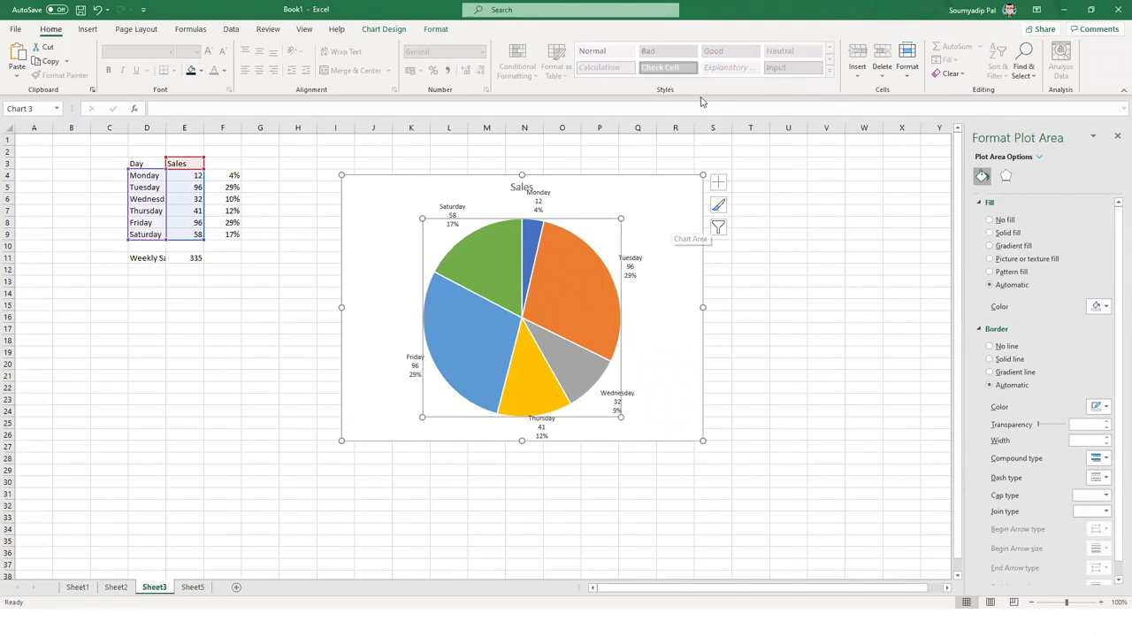
{"action": "key", "text": "Escape"}
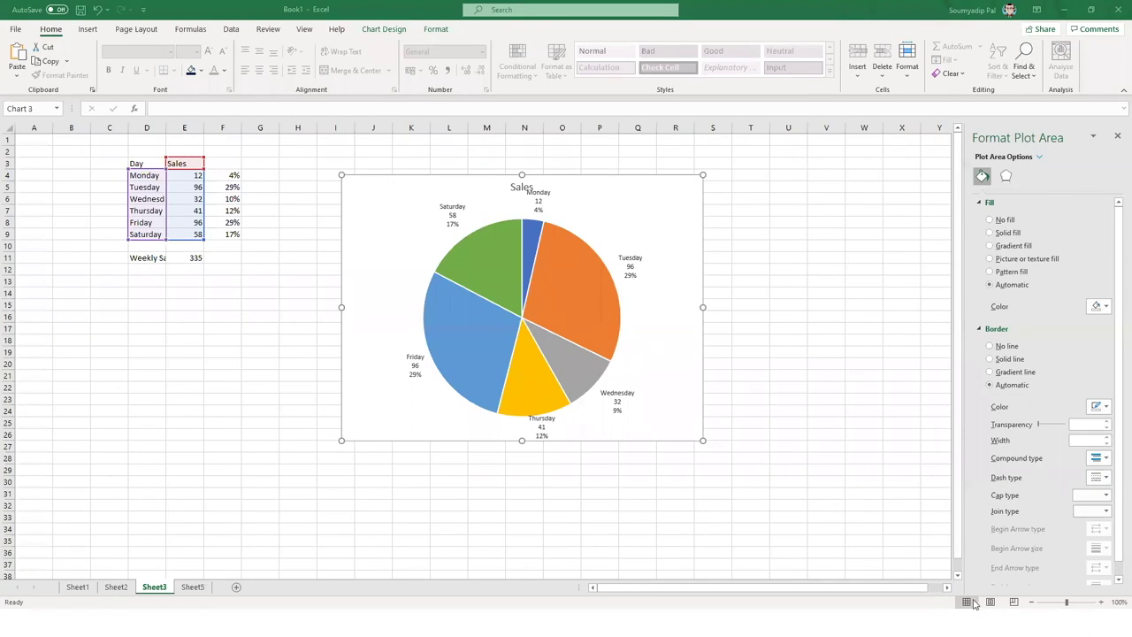
{"action": "left_click", "coordinate": [669, 174]}
{"action": "left_click", "coordinate": [670, 174]}
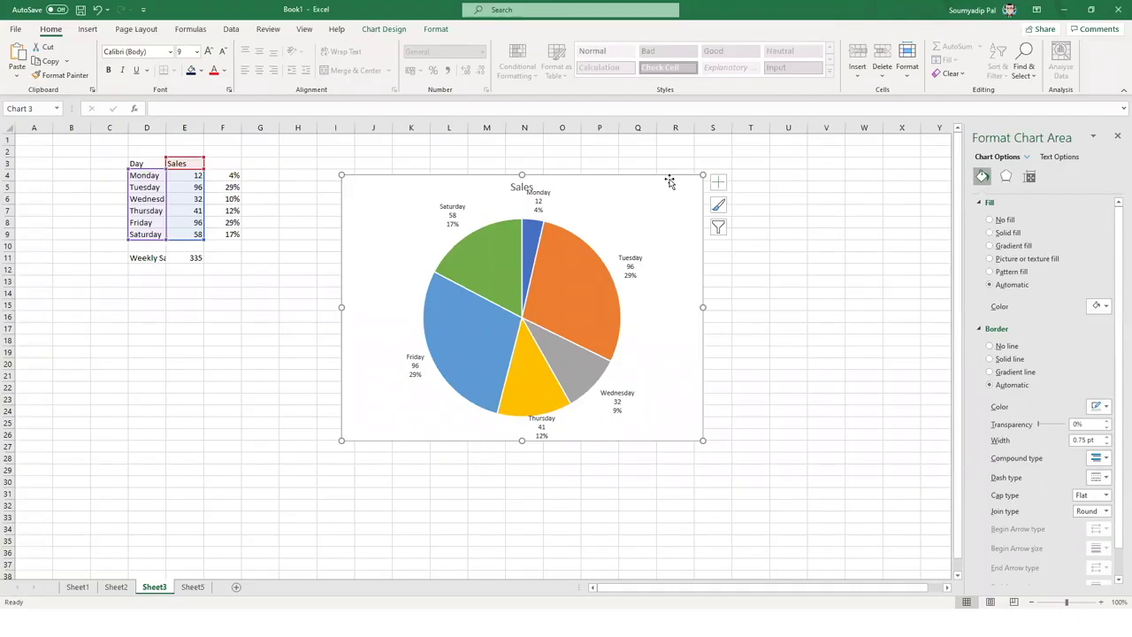
{"action": "left_click", "coordinate": [675, 492]}
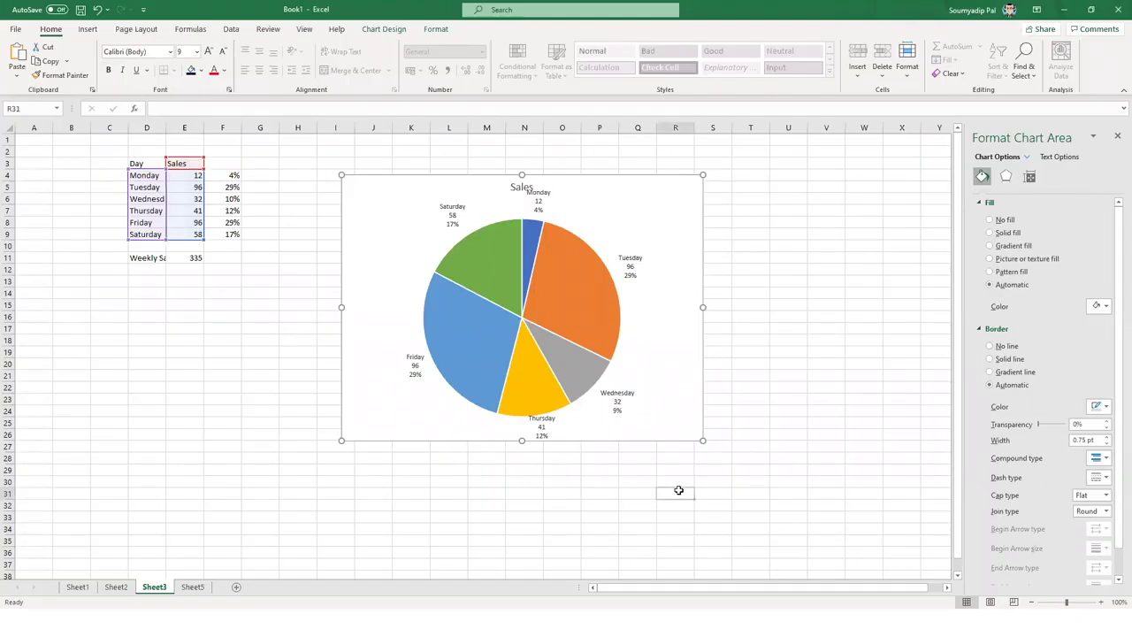
- Delete the Sales pie chart and insert a doughnut chart of the Day and Sales data in D3:E9
{"action": "left_click", "coordinate": [681, 435]}
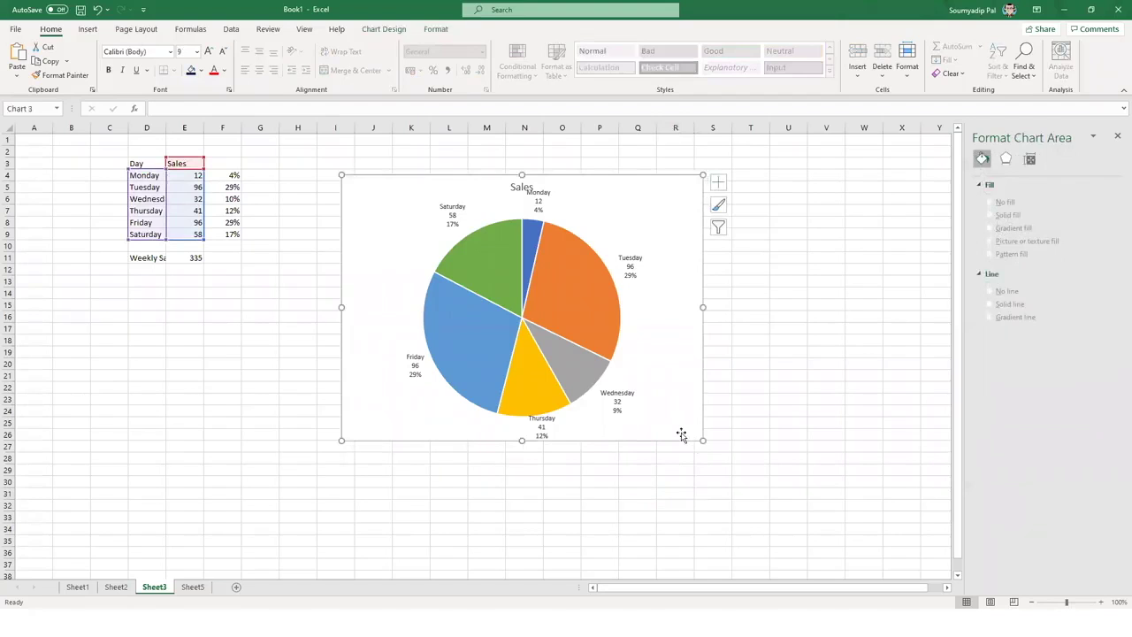
{"action": "key", "text": "Delete"}
{"action": "left_click_drag", "start_coordinate": [136, 163], "coordinate": [191, 235]}
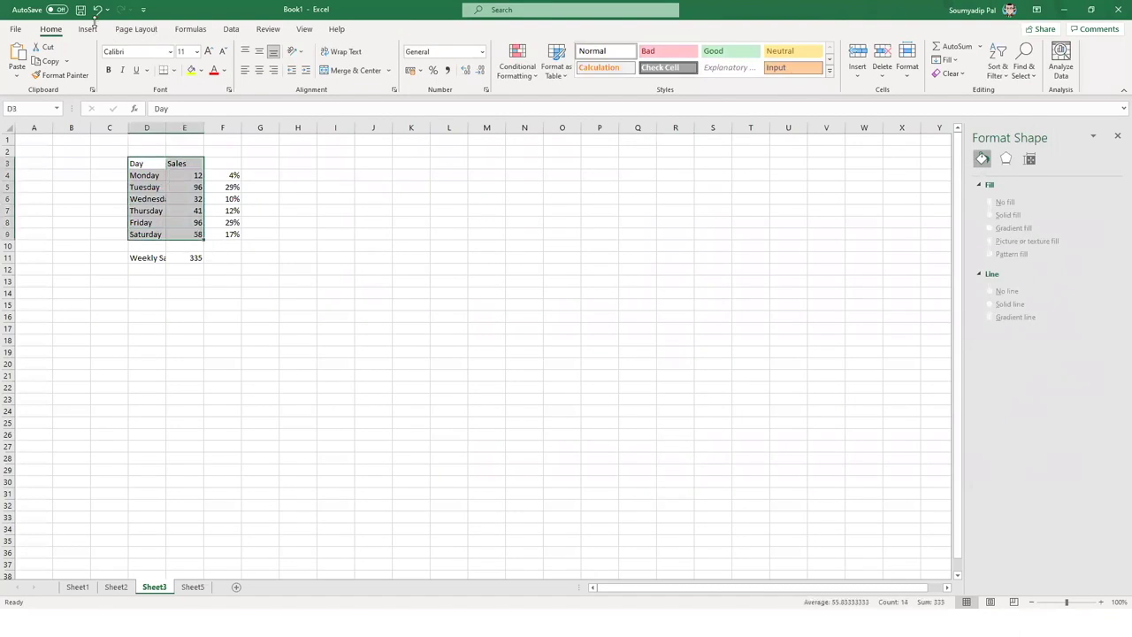
{"action": "left_click", "coordinate": [90, 28]}
{"action": "left_click", "coordinate": [530, 75]}
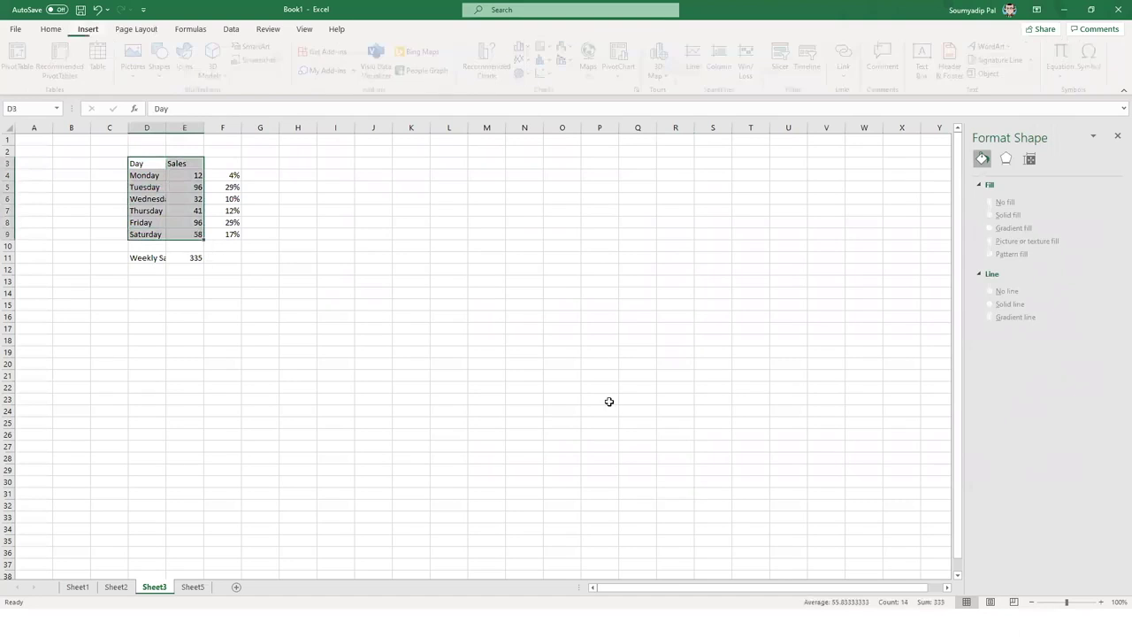
{"action": "left_click", "coordinate": [665, 527]}
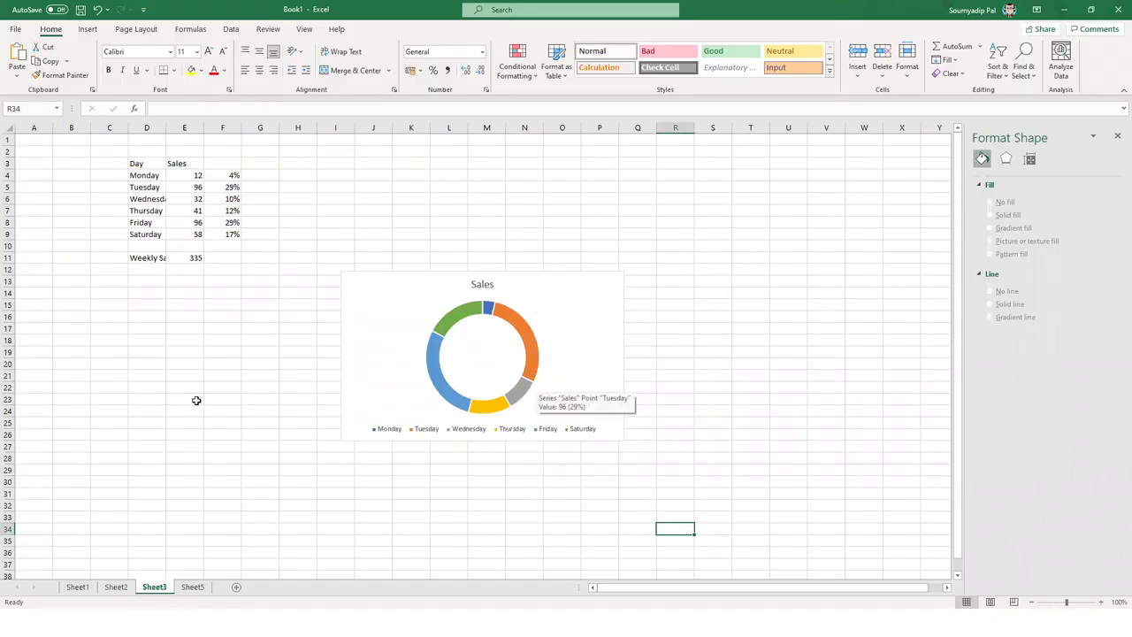
- Clear the daily percentage shares in F4:F9
{"action": "left_click_drag", "start_coordinate": [222, 175], "coordinate": [230, 240]}
{"action": "key", "text": "Delete"}
{"action": "left_click", "coordinate": [222, 375]}
{"action": "left_click_drag", "start_coordinate": [189, 200], "coordinate": [189, 215]}
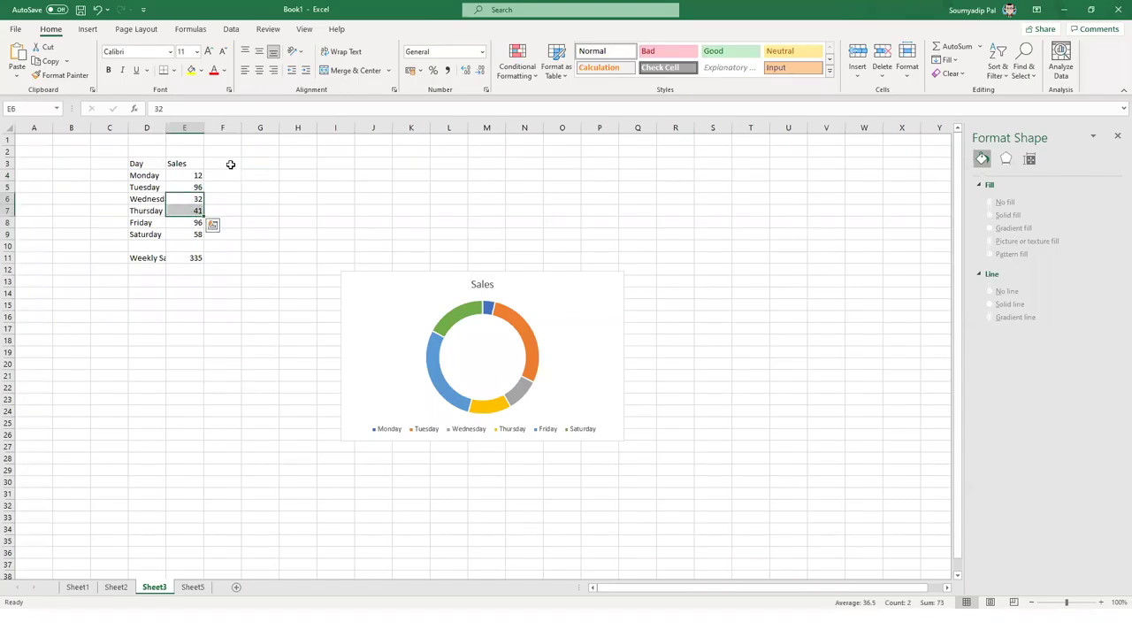
- Enter 32% for Monday in F4
{"action": "left_click", "coordinate": [226, 176]}
{"action": "type", "text": "32"}
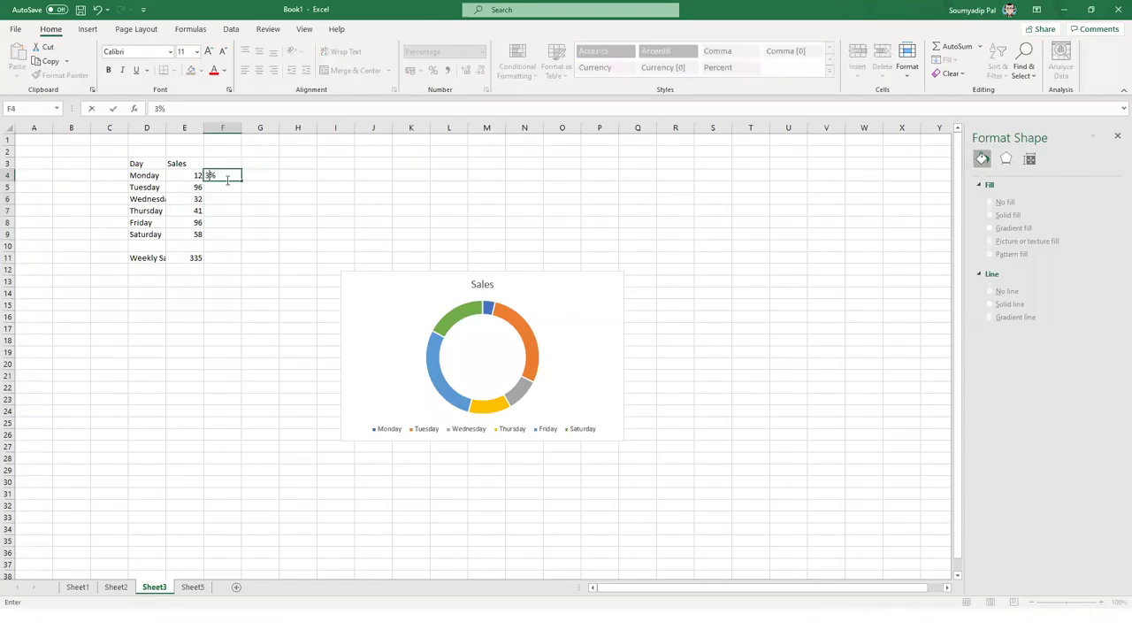
{"action": "key", "text": "Return"}
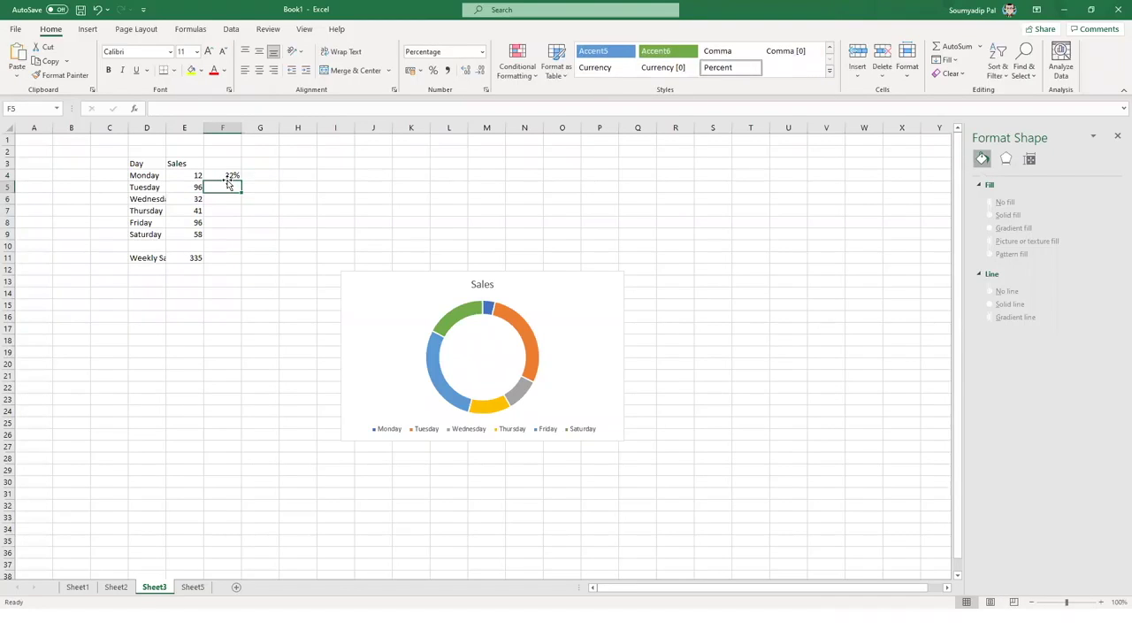
- Enter 58%, 12%, 96%, 58% and 32% for Tuesday through Saturday in F5:F9
{"action": "type", "text": "58"}
{"action": "key", "text": "Return"}
{"action": "type", "text": "12"}
{"action": "key", "text": "Return"}
{"action": "type", "text": "96"}
{"action": "key", "text": "Return"}
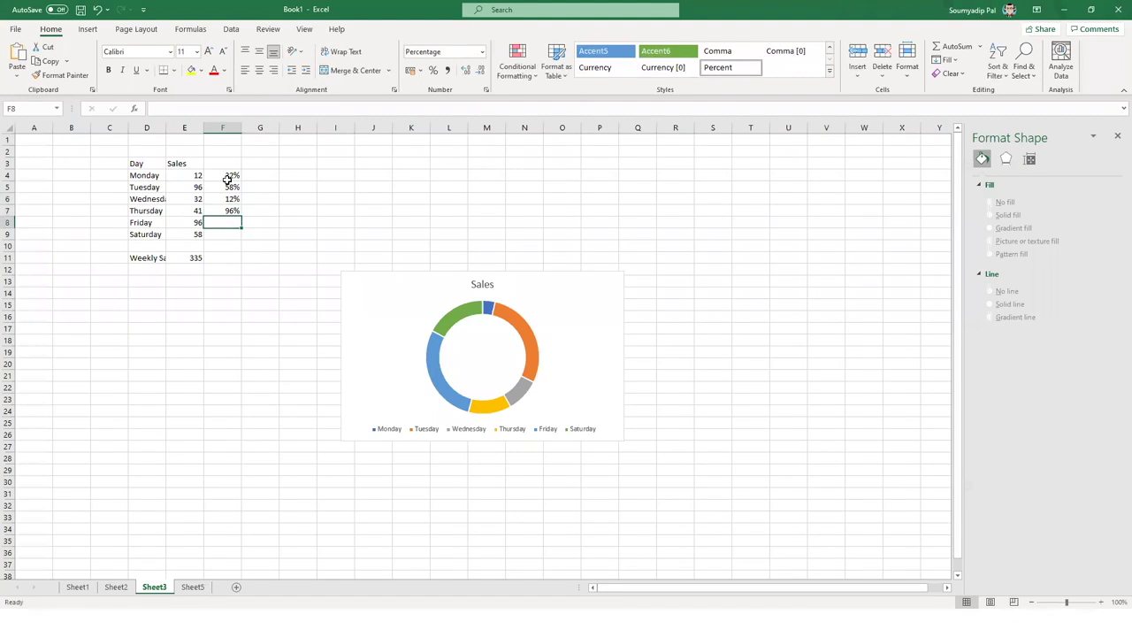
{"action": "type", "text": "3"}
{"action": "type", "text": "8"}
{"action": "key", "text": "Return"}
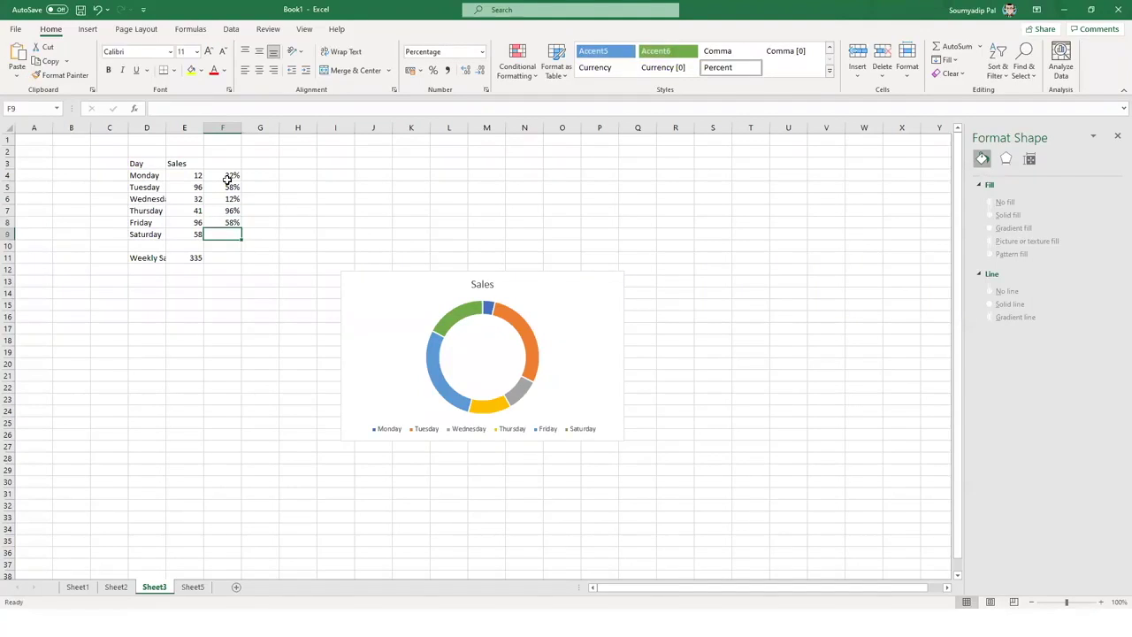
{"action": "type", "text": "32"}
{"action": "key", "text": "Return"}
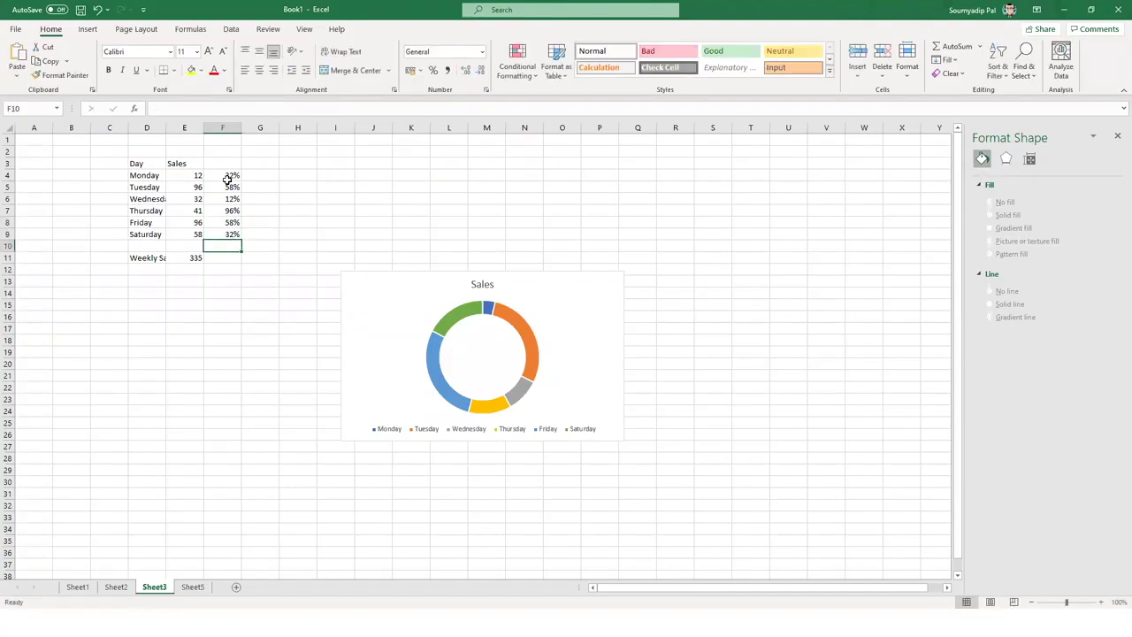
- Change the number format of F4:F9 from Percentage to General
{"action": "key", "text": "Up"}
{"action": "left_click", "coordinate": [228, 179], "text": "shift"}
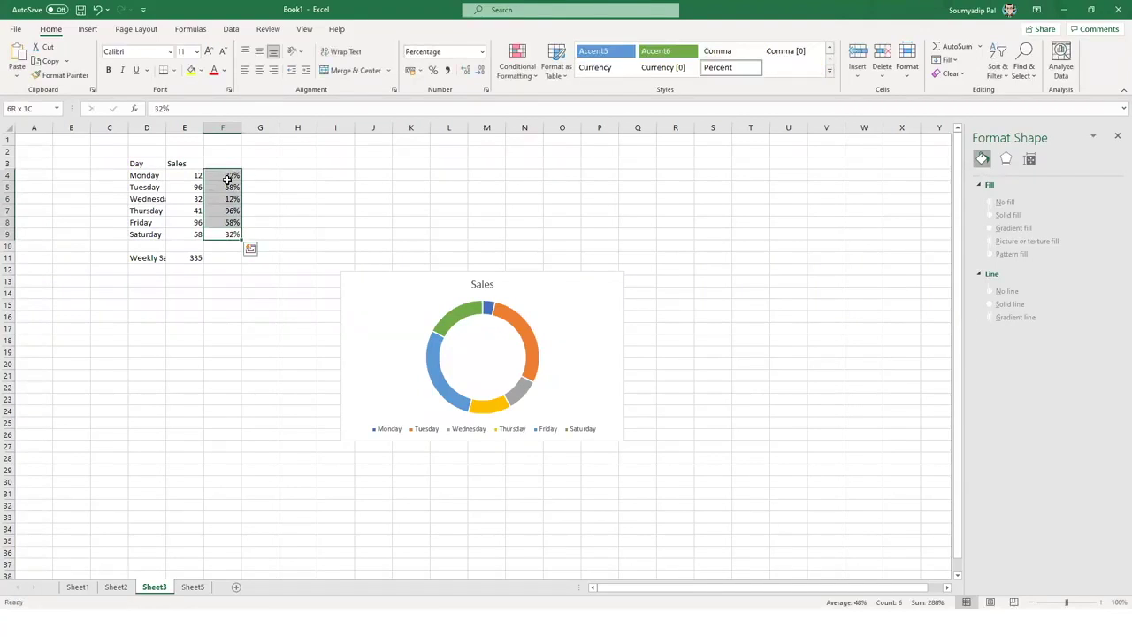
{"action": "left_click", "coordinate": [437, 52]}
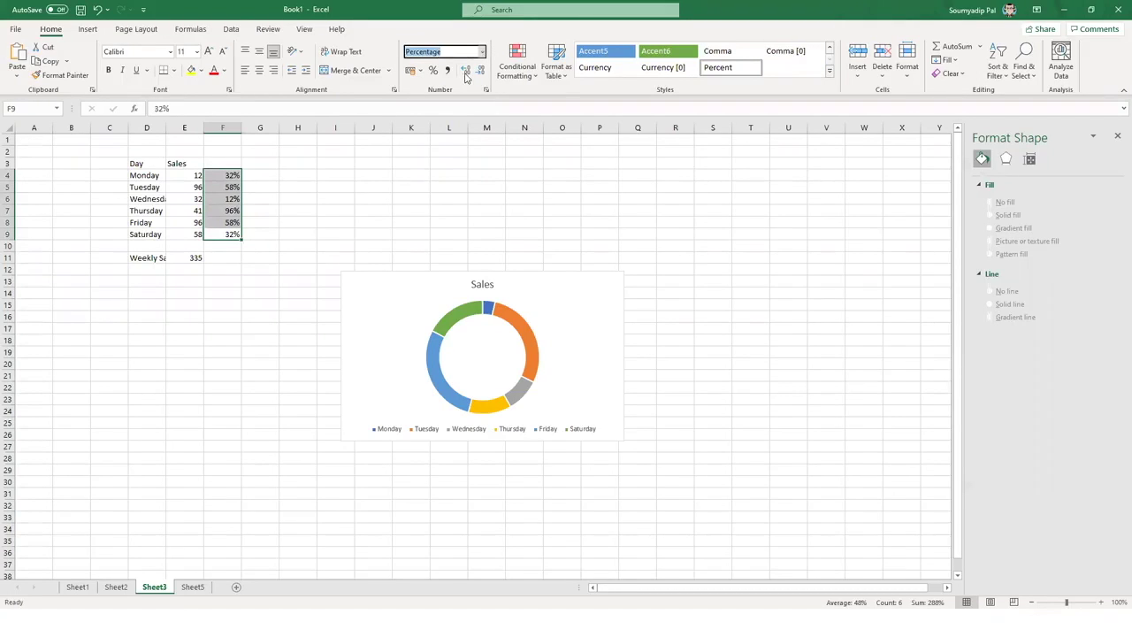
{"action": "left_click", "coordinate": [467, 77]}
{"action": "left_click", "coordinate": [256, 422]}
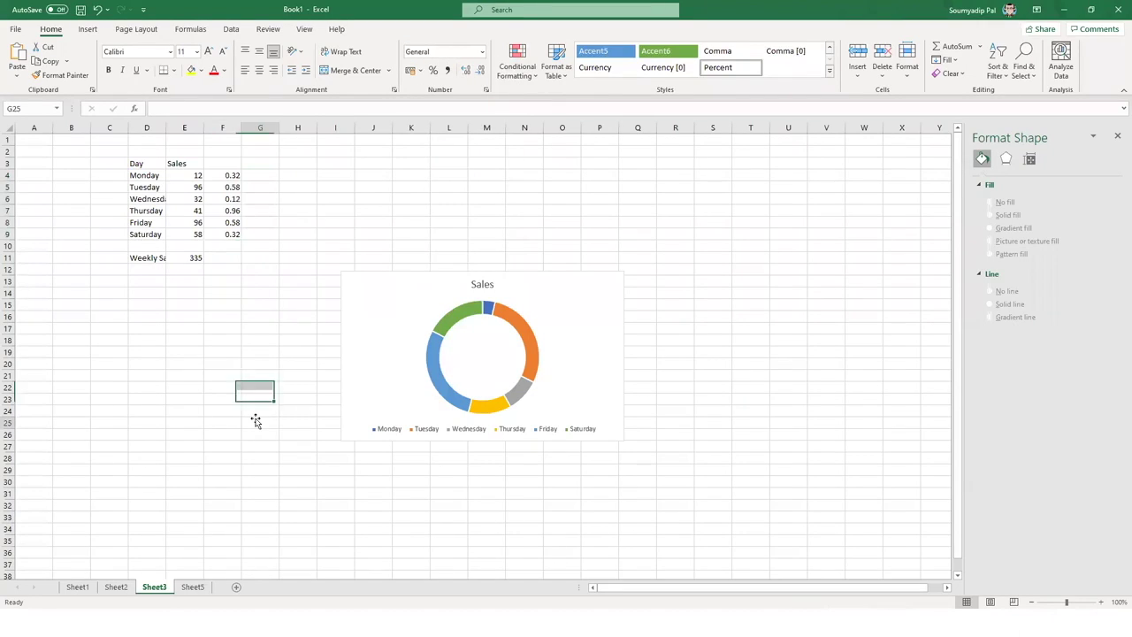
- Extend the doughnut chart's data range to D3:F9 so it includes the decimal values in column F
{"action": "left_click", "coordinate": [576, 293]}
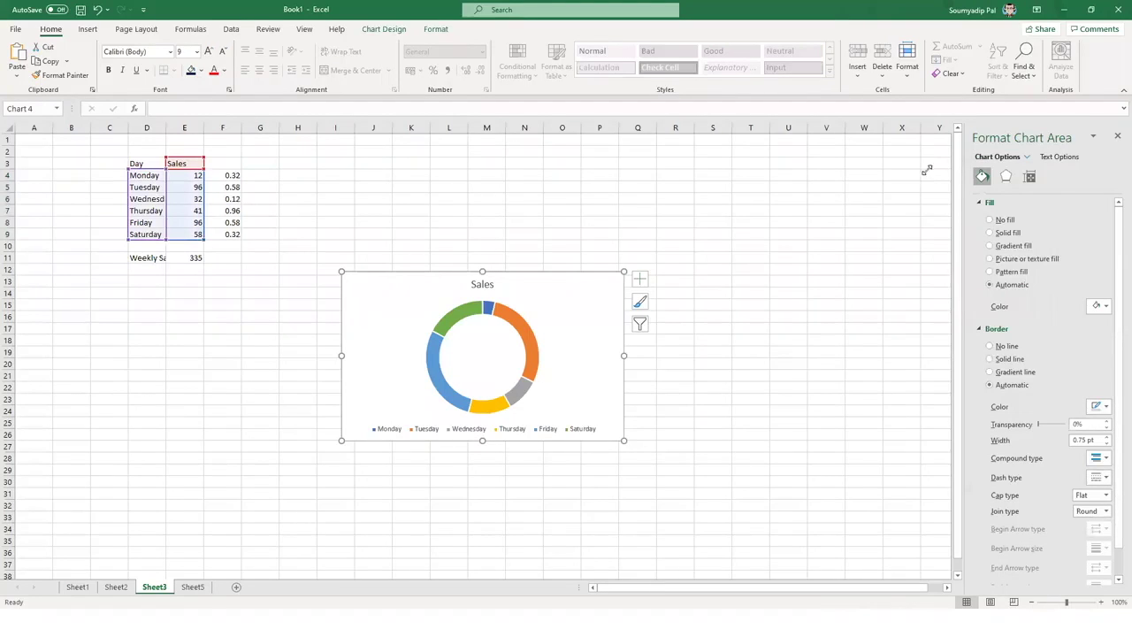
{"action": "right_click", "coordinate": [591, 316]}
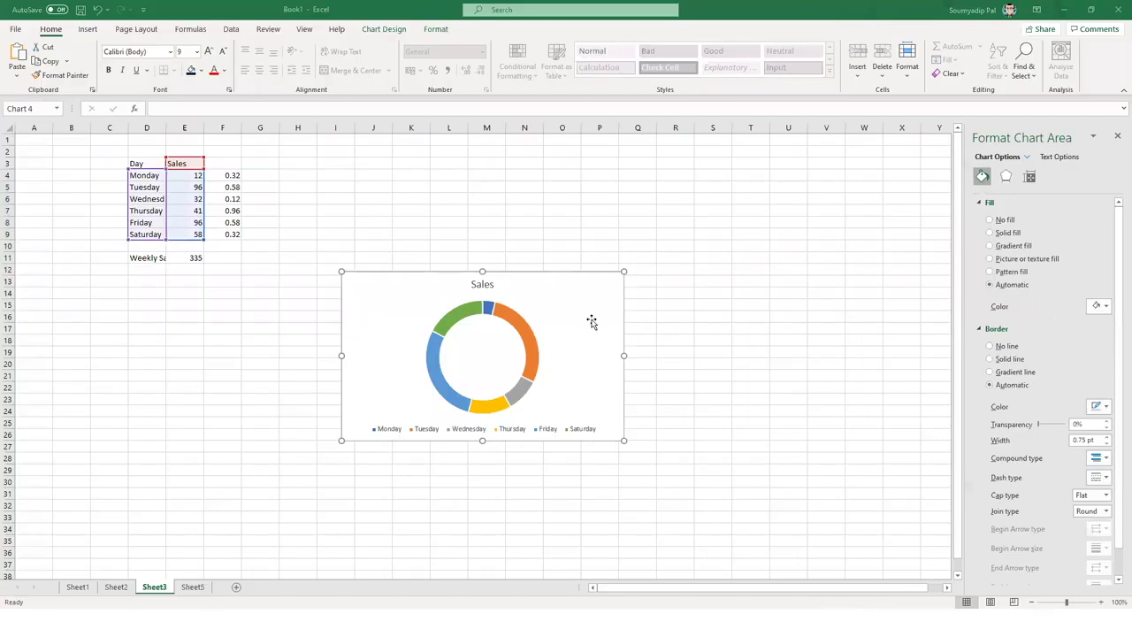
{"action": "left_click", "coordinate": [591, 322]}
{"action": "left_click", "coordinate": [601, 70]}
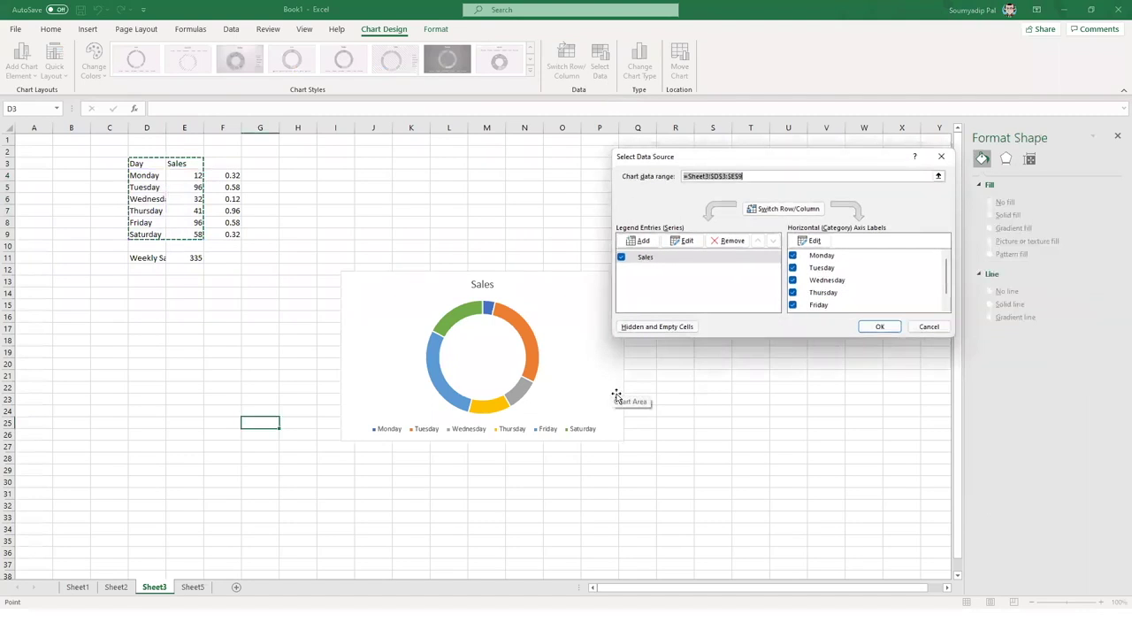
{"action": "left_click", "coordinate": [645, 244]}
{"action": "left_click_drag", "start_coordinate": [140, 168], "coordinate": [218, 232]}
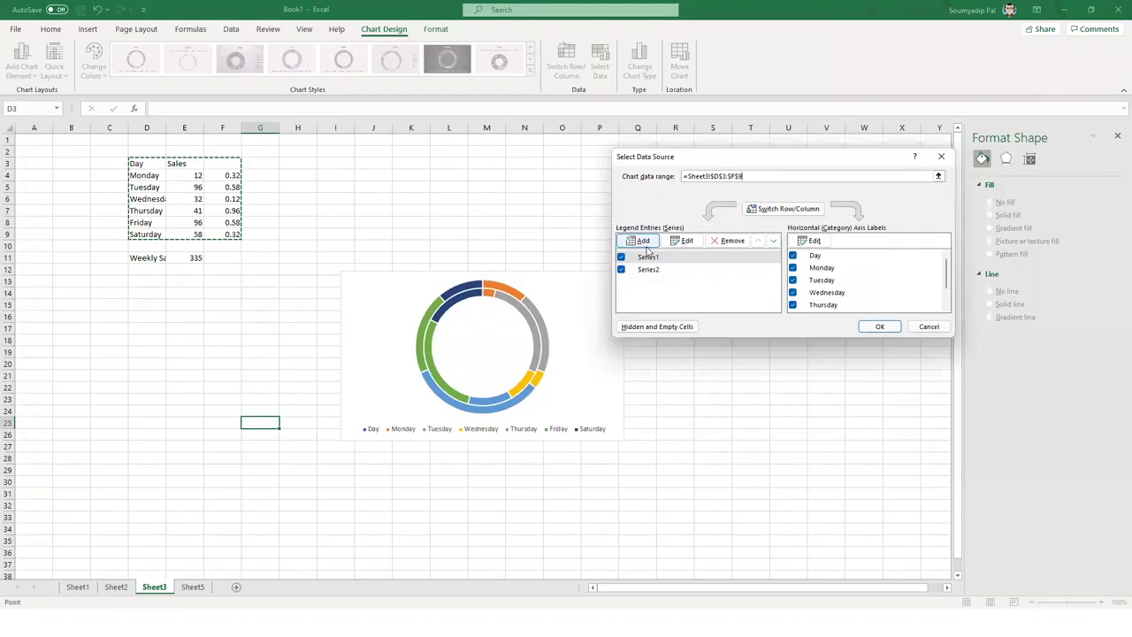
{"action": "left_click", "coordinate": [880, 326]}
{"action": "key", "text": "Escape"}
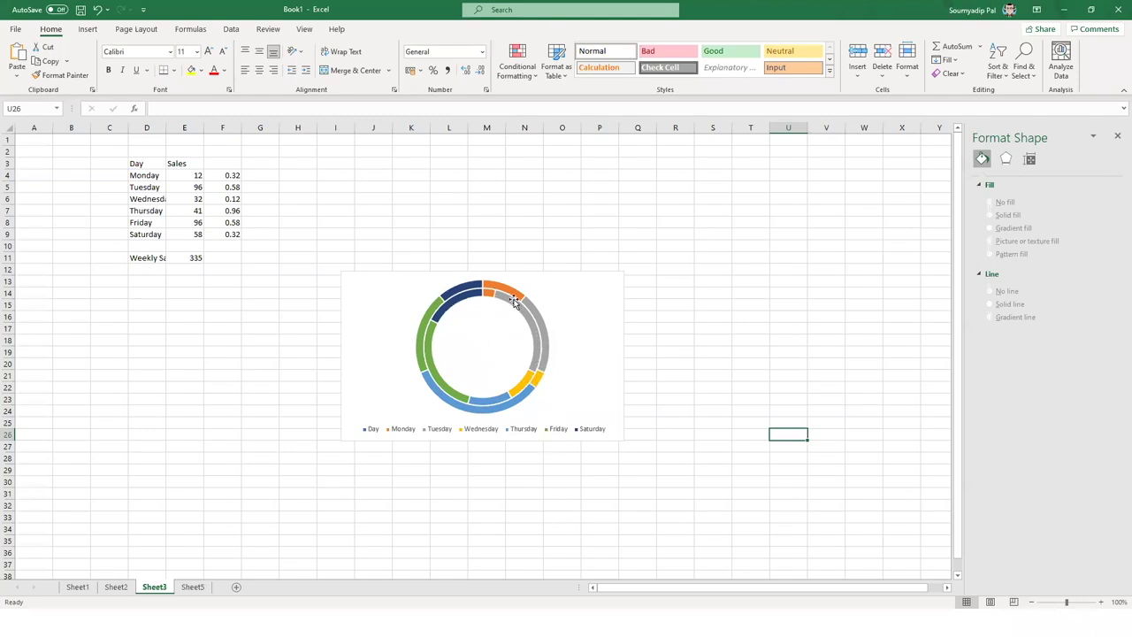
- Set Wednesday's sales in E6 to 5 and Tuesday's sales in E5 to 2
{"action": "mouse_move", "coordinate": [516, 303]}
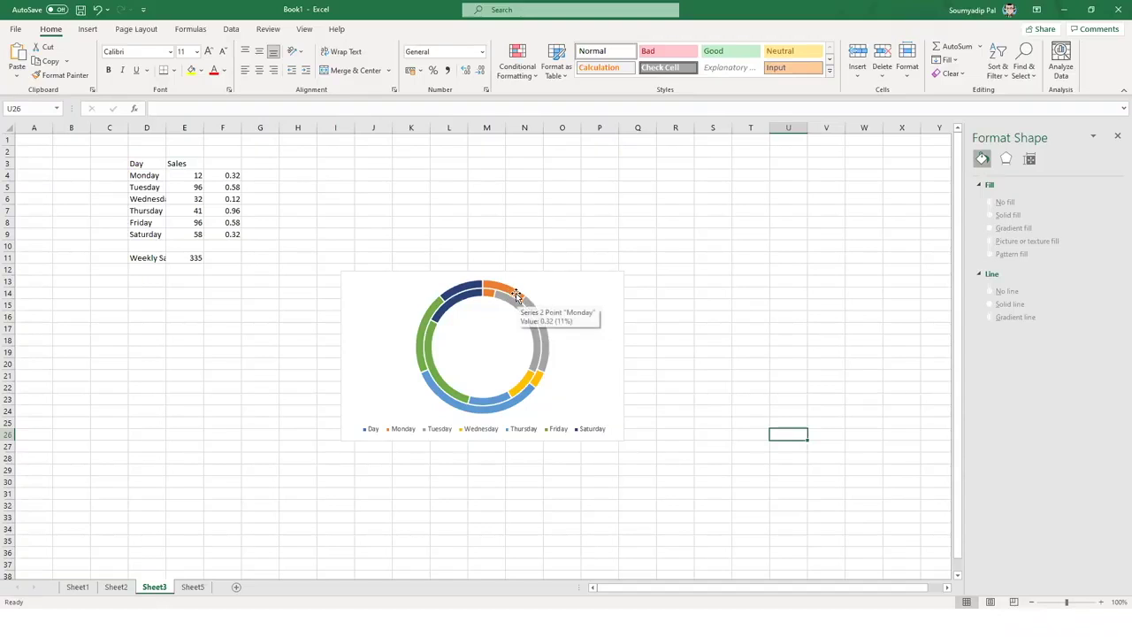
{"action": "mouse_move", "coordinate": [543, 332]}
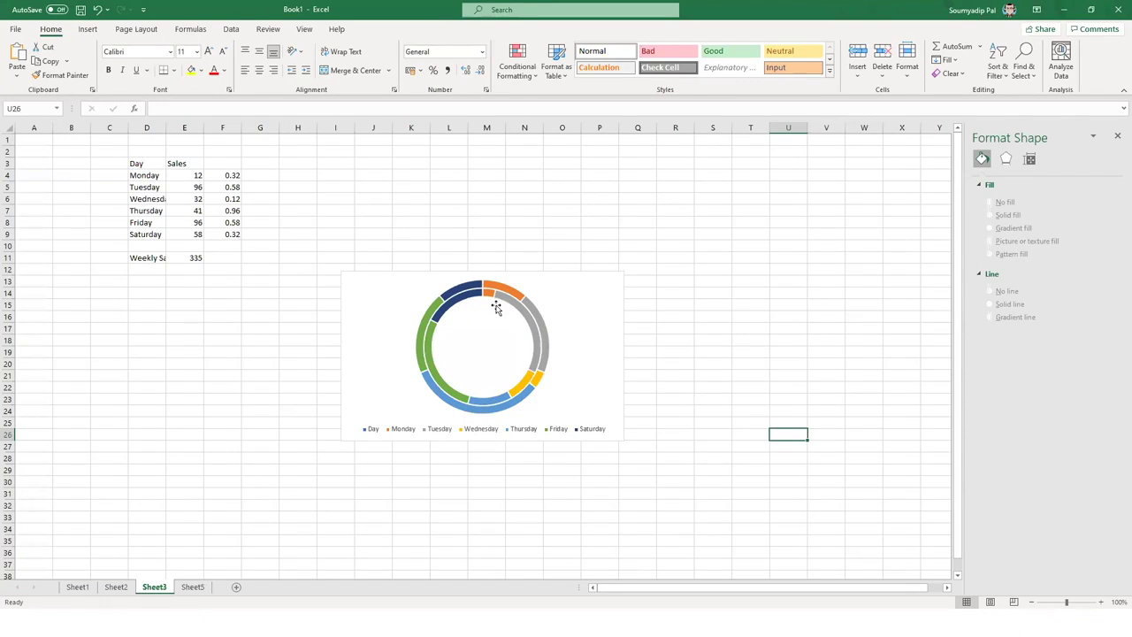
{"action": "left_click", "coordinate": [523, 386]}
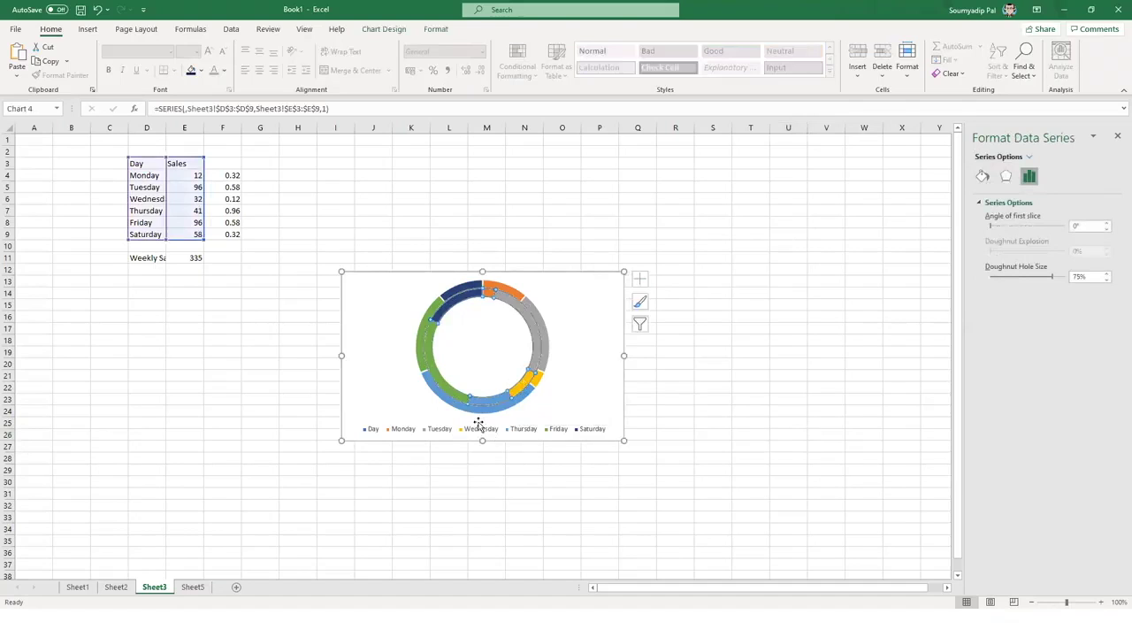
{"action": "left_click", "coordinate": [200, 199]}
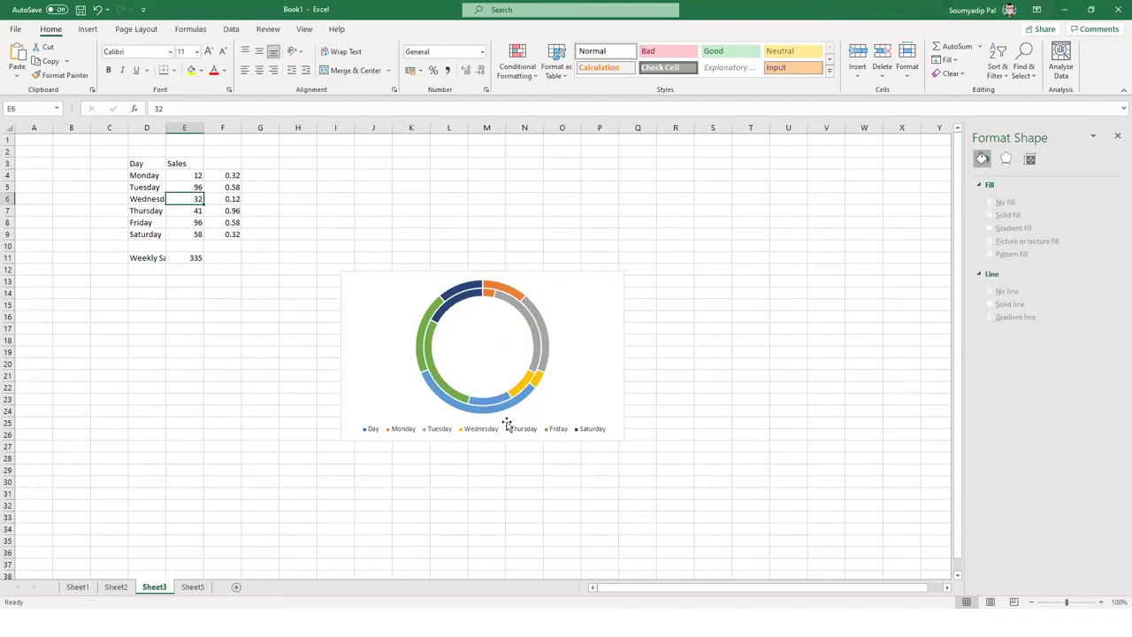
{"action": "type", "text": "5"}
{"action": "key", "text": "Return"}
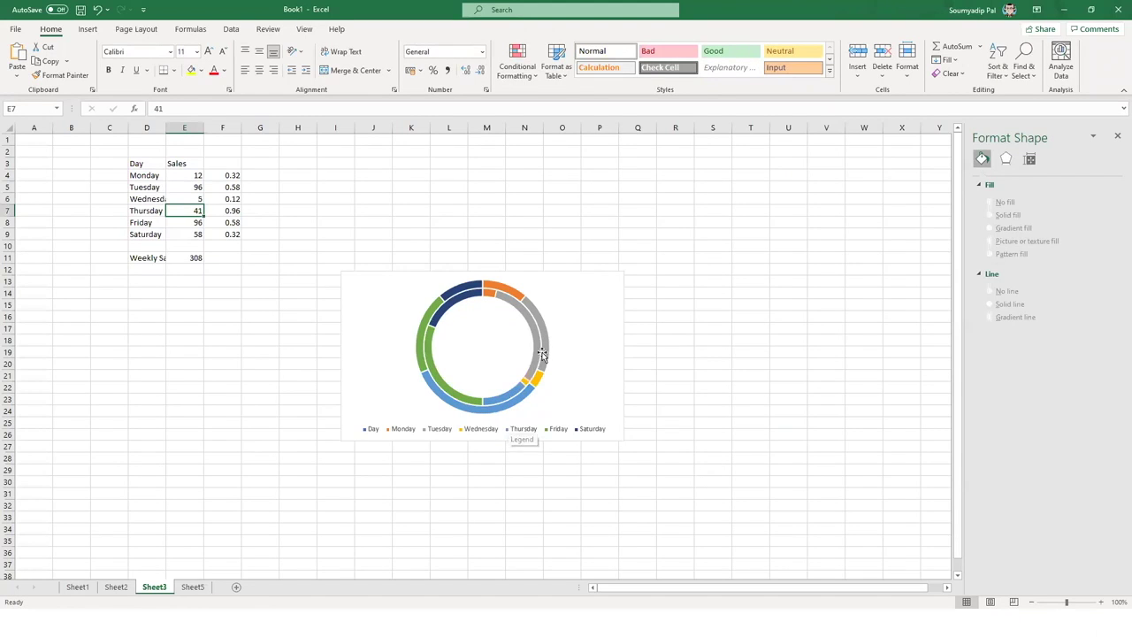
{"action": "left_click", "coordinate": [189, 188]}
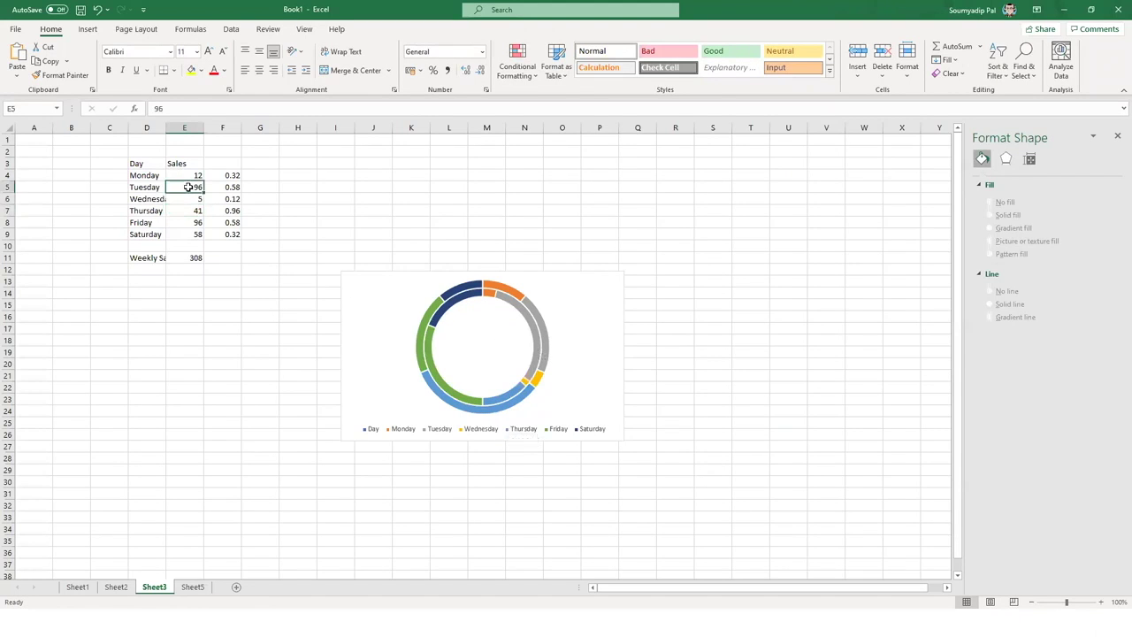
{"action": "type", "text": "2"}
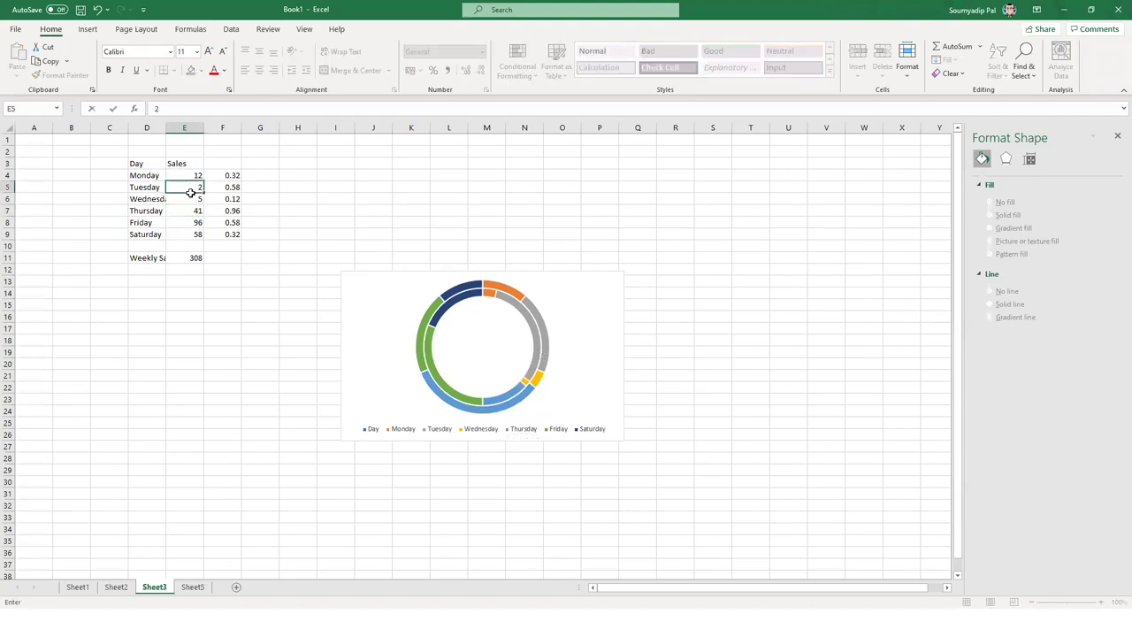
{"action": "key", "text": "Return"}
{"action": "left_click", "coordinate": [665, 384]}
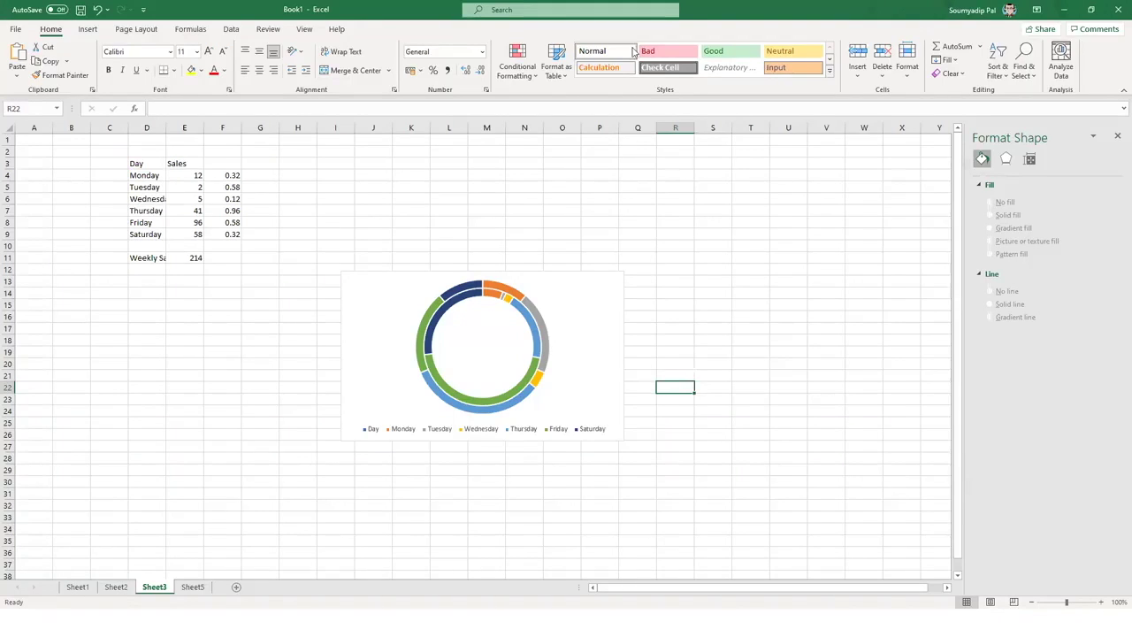
- Reduce the stacked column chart on Sheet2 to the series I1 to I4 for all four zones
{"action": "key", "text": "alt+Tab"}
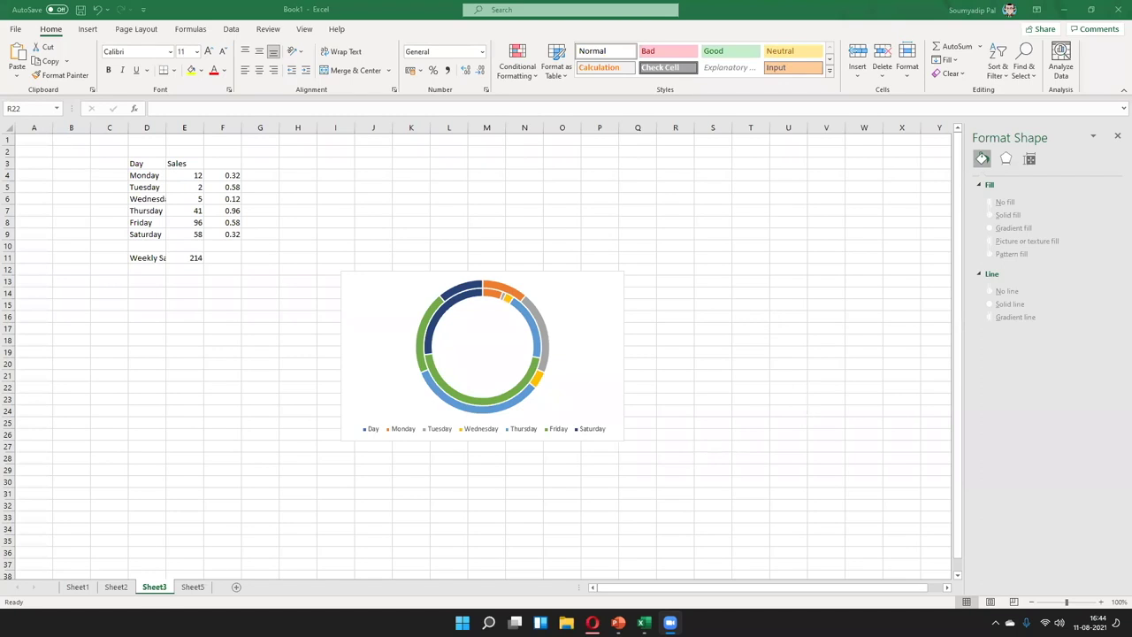
{"action": "left_click", "coordinate": [124, 589]}
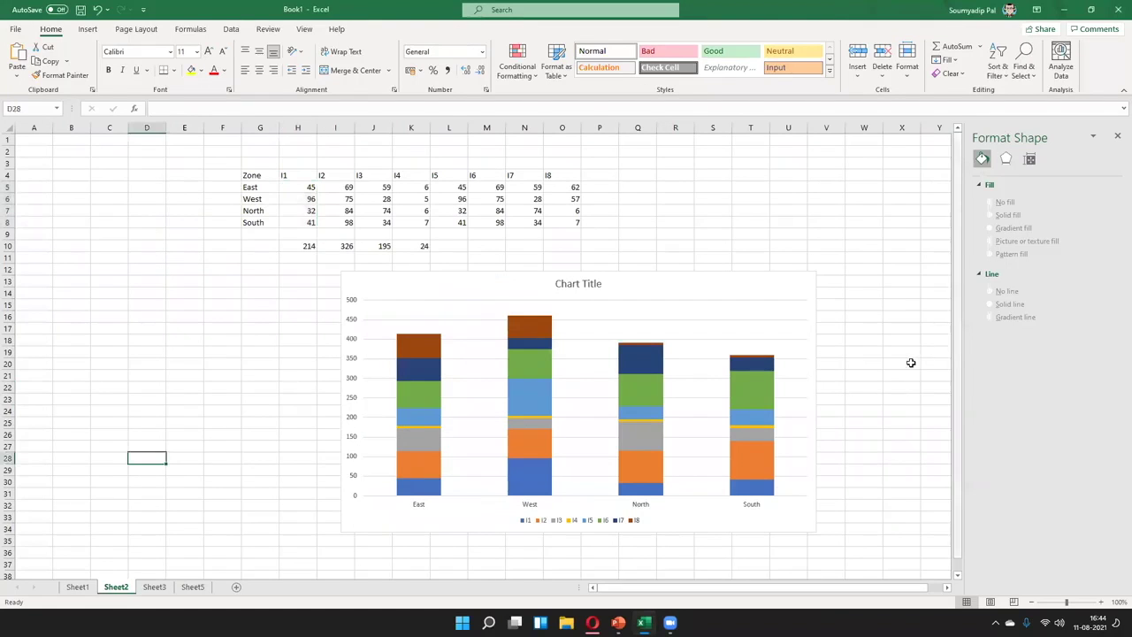
{"action": "left_click", "coordinate": [256, 188]}
{"action": "key", "text": "ctrl+shift+Down"}
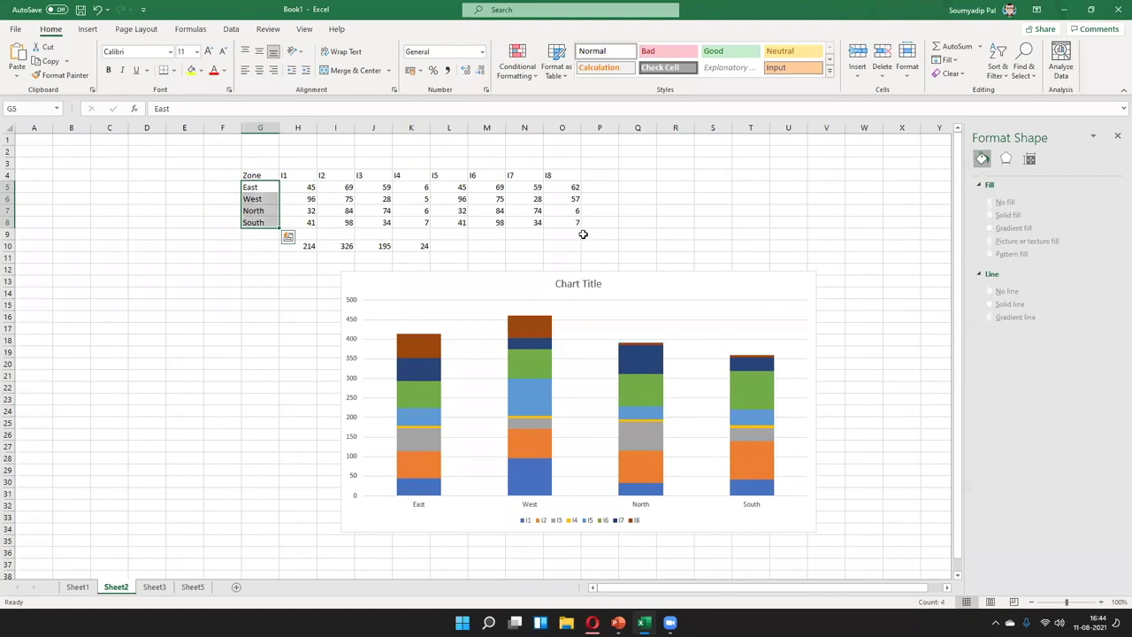
{"action": "left_click_drag", "start_coordinate": [584, 235], "coordinate": [430, 227]}
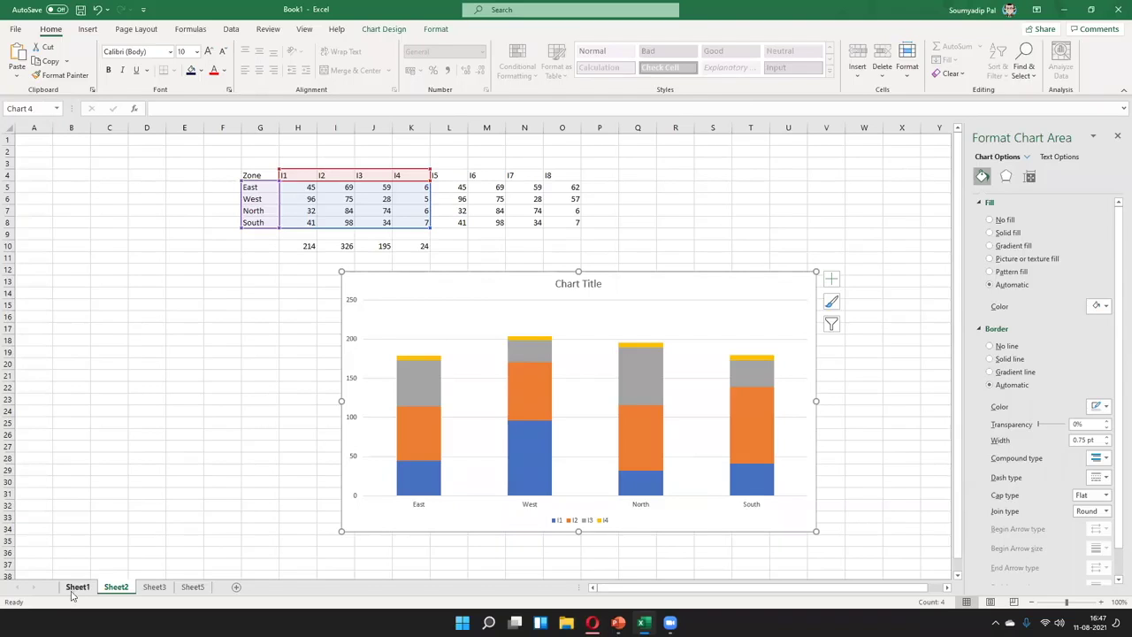
- Add a new blank worksheet after Sheet2
{"action": "left_click", "coordinate": [236, 587]}
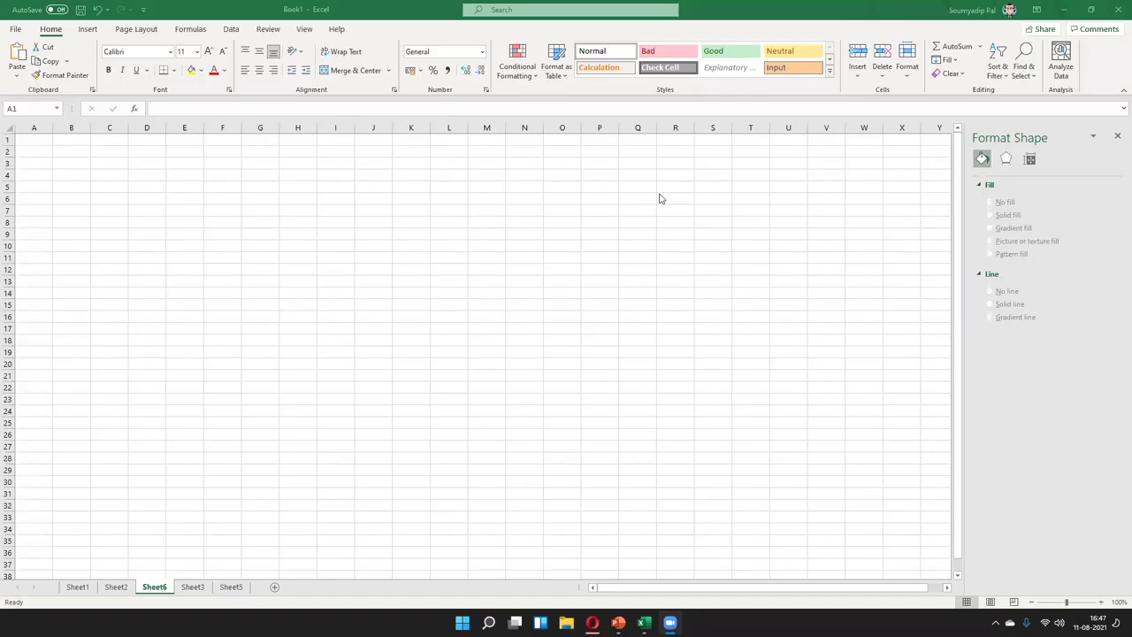
{"action": "left_click", "coordinate": [236, 590]}
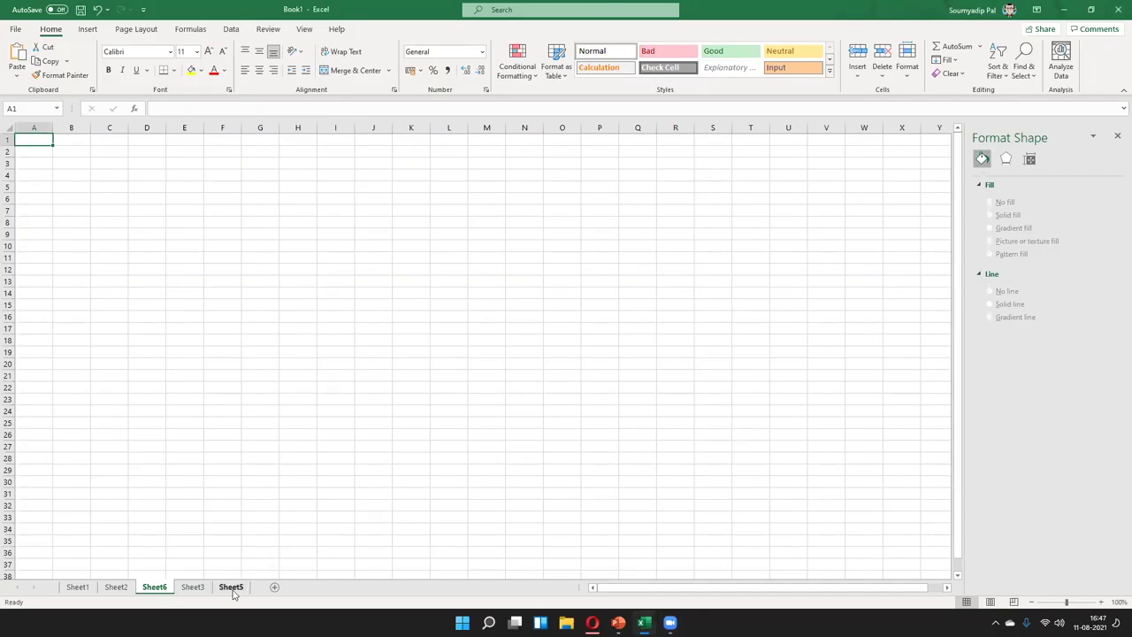
- Delete the doughnut chart on Sheet3
{"action": "left_click", "coordinate": [193, 587]}
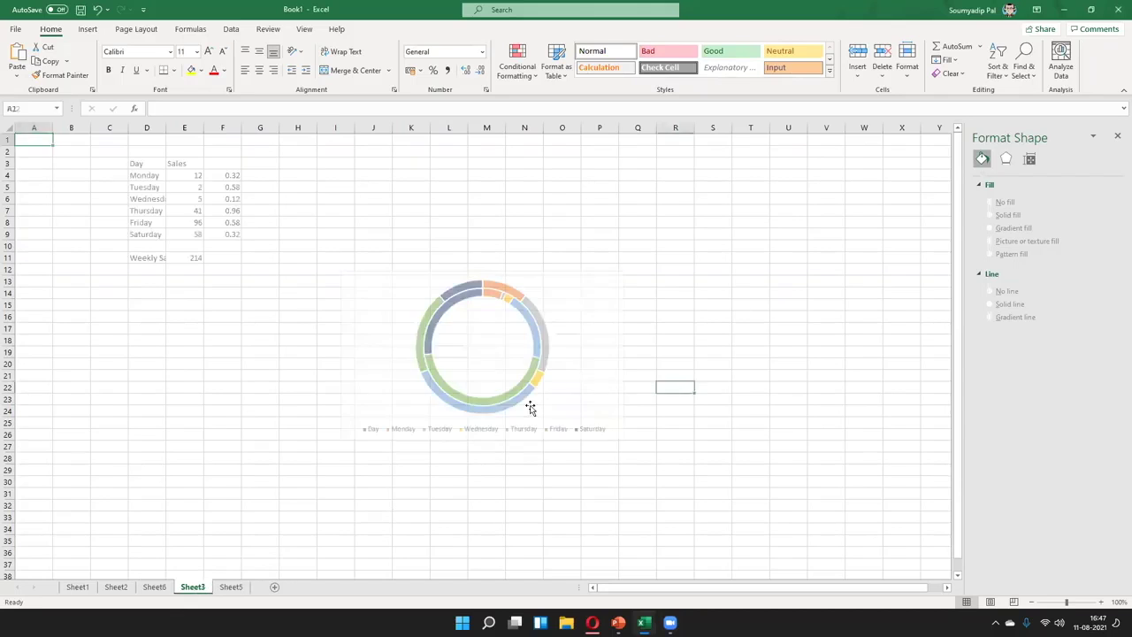
{"action": "left_click", "coordinate": [604, 329]}
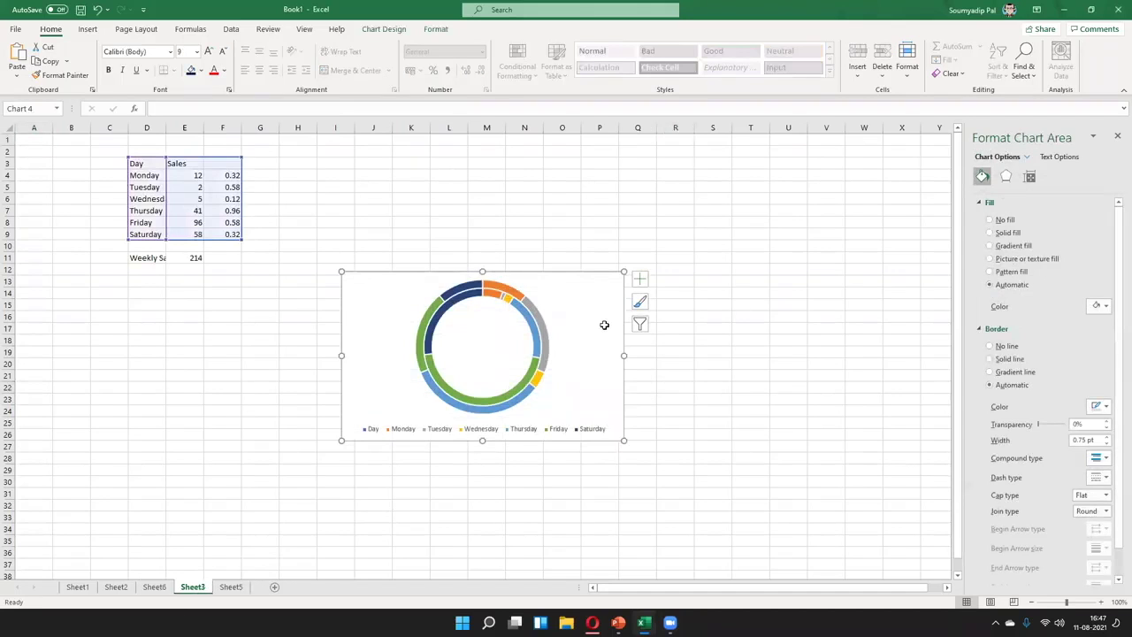
{"action": "key", "text": "Delete"}
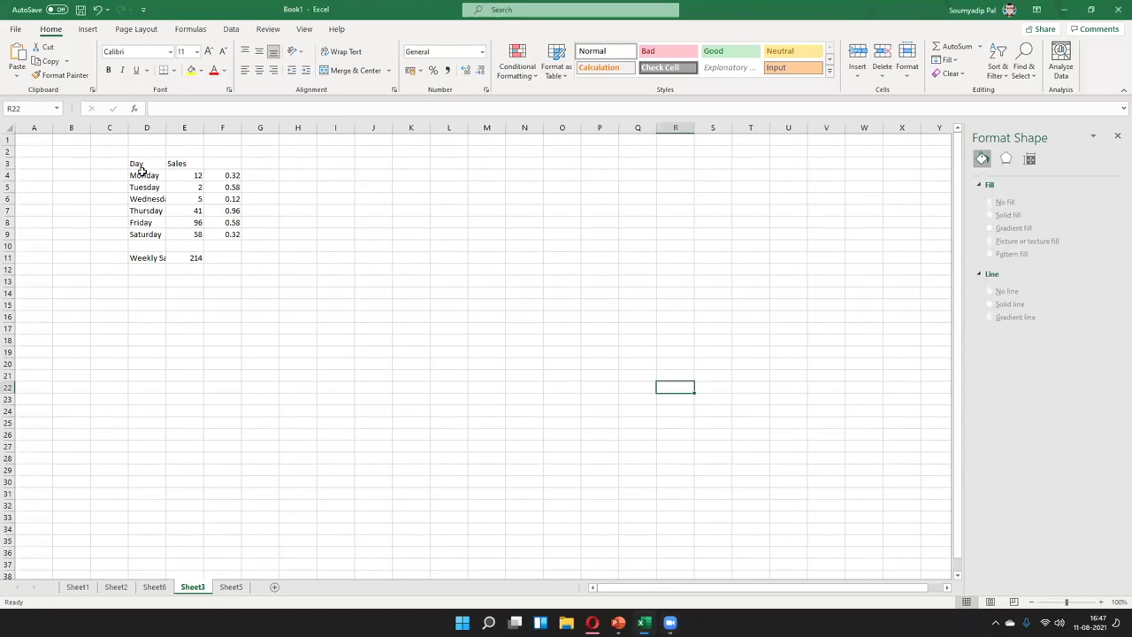
- Insert a Bar of Pie chart of the Day and Sales data in D3:E9 and display its series options
{"action": "left_click_drag", "start_coordinate": [141, 165], "coordinate": [196, 232]}
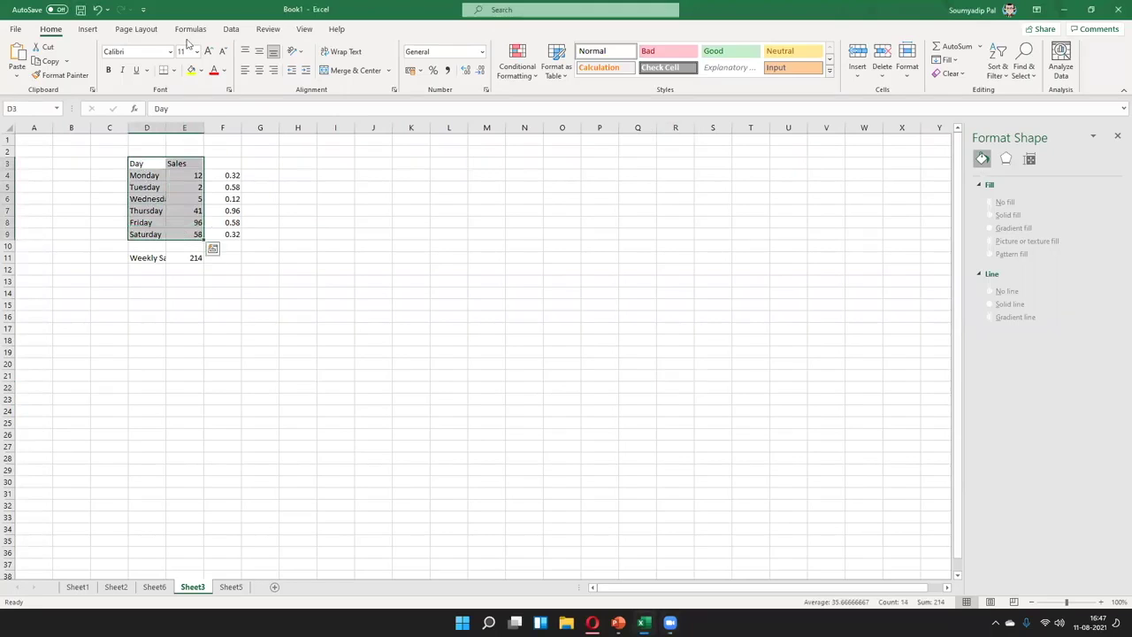
{"action": "left_click", "coordinate": [88, 29]}
{"action": "left_click", "coordinate": [529, 74]}
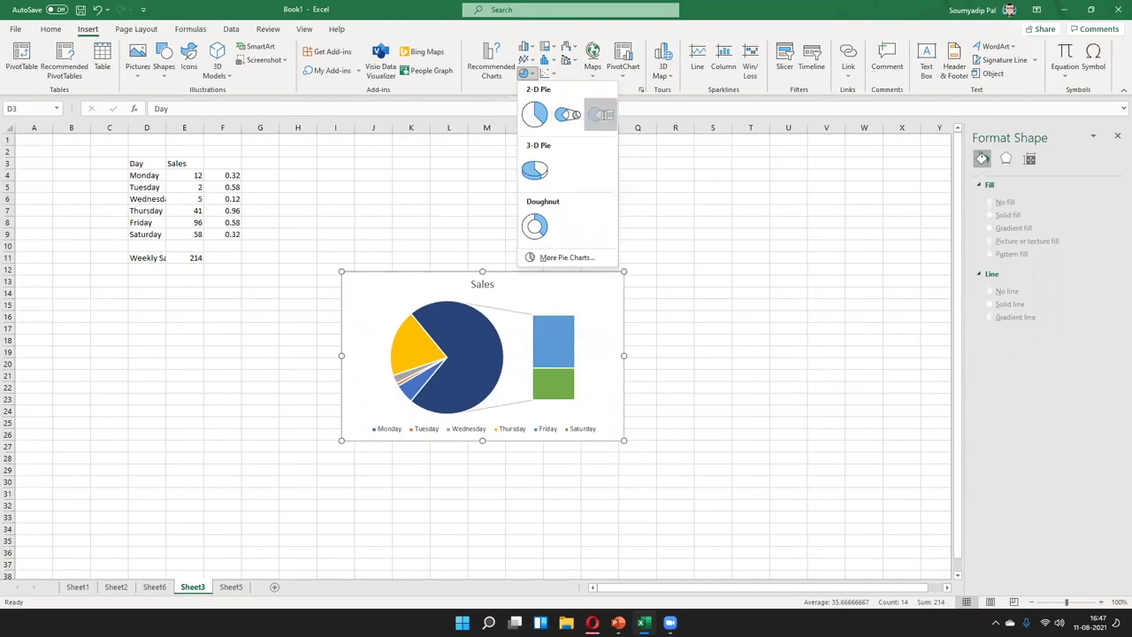
{"action": "left_click", "coordinate": [602, 115]}
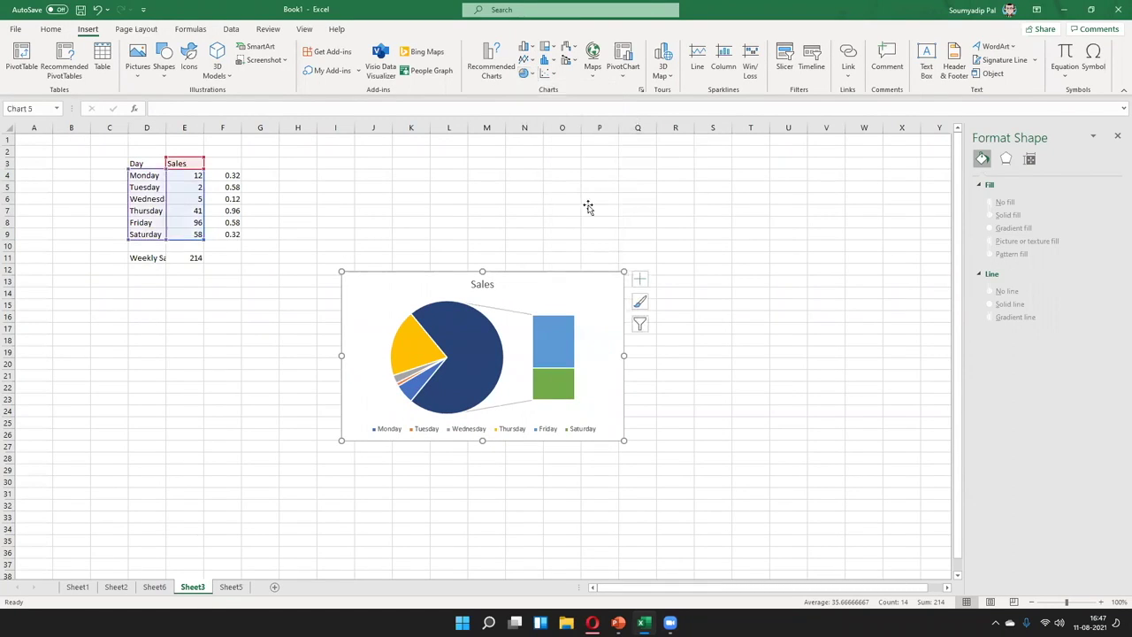
{"action": "left_click", "coordinate": [564, 354]}
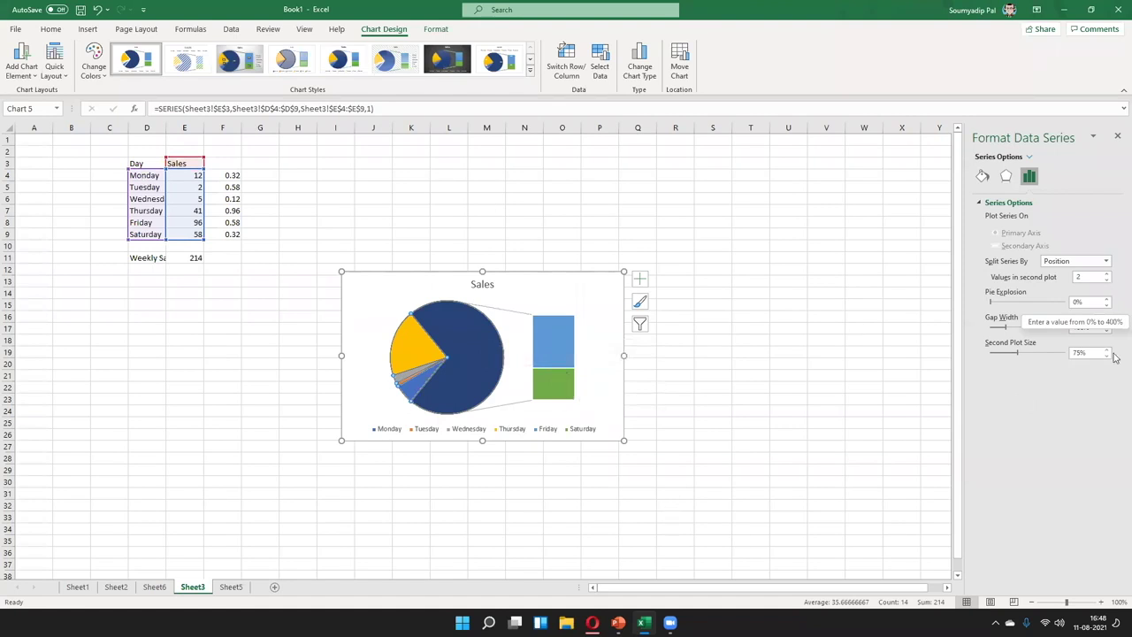
- Delete the Bar of Pie chart from Sheet3
{"action": "left_click", "coordinate": [566, 281]}
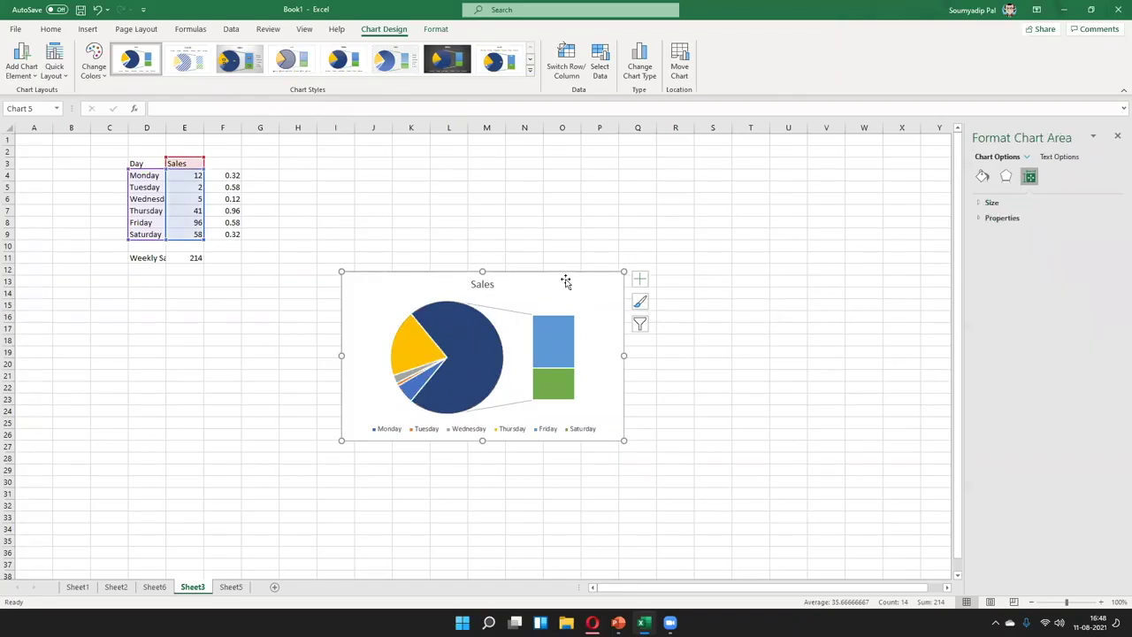
{"action": "key", "text": "Delete"}
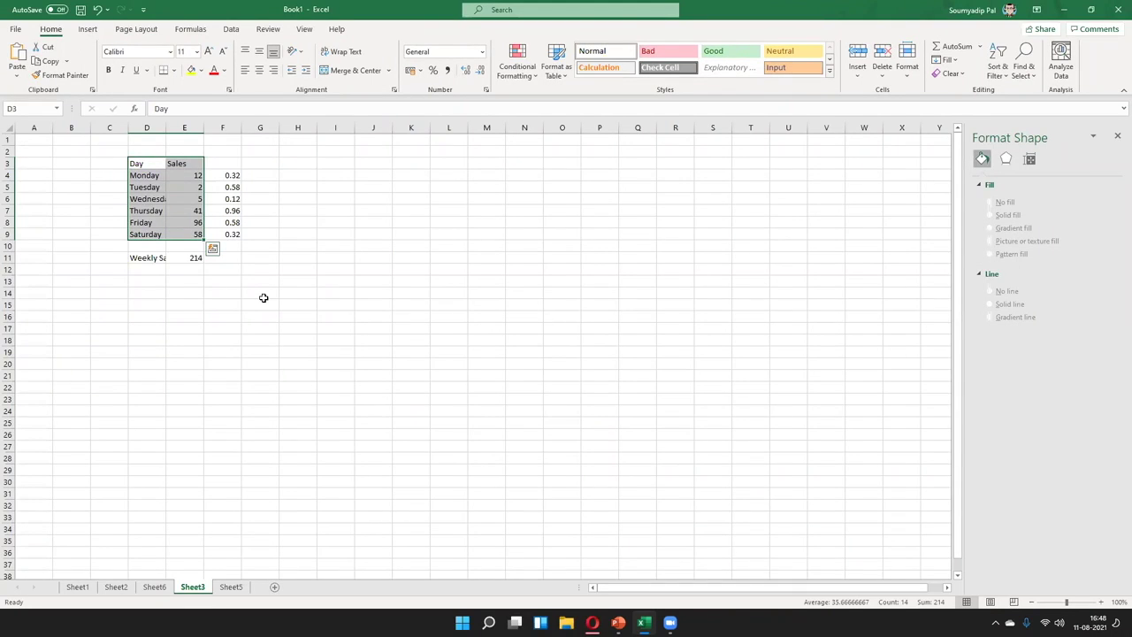
{"action": "left_click", "coordinate": [690, 57]}
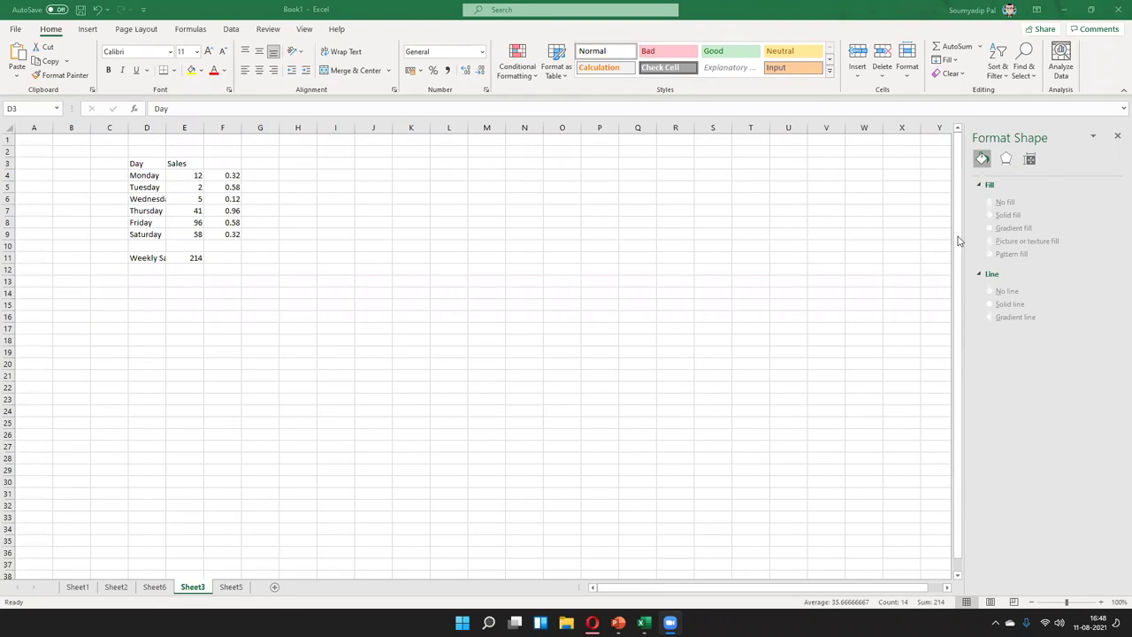
- Rename the Sales header in E3 to Pre and add the header Post in F3
{"action": "key", "text": "ctrl+shift+Down"}
{"action": "key", "text": "shift+Right"}
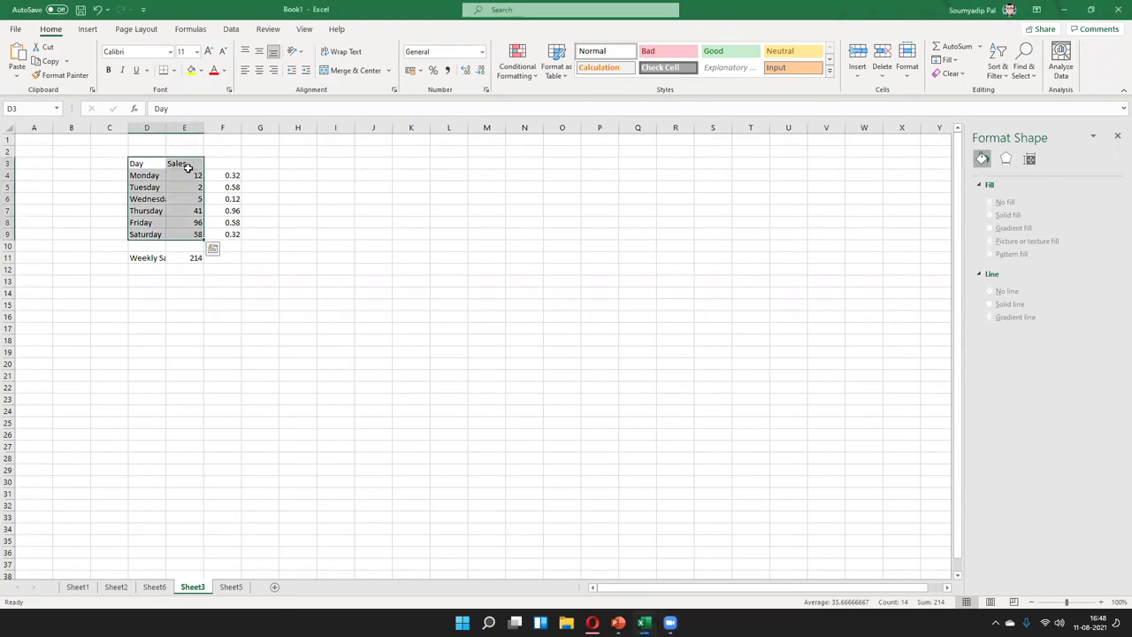
{"action": "left_click", "coordinate": [183, 163]}
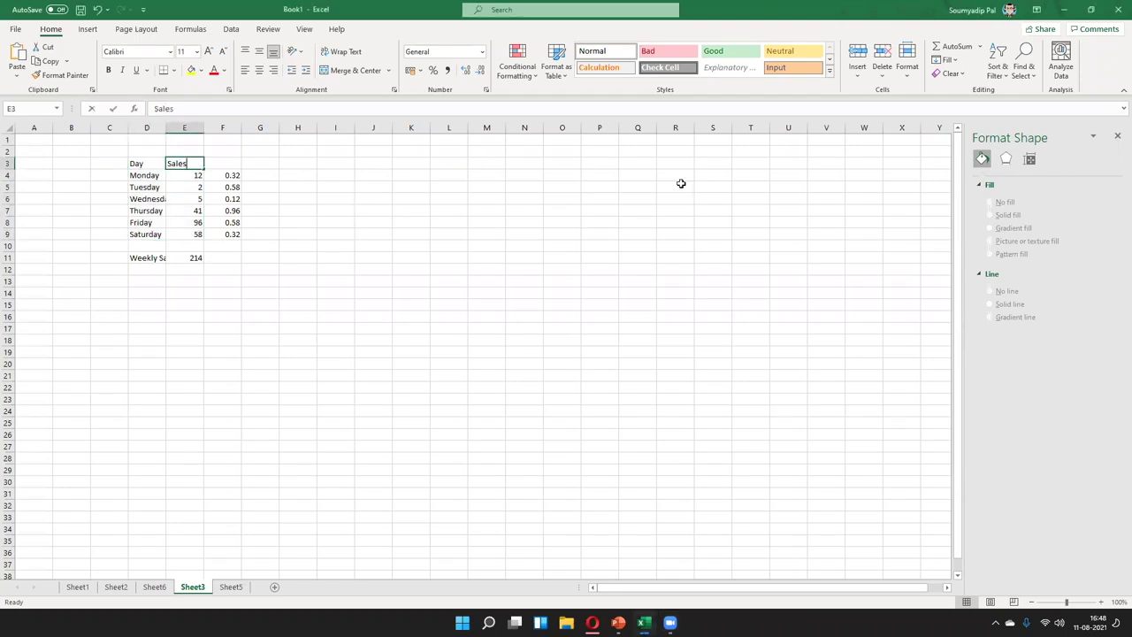
{"action": "type", "text": "Pre"}
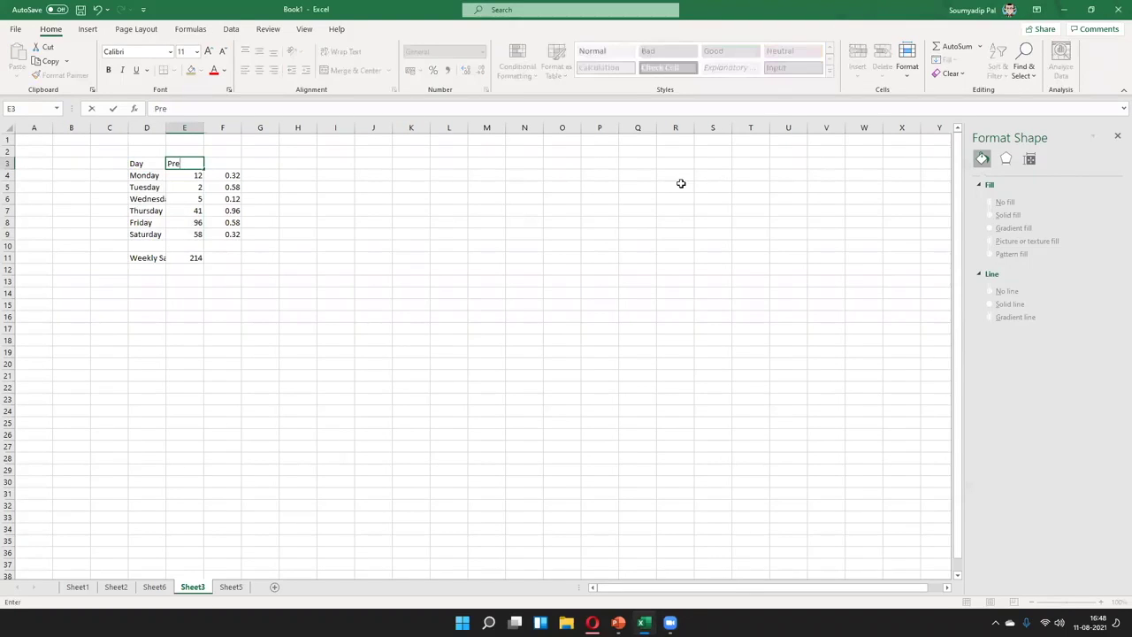
{"action": "key", "text": "Tab"}
{"action": "type", "text": "Post"}
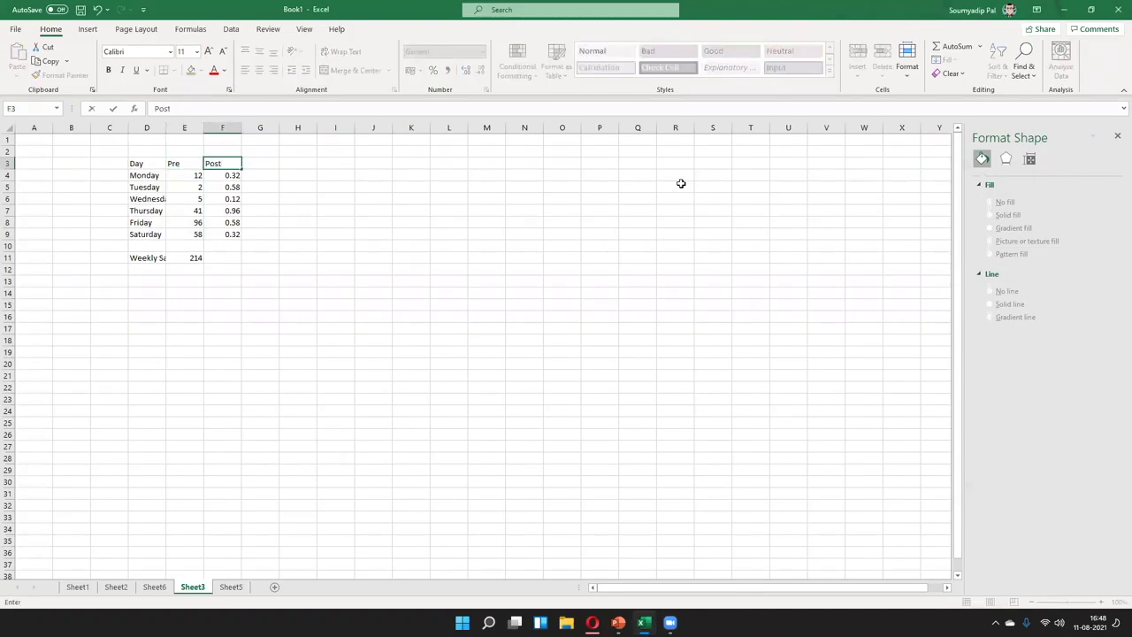
{"action": "key", "text": "Return"}
- Insert a 2-D Clustered Column chart of the Day, Pre and Post data in D3:F9
{"action": "left_click_drag", "start_coordinate": [137, 165], "coordinate": [231, 234]}
{"action": "left_click", "coordinate": [88, 29]}
{"action": "left_click", "coordinate": [526, 46]}
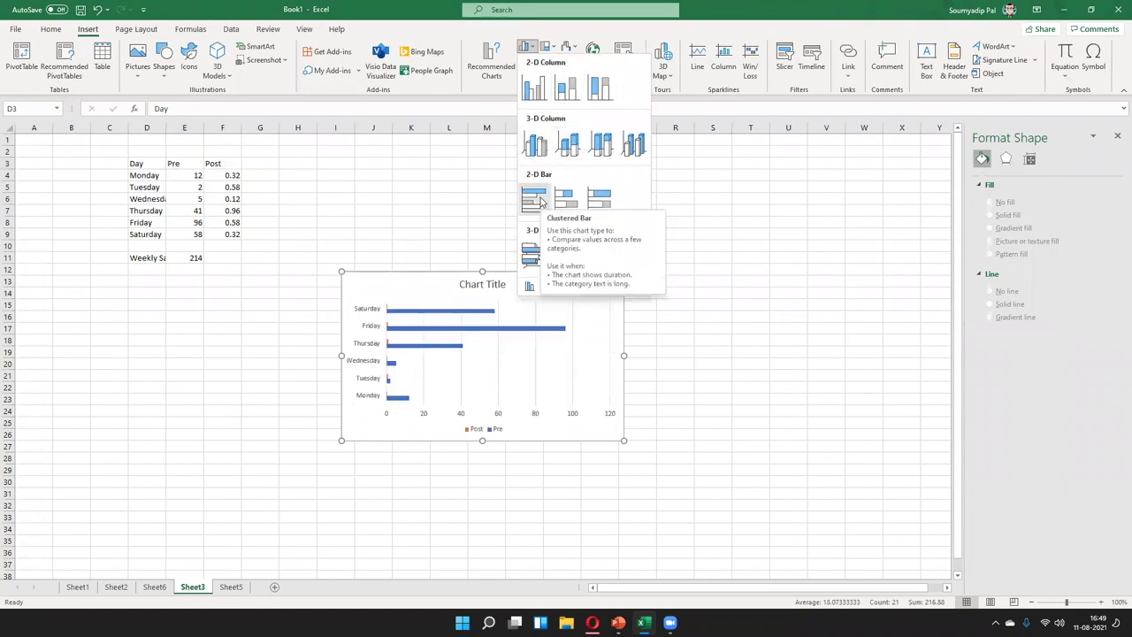
{"action": "left_click", "coordinate": [536, 95]}
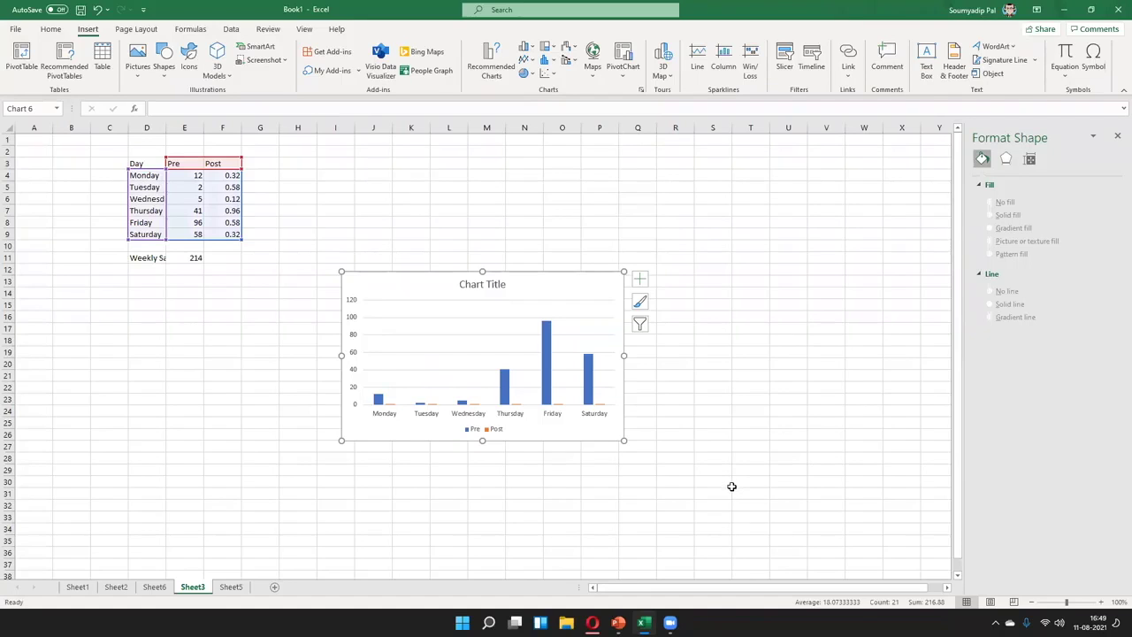
- Set the Pre values to 33 for Tuesday and 15 for Wednesday
{"action": "left_click", "coordinate": [200, 187]}
{"action": "type", "text": "33"}
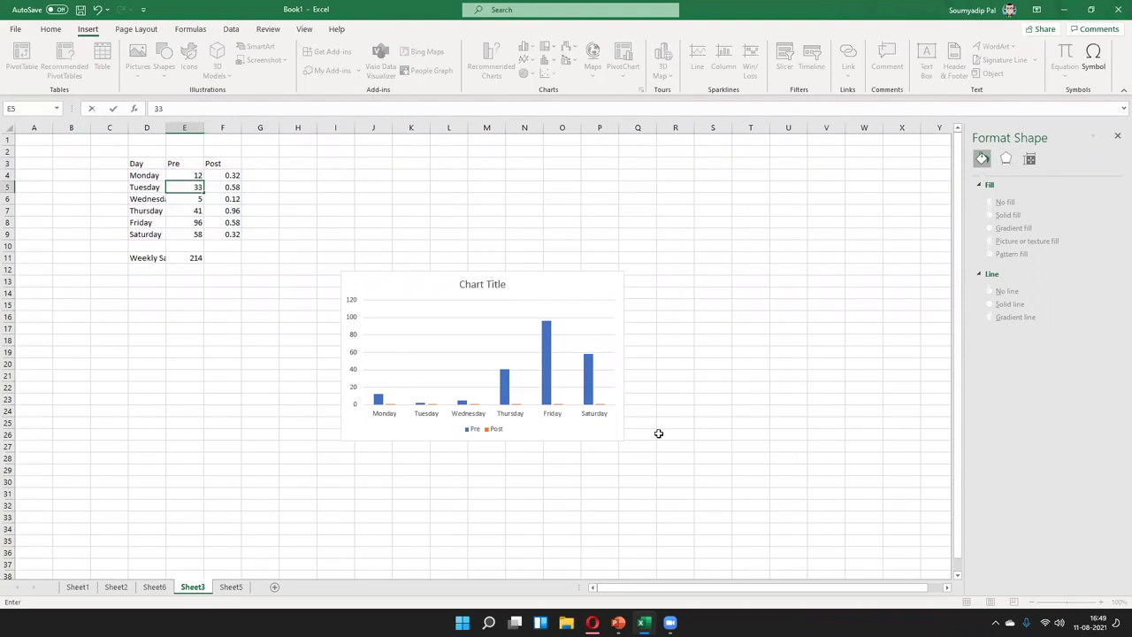
{"action": "key", "text": "Return"}
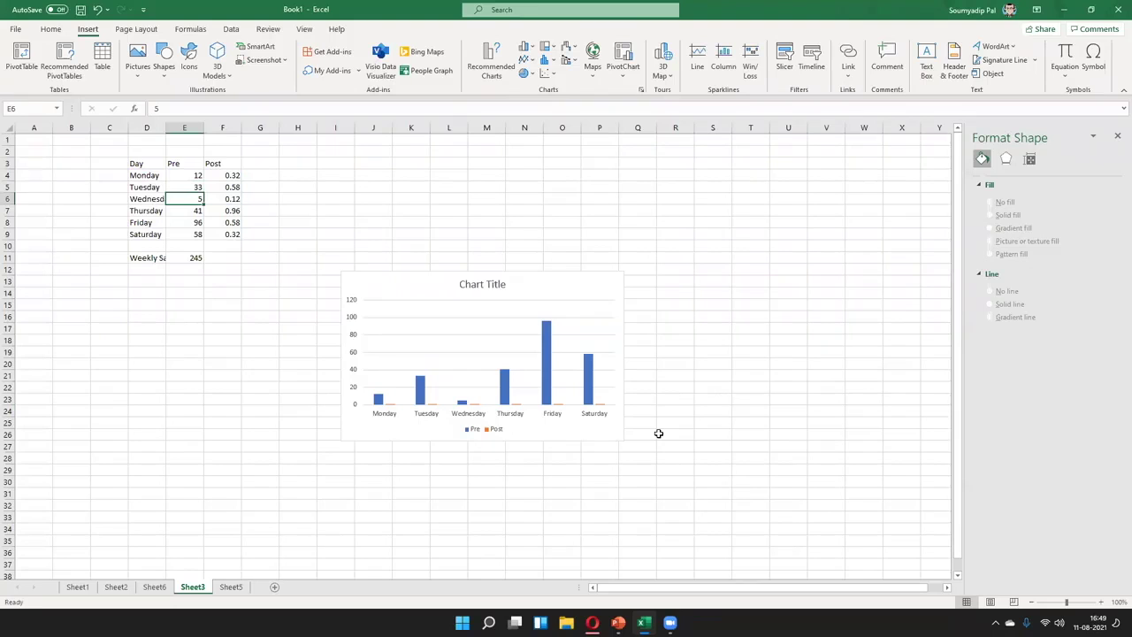
{"action": "type", "text": "15"}
{"action": "key", "text": "Return"}
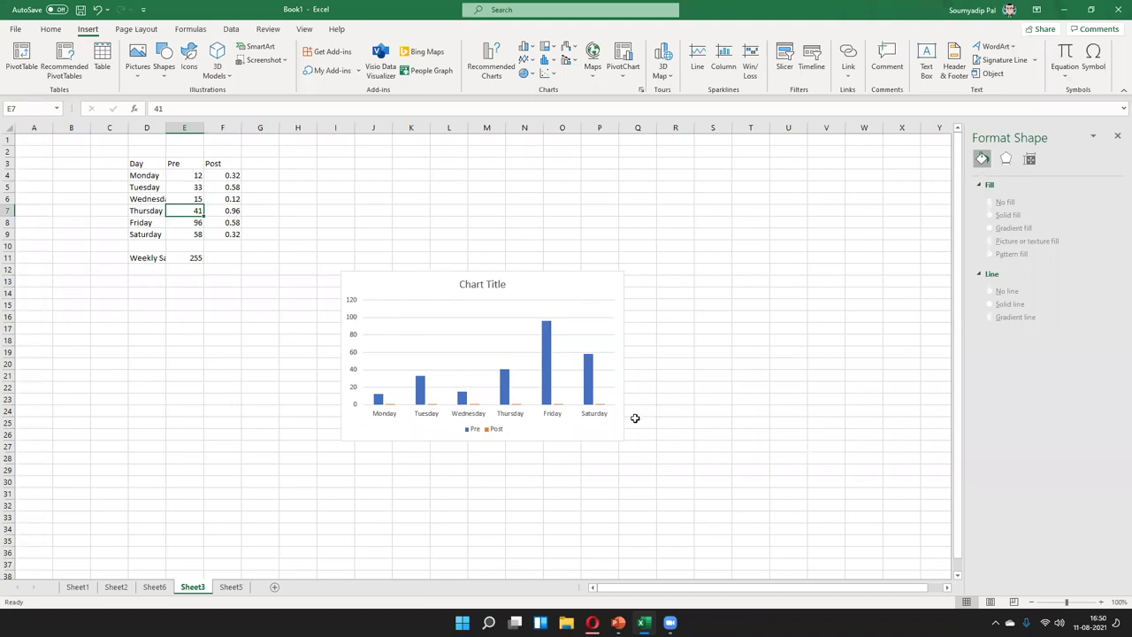
{"action": "left_click", "coordinate": [375, 283]}
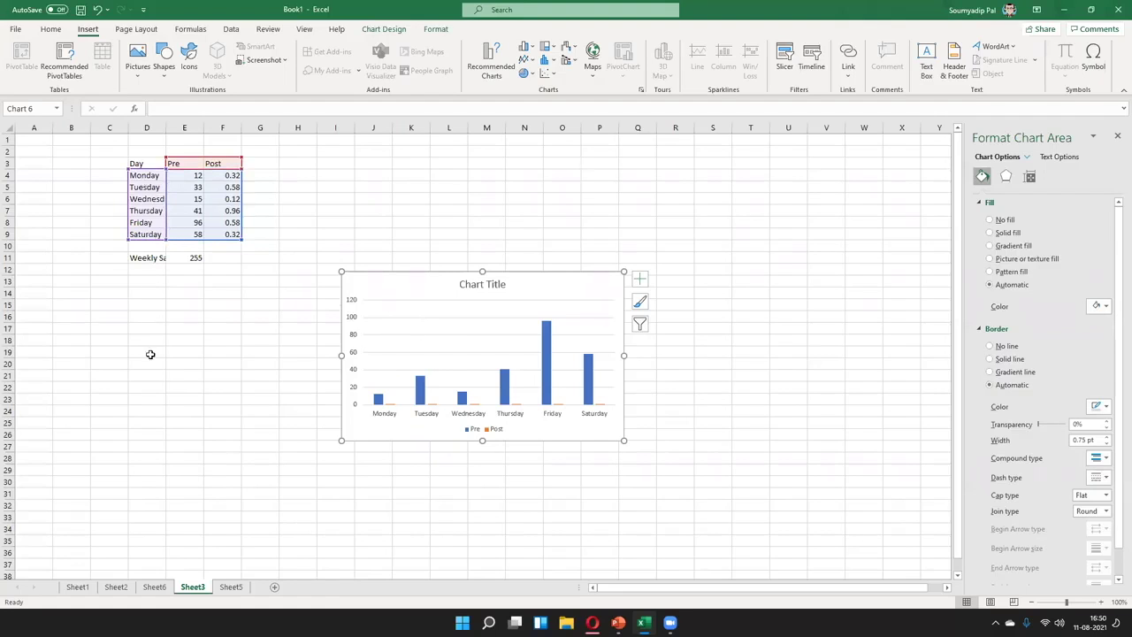
{"action": "left_click_drag", "start_coordinate": [134, 175], "coordinate": [147, 434]}
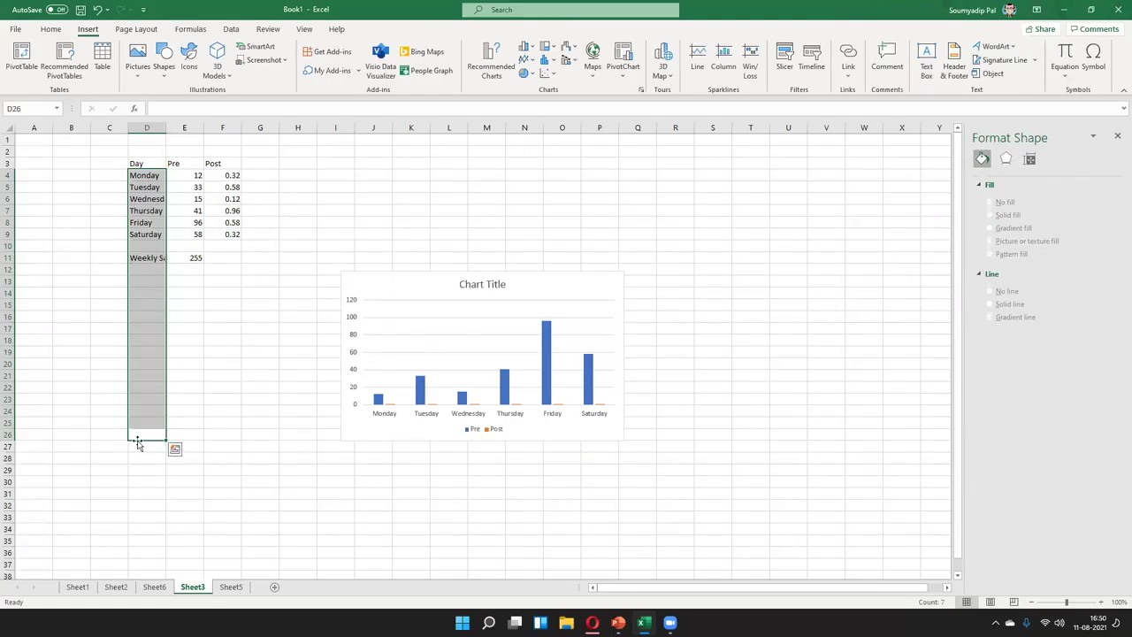
{"action": "left_click", "coordinate": [490, 309]}
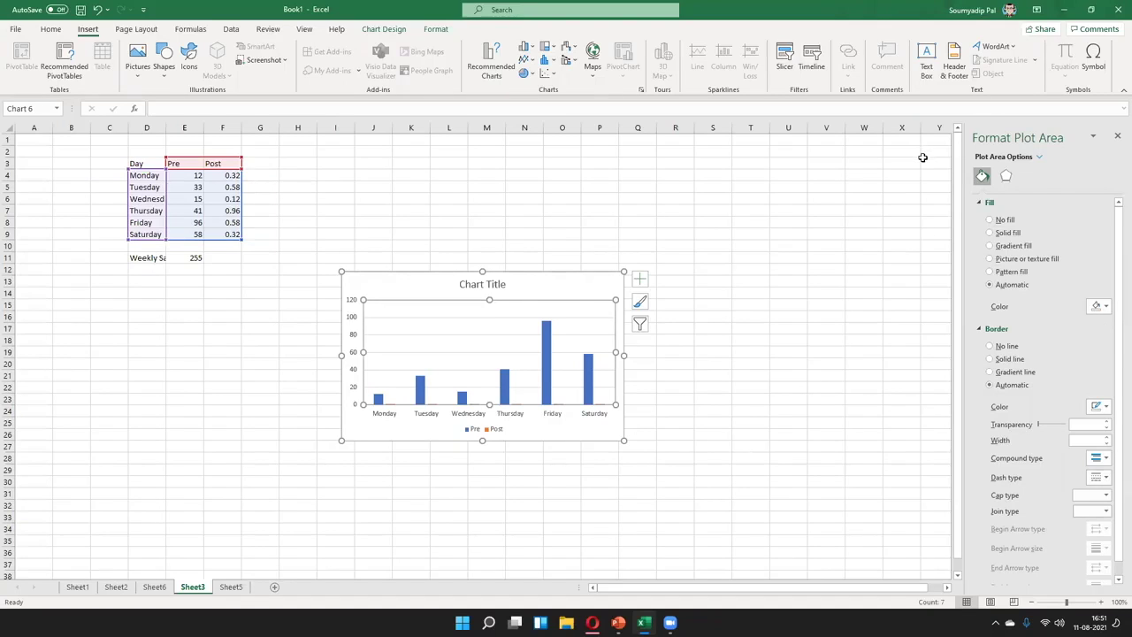
- Try a minimum bound of 30 on the chart's vertical axis and undo the change
{"action": "left_click", "coordinate": [352, 373]}
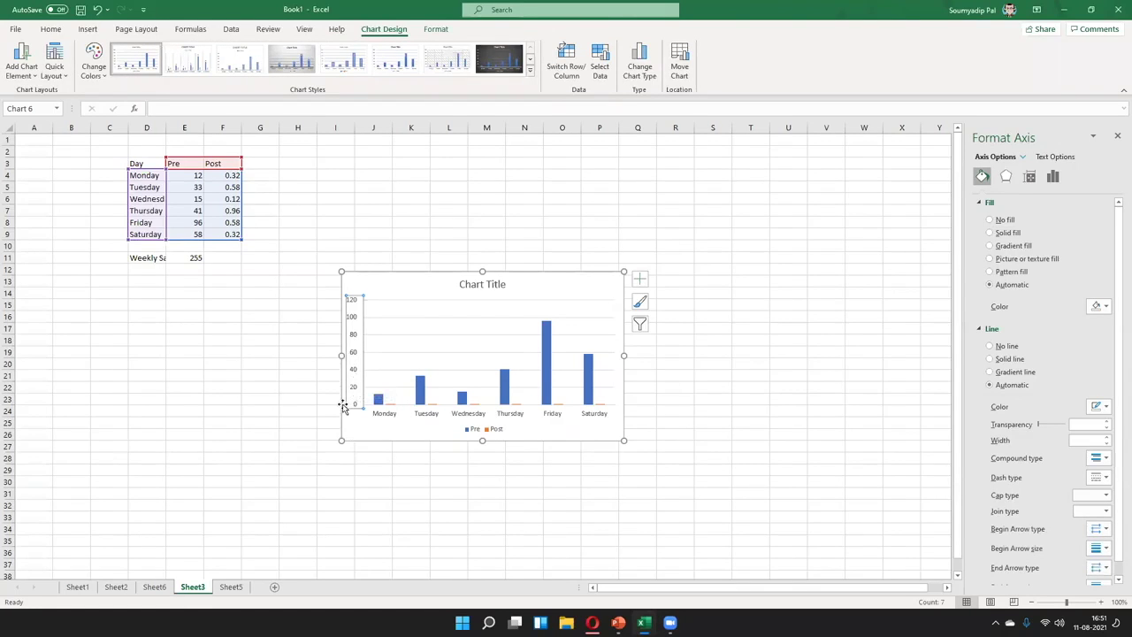
{"action": "left_click", "coordinate": [1054, 176]}
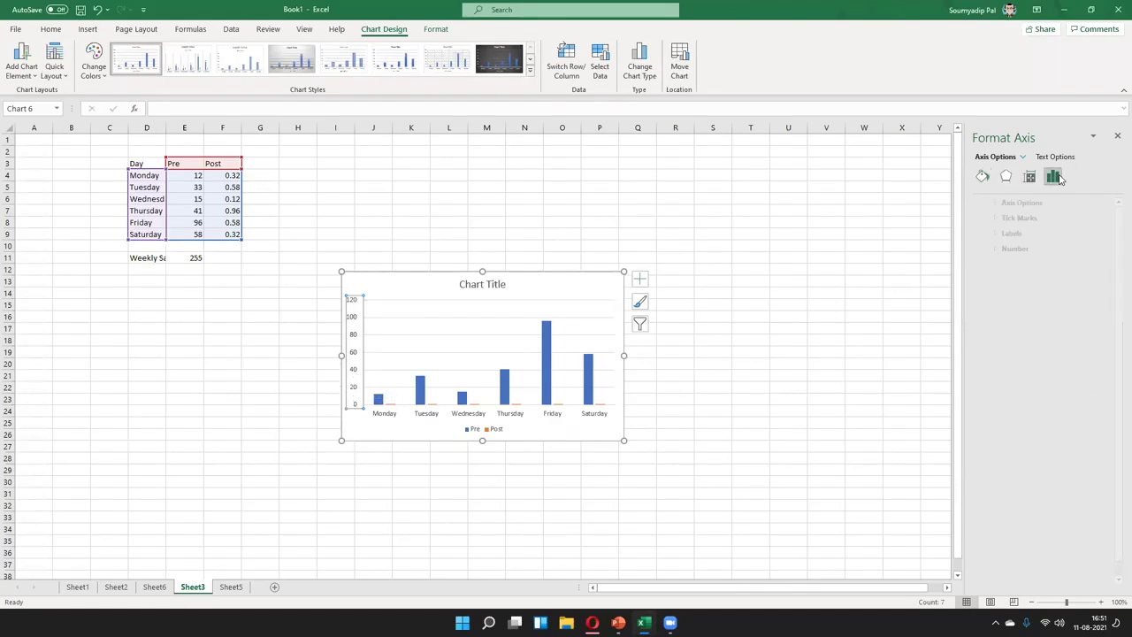
{"action": "left_click", "coordinate": [1006, 202]}
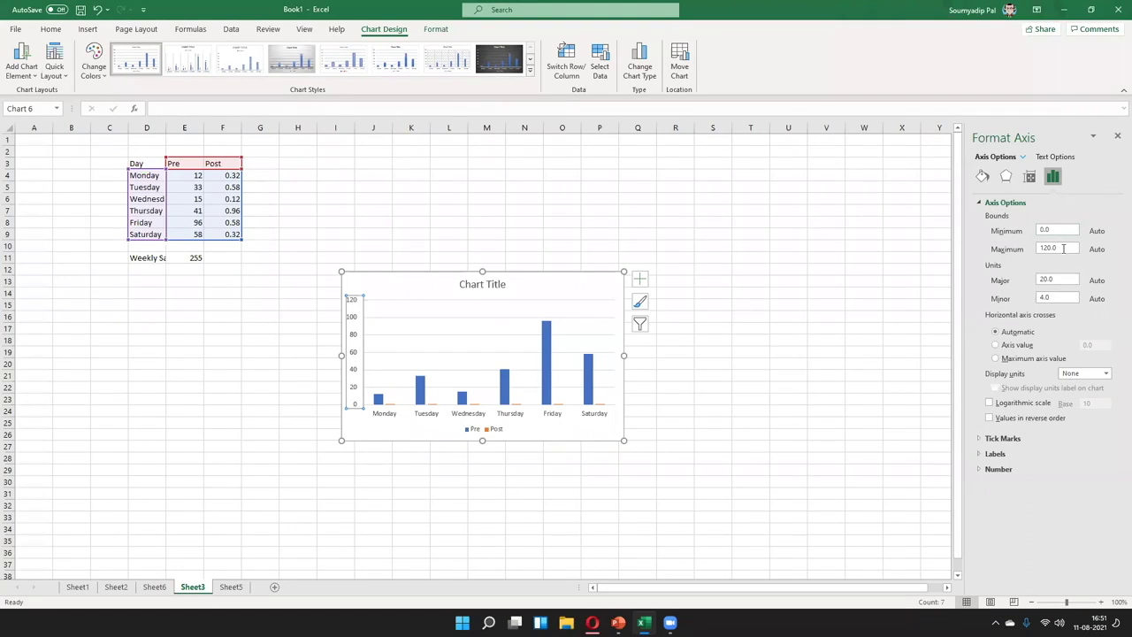
{"action": "left_click", "coordinate": [1064, 232]}
{"action": "key", "text": "BackSpace"}
{"action": "key", "text": "BackSpace"}
{"action": "type", "text": "30"}
{"action": "key", "text": "Return"}
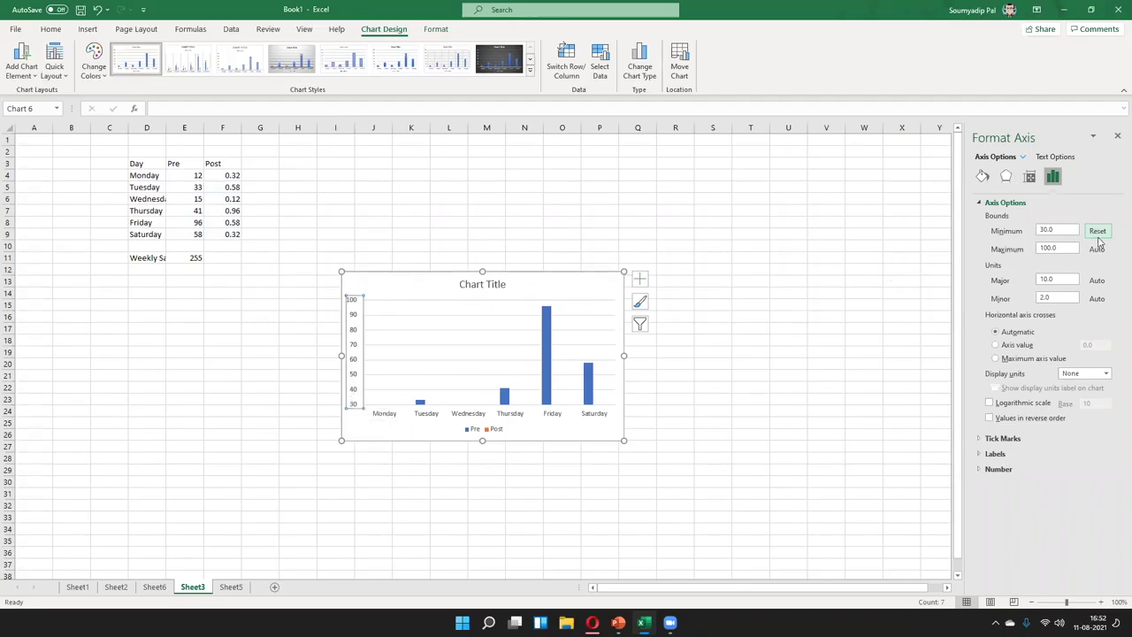
{"action": "key", "text": "ctrl+z"}
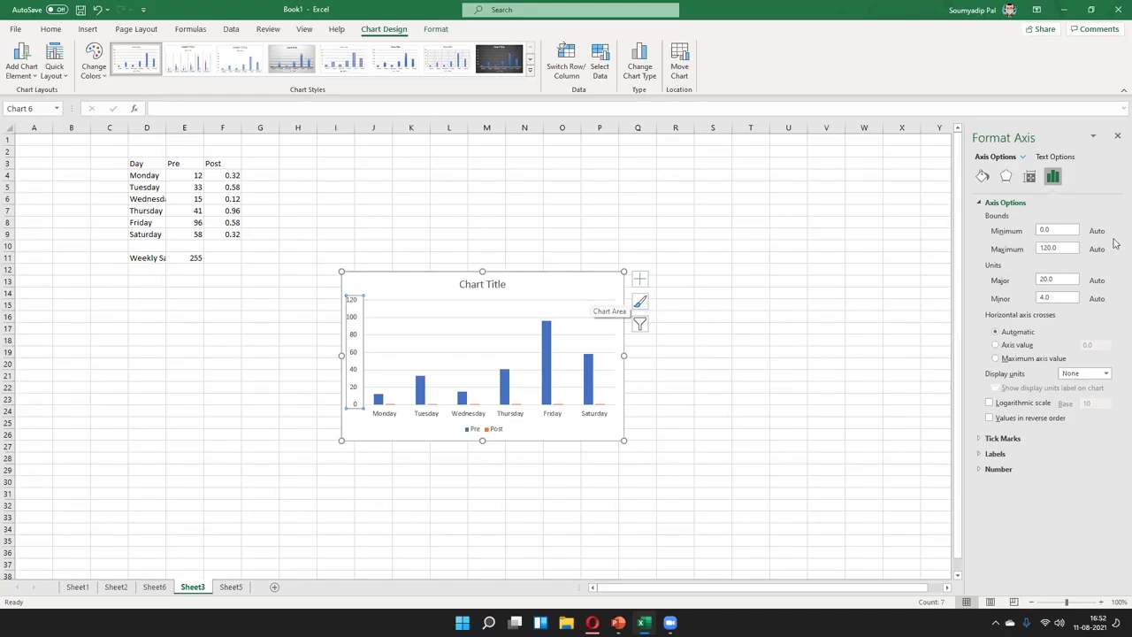
- Try a major unit of 50 on the vertical axis and reset it to automatic
{"action": "left_click", "coordinate": [1045, 279]}
{"action": "type", "text": "5"}
{"action": "key", "text": "Return"}
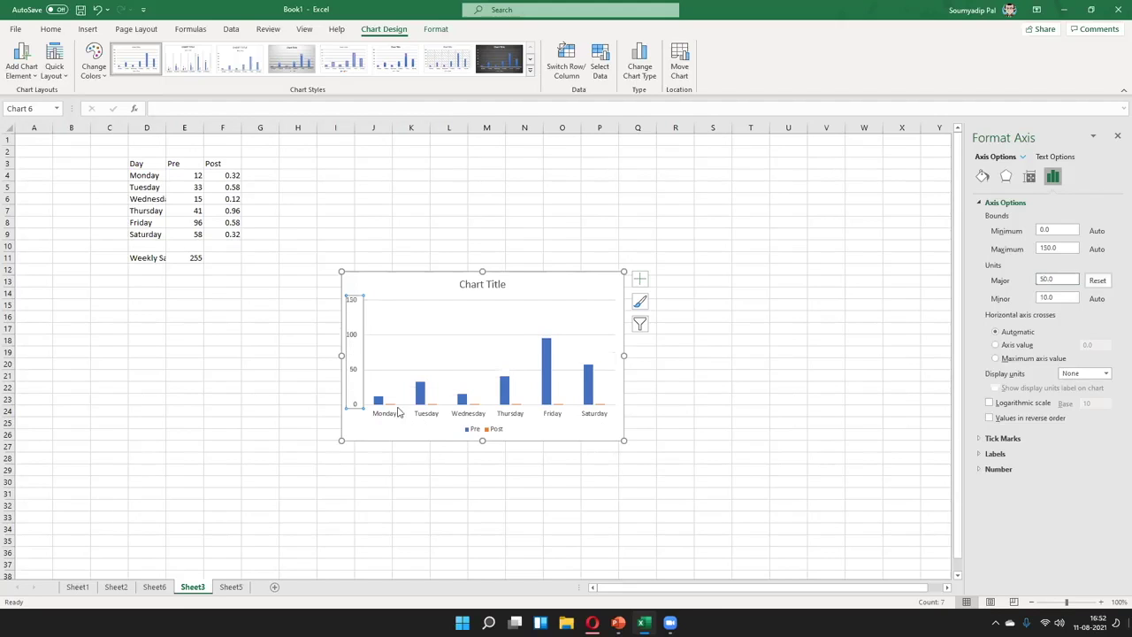
{"action": "left_click", "coordinate": [1098, 281]}
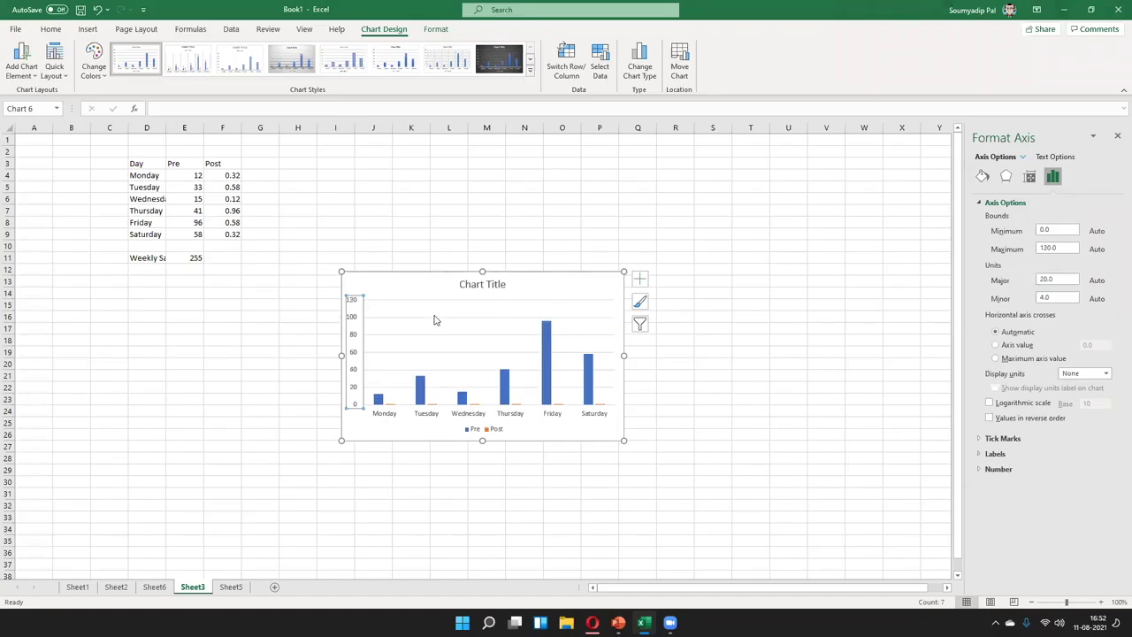
- Delete the chart's major gridlines and close the formatting options
{"action": "left_click", "coordinate": [434, 320]}
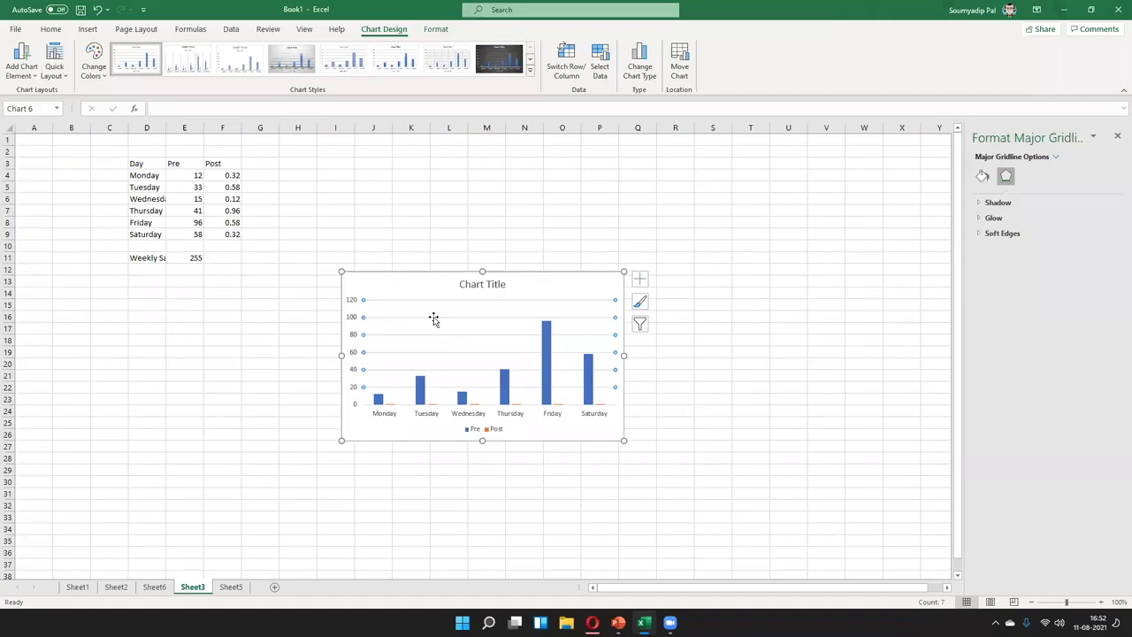
{"action": "key", "text": "Delete"}
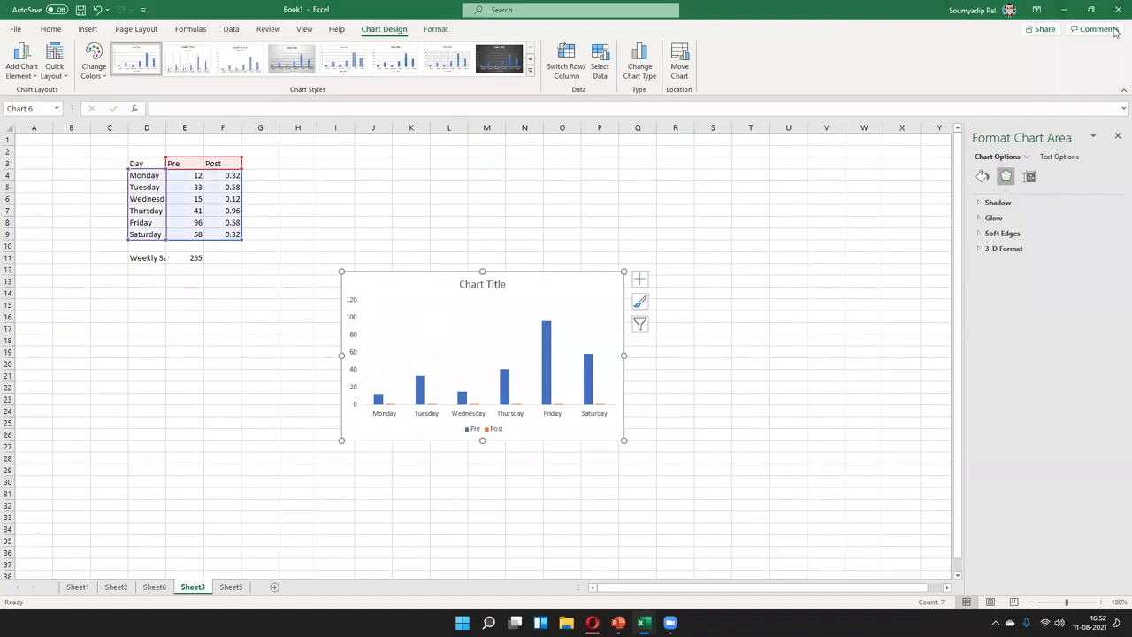
{"action": "left_click", "coordinate": [1118, 137]}
{"action": "left_click", "coordinate": [774, 448]}
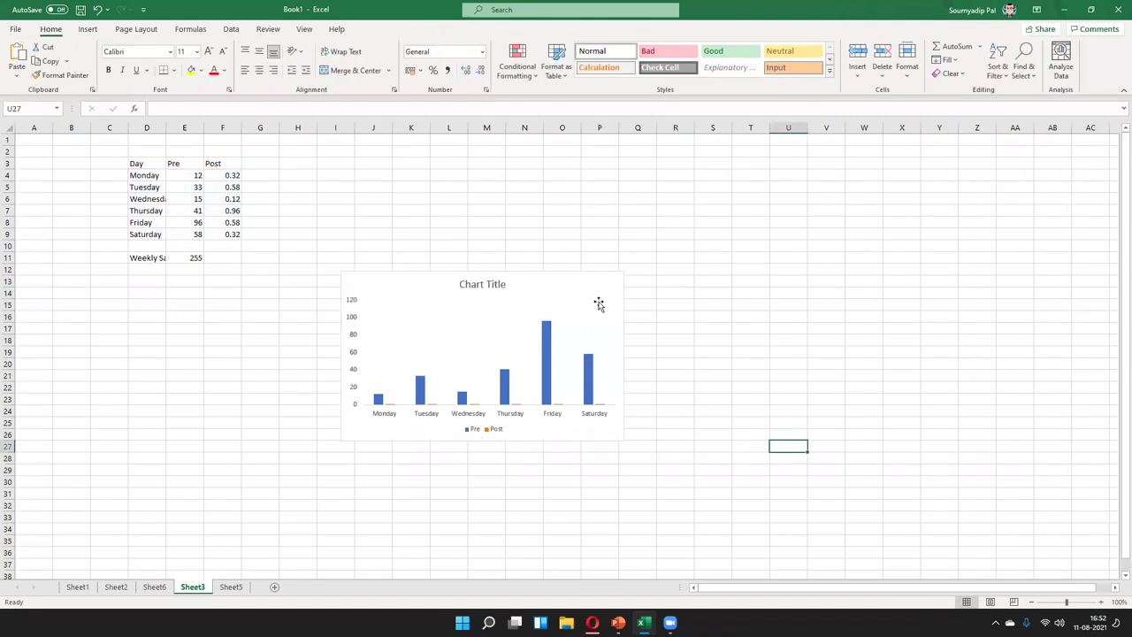
- Add data labels to the Pre series columns in the chart
{"action": "left_click", "coordinate": [546, 346]}
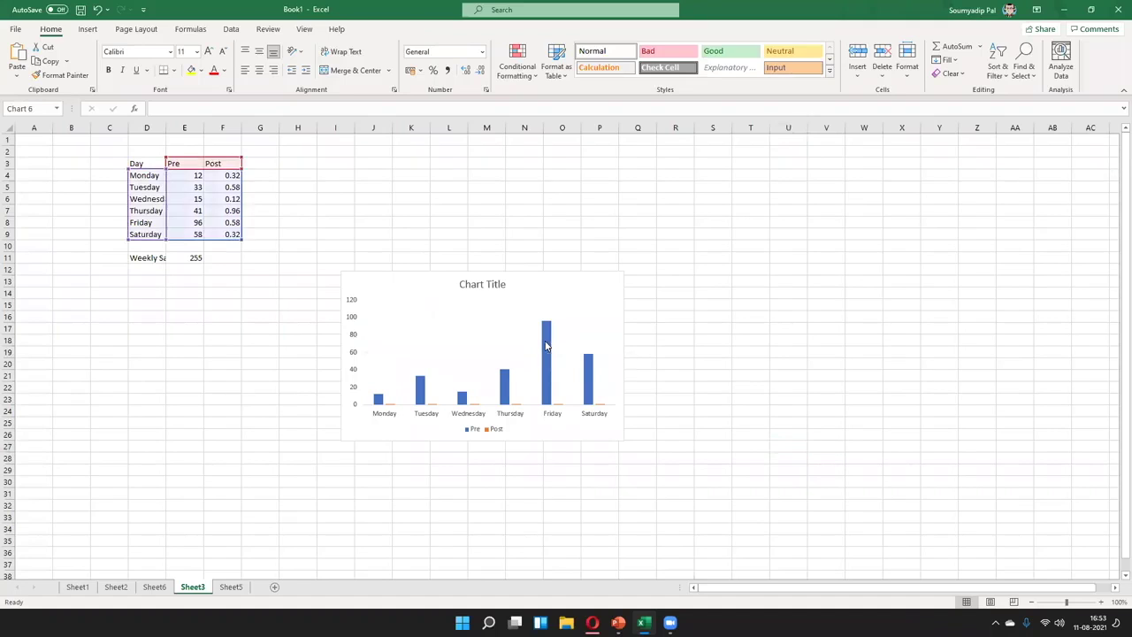
{"action": "right_click", "coordinate": [547, 346]}
{"action": "left_click", "coordinate": [638, 437]}
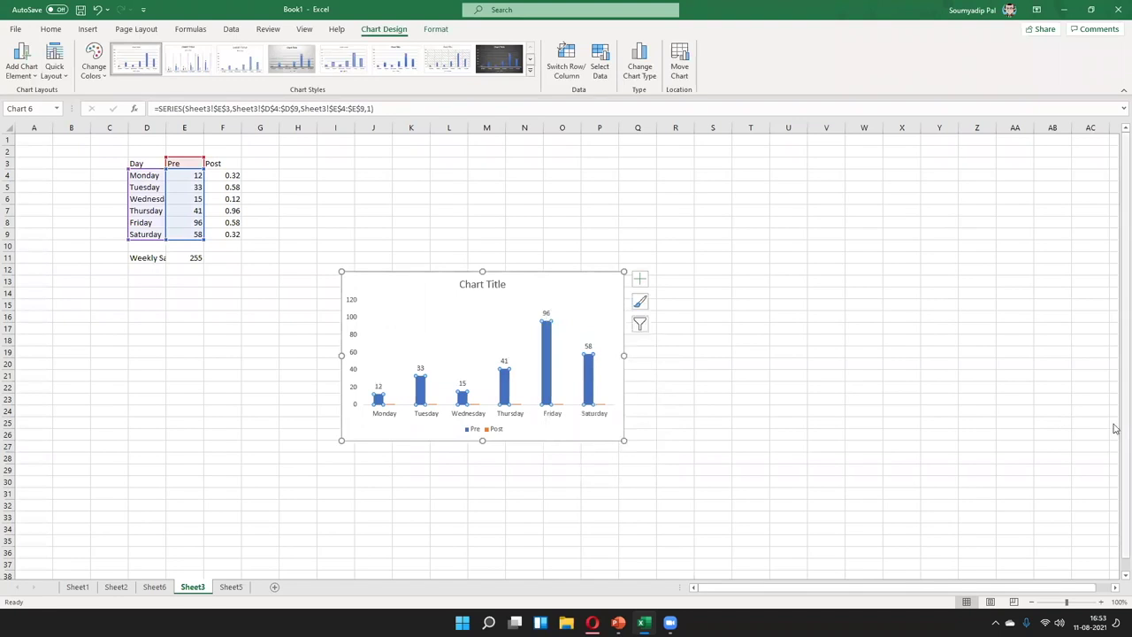
{"action": "left_click", "coordinate": [1040, 409]}
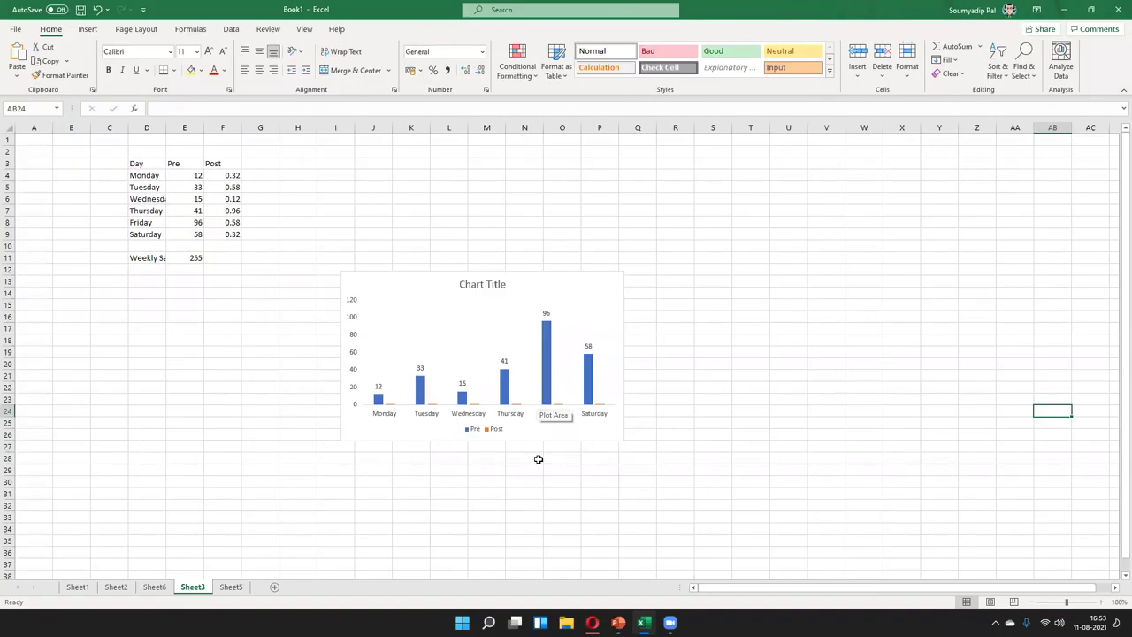
- Move and enlarge the column chart so it spans about columns K to W and rows 4 to 27
{"action": "left_click", "coordinate": [622, 439]}
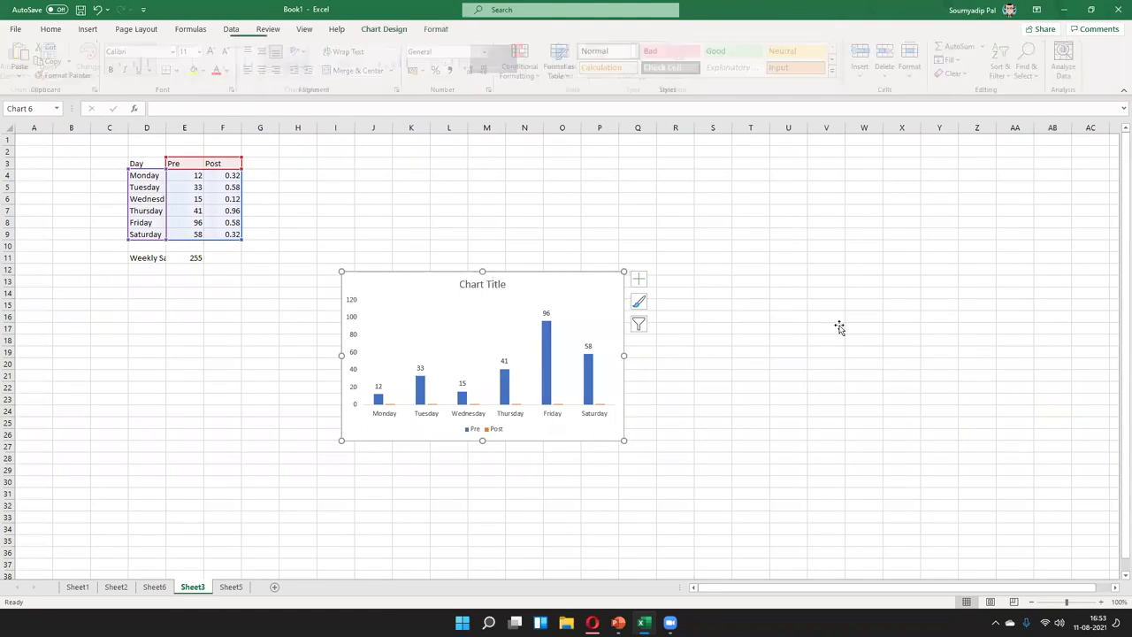
{"action": "left_click_drag", "start_coordinate": [450, 482], "coordinate": [464, 409]}
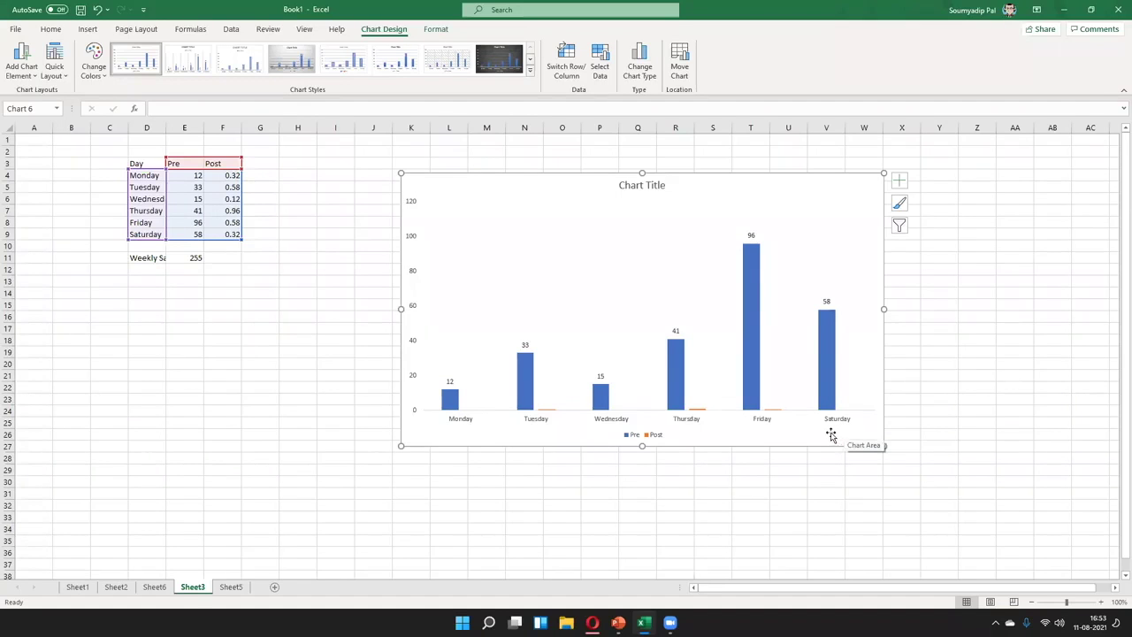
- Inspect the chart's category axis, plot area and Pre series, and display the chart area's size and properties options
{"action": "left_click", "coordinate": [545, 413]}
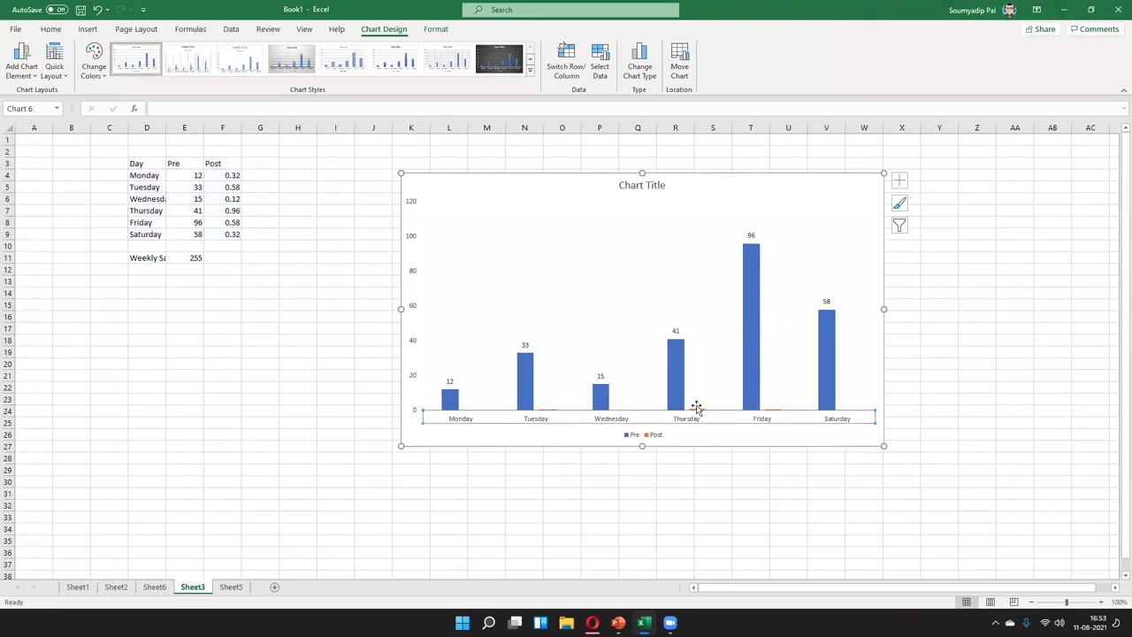
{"action": "left_click", "coordinate": [825, 428]}
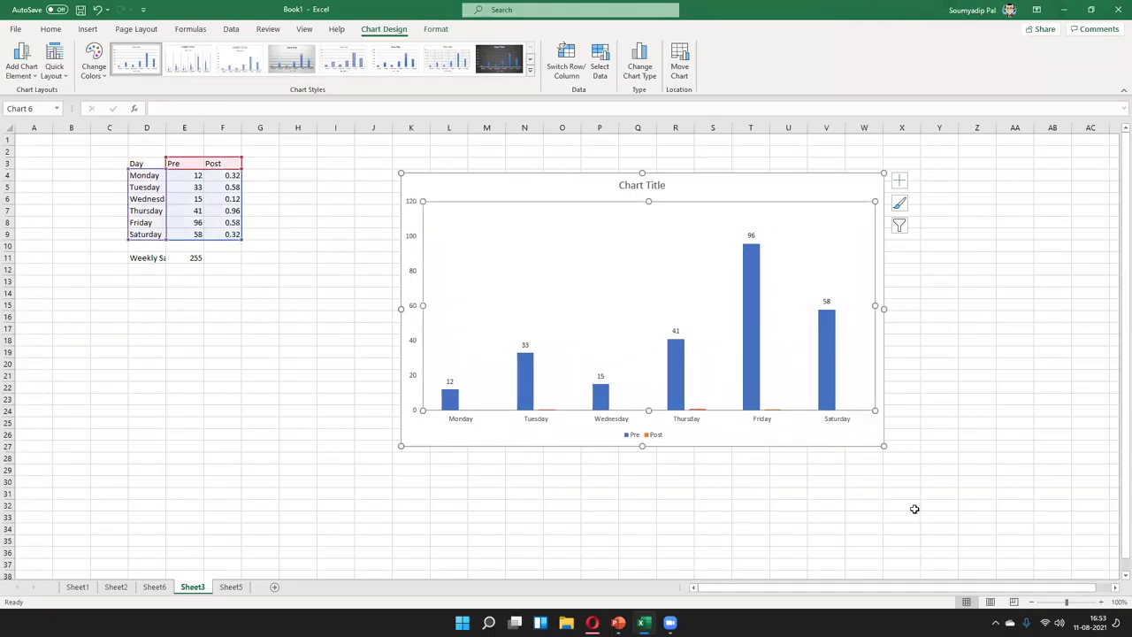
{"action": "key", "text": "Down"}
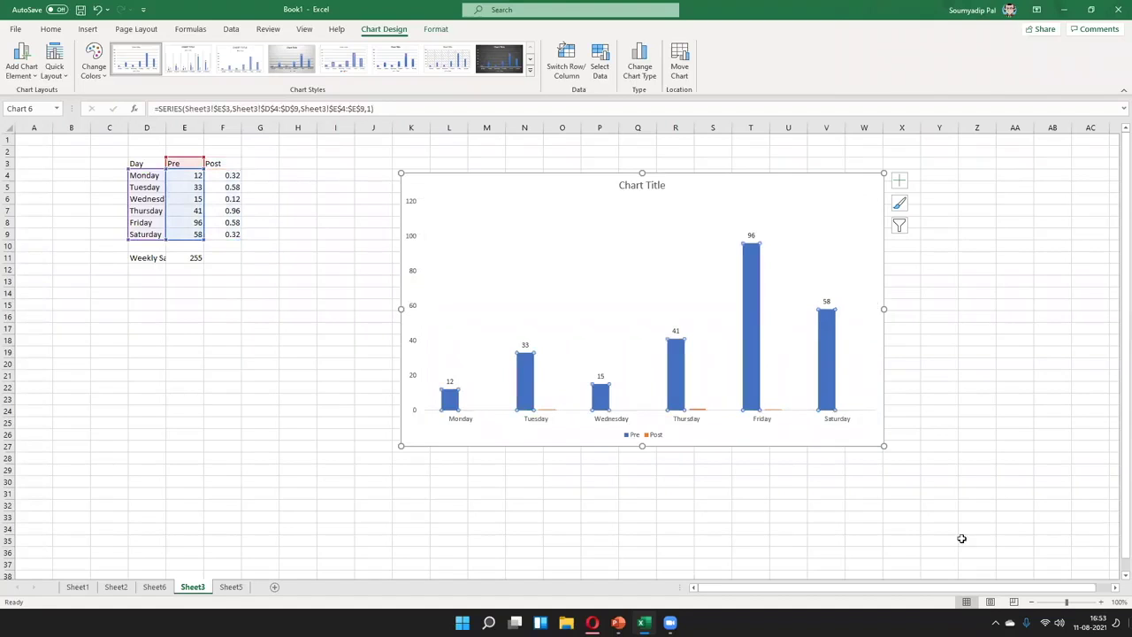
{"action": "left_click", "coordinate": [847, 431]}
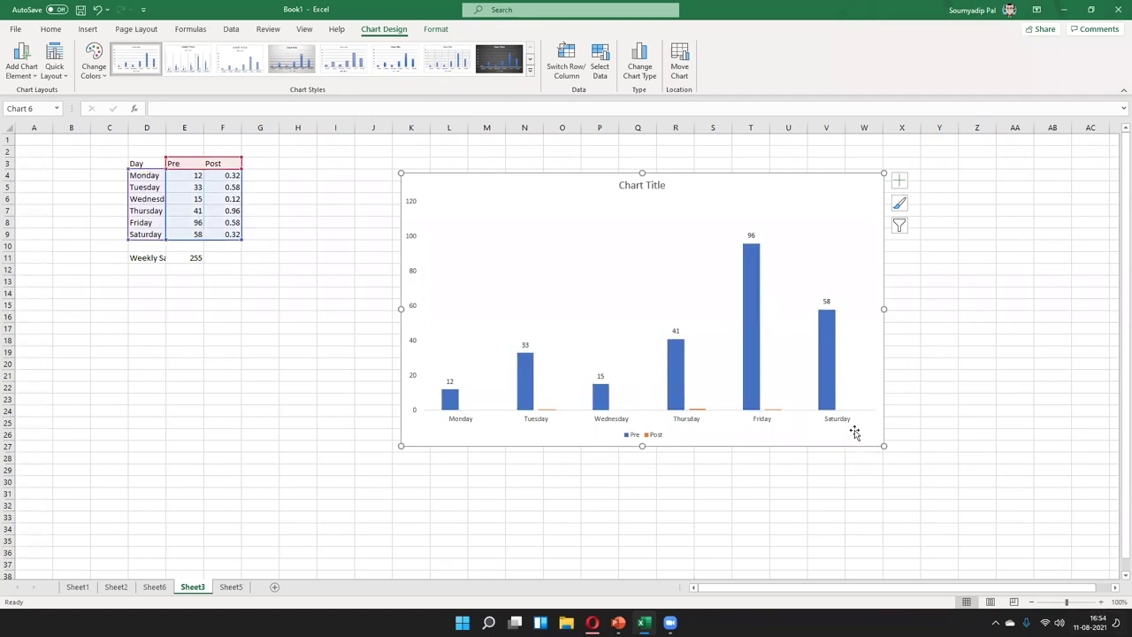
{"action": "double_click", "coordinate": [854, 432]}
{"action": "left_click", "coordinate": [1030, 177]}
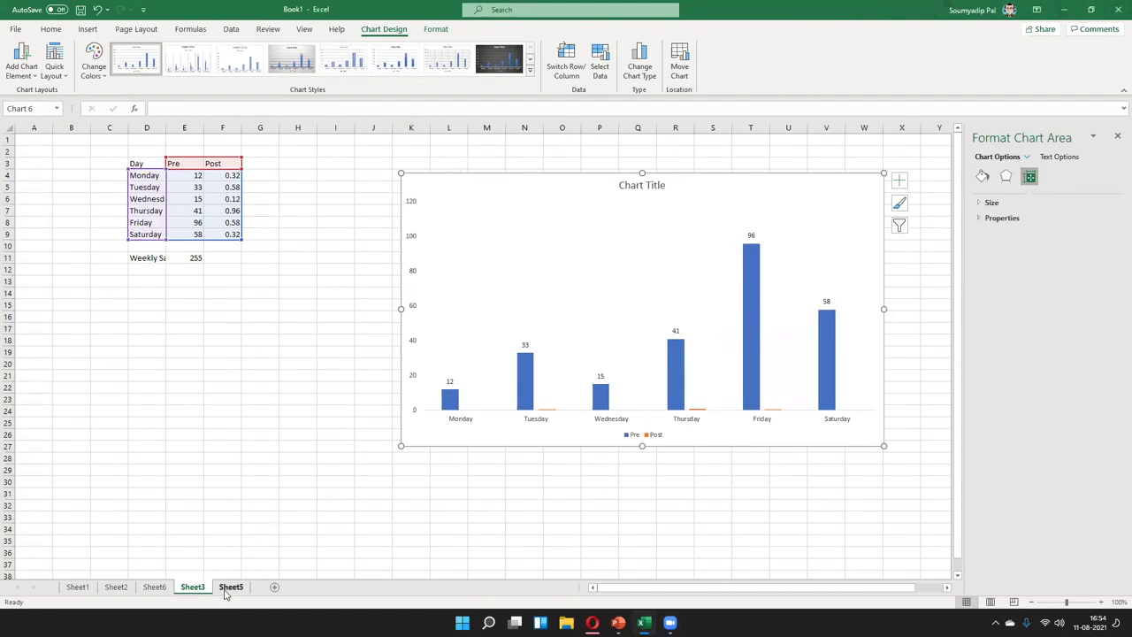
- Paste the column chart as a picture at H6 on Sheet5 and return to Sheet3
{"action": "left_click", "coordinate": [284, 201]}
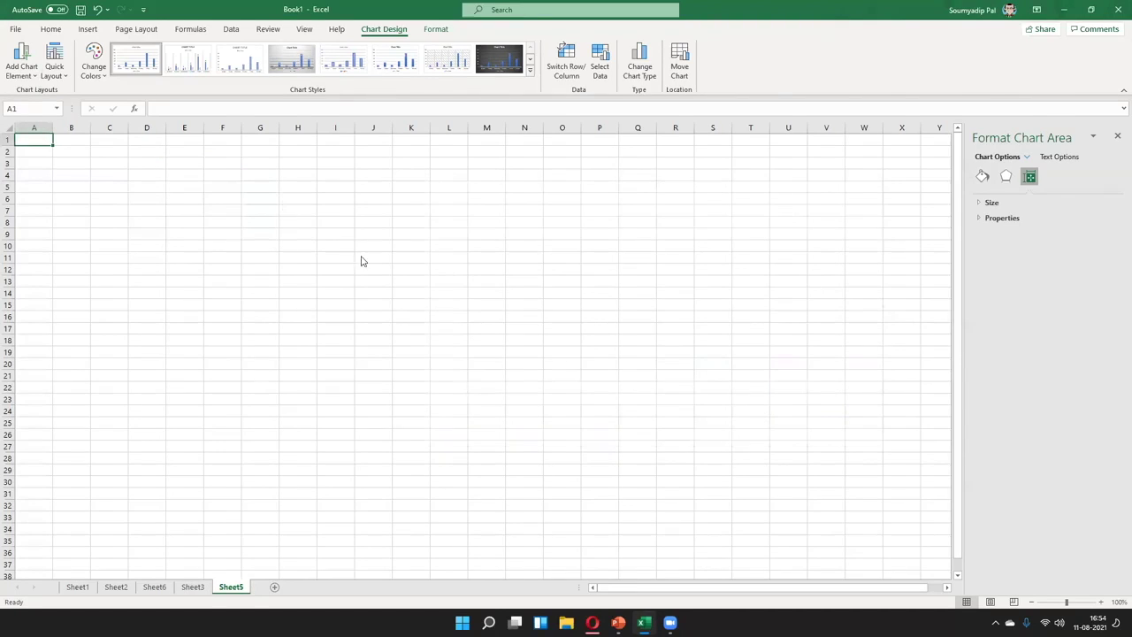
{"action": "key", "text": "ctrl+v"}
{"action": "left_click", "coordinate": [849, 449]}
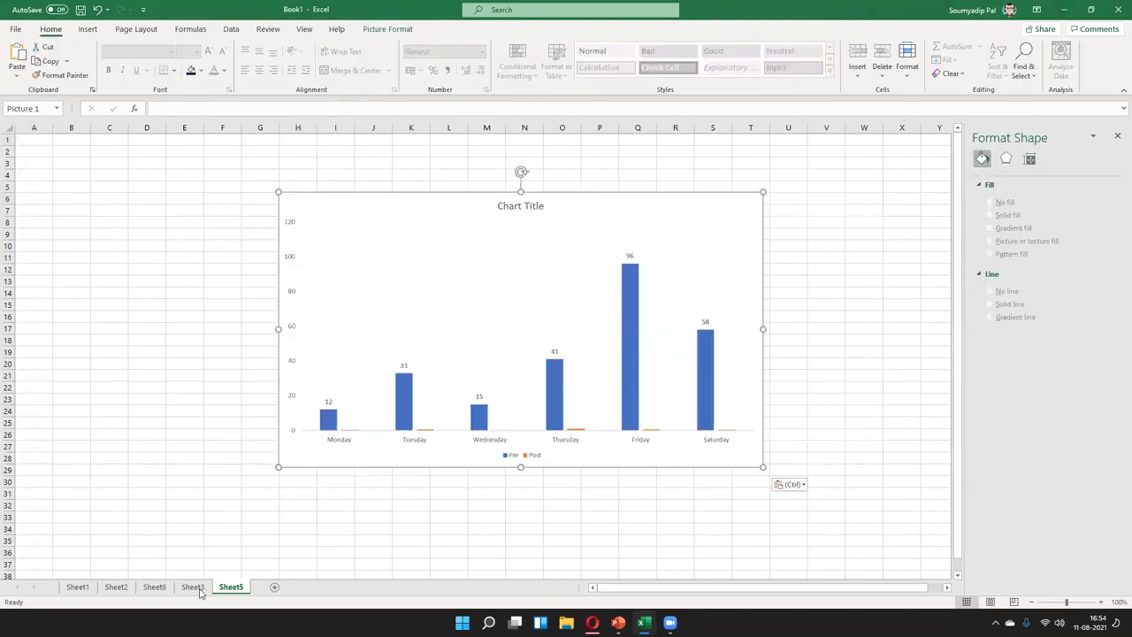
{"action": "left_click", "coordinate": [150, 589]}
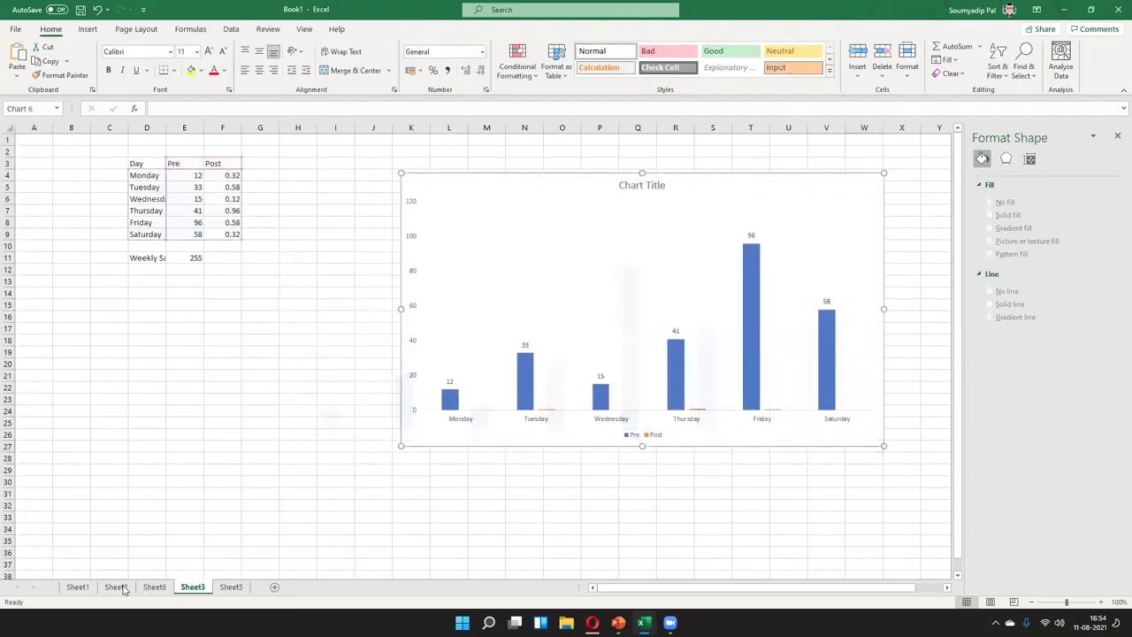
- Copy the stacked column chart from Sheet2 and paste it as a picture at D6 on Sheet5
{"action": "key", "text": "ctrl+Page_Up"}
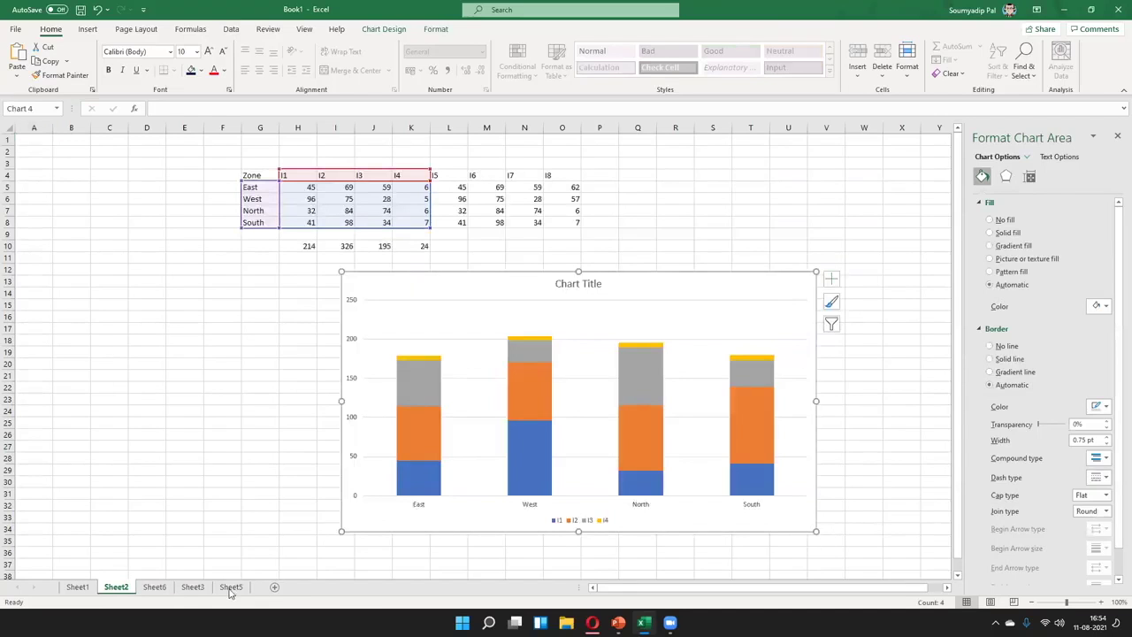
{"action": "key", "text": "ctrl+Page_Down"}
{"action": "key", "text": "ctrl+Page_Down"}
{"action": "key", "text": "ctrl+Page_Down"}
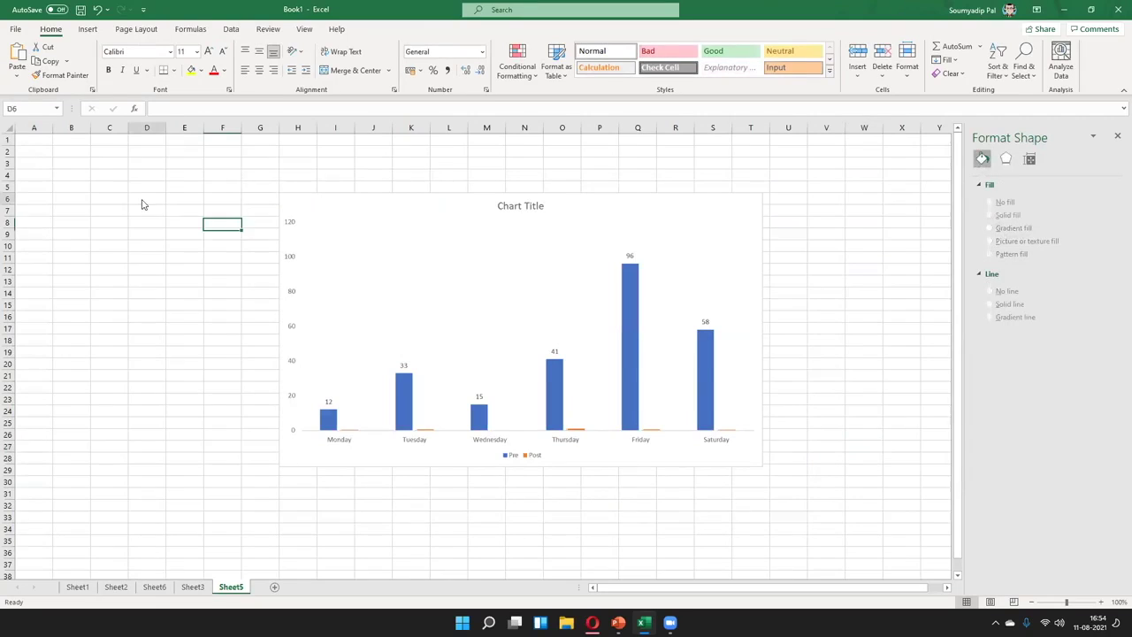
{"action": "right_click", "coordinate": [142, 202]}
{"action": "key", "text": "ctrl+v"}
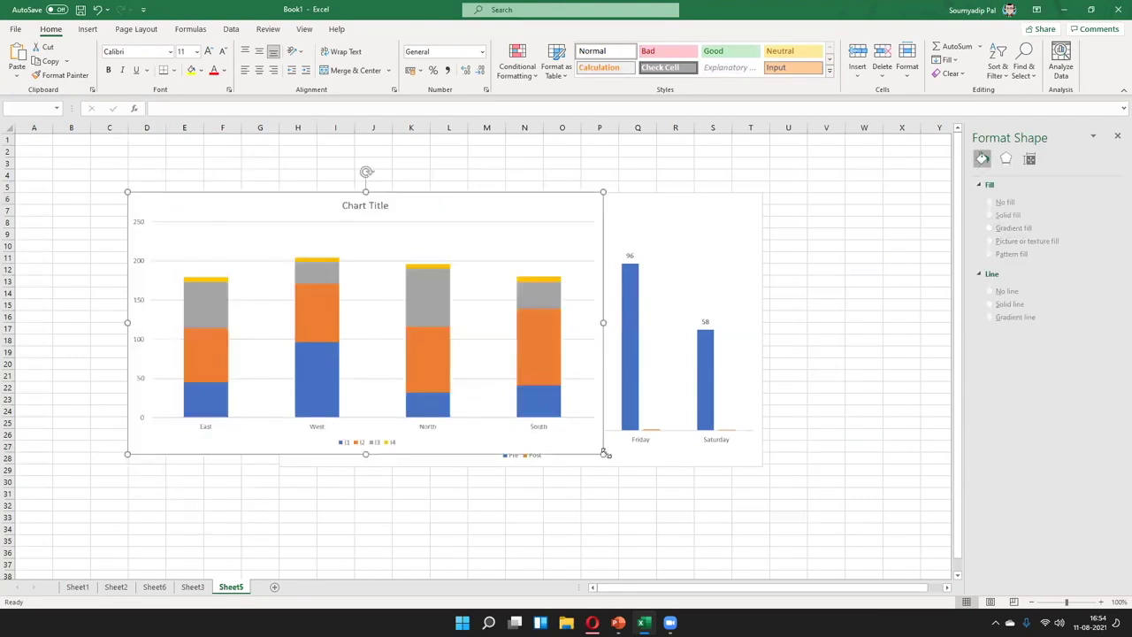
- Shrink the pasted stacked chart picture to about four columns wide and place it over the larger chart picture around rows 10 to 17
{"action": "left_click_drag", "start_coordinate": [600, 453], "coordinate": [450, 281]}
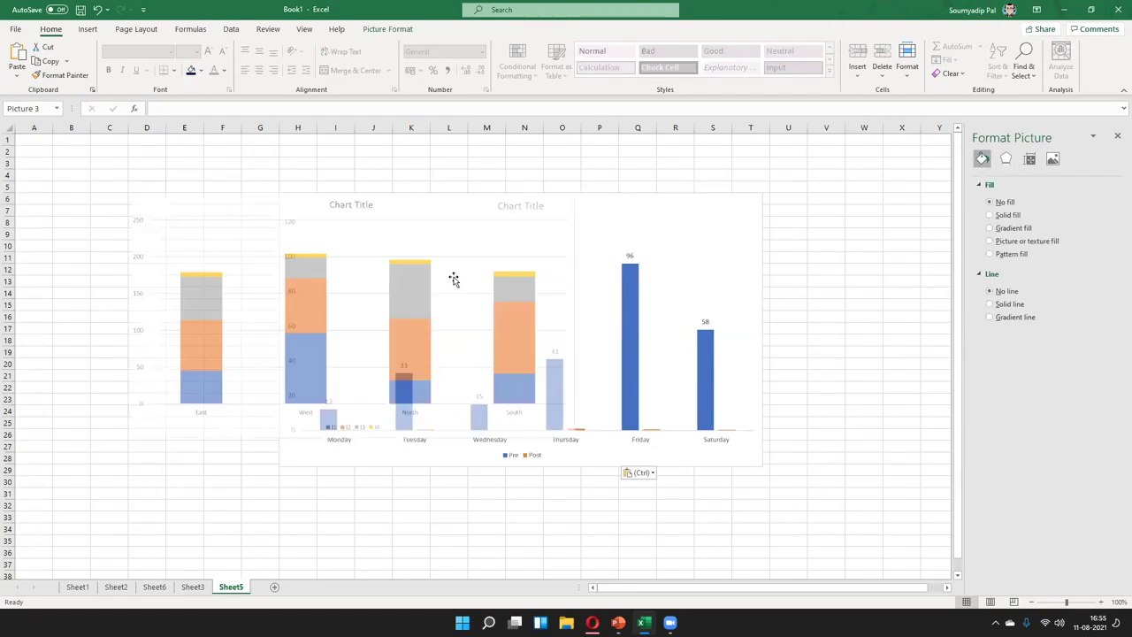
{"action": "left_click", "coordinate": [864, 362]}
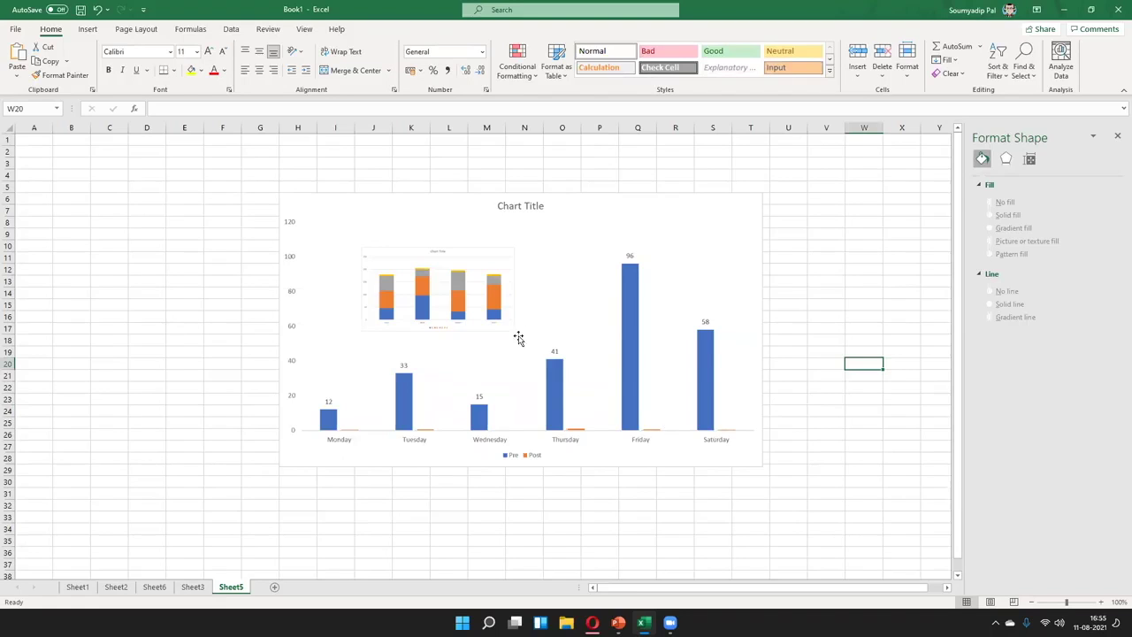
{"action": "left_click", "coordinate": [799, 326]}
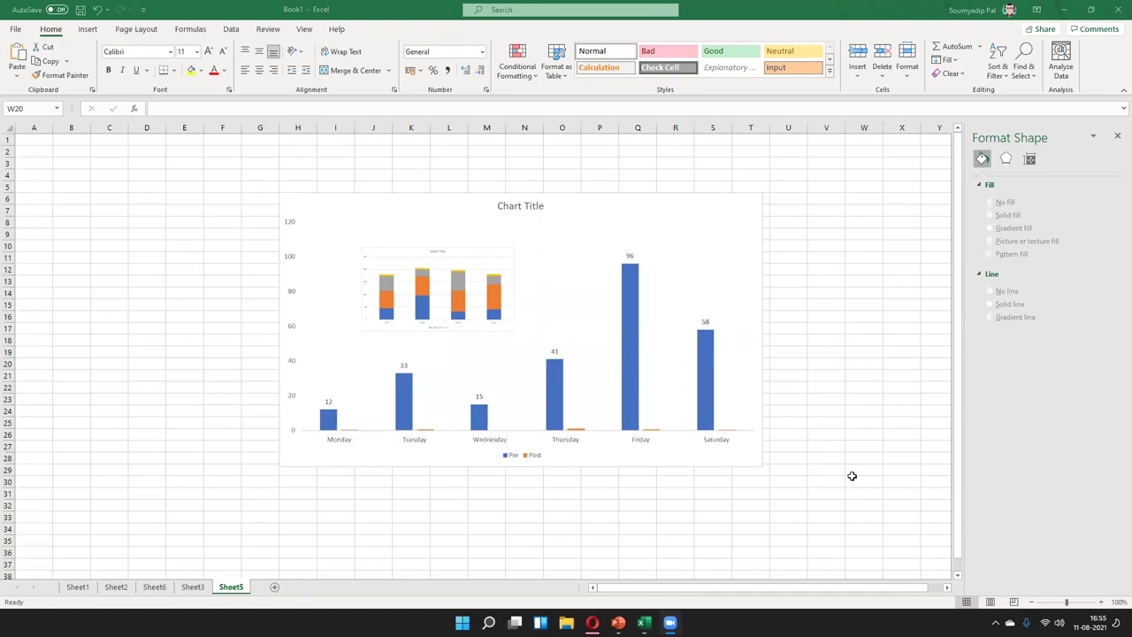
- Check whether individual elements of Sheet5's chart picture can be selected, and compare by selecting the Thursday data label in Sheet3's chart
{"action": "left_click", "coordinate": [555, 354]}
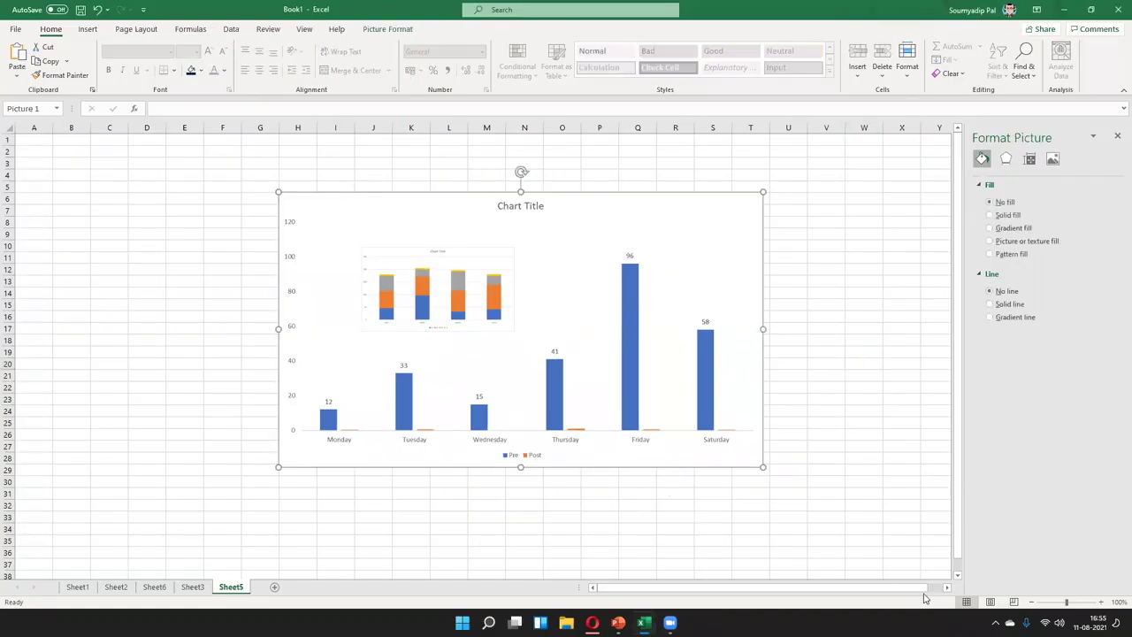
{"action": "left_click", "coordinate": [629, 255]}
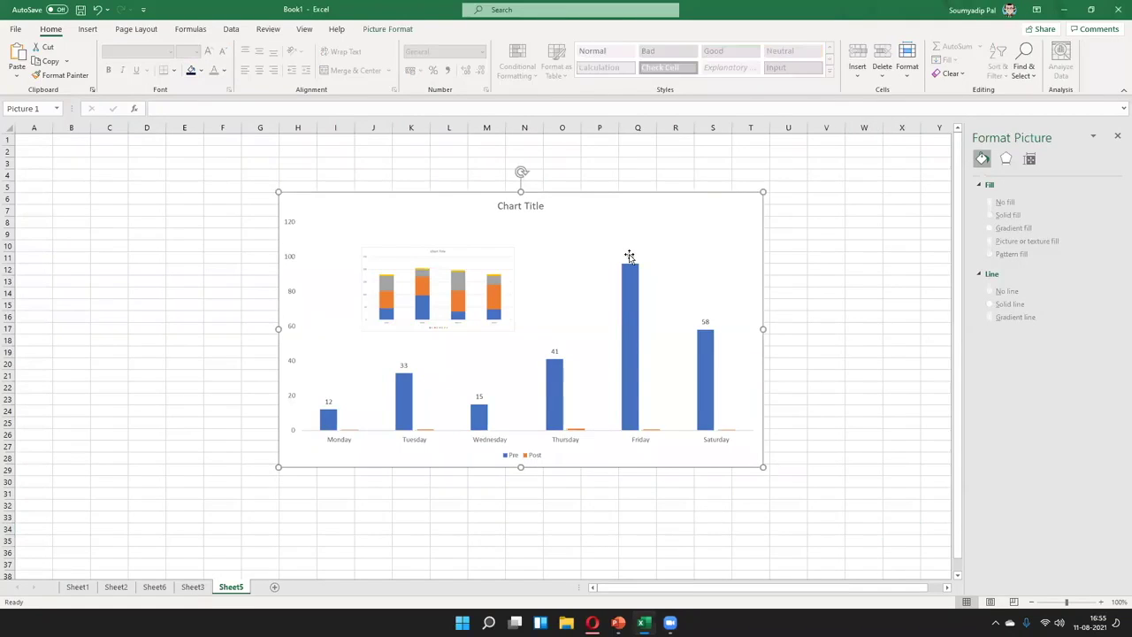
{"action": "left_click", "coordinate": [177, 590]}
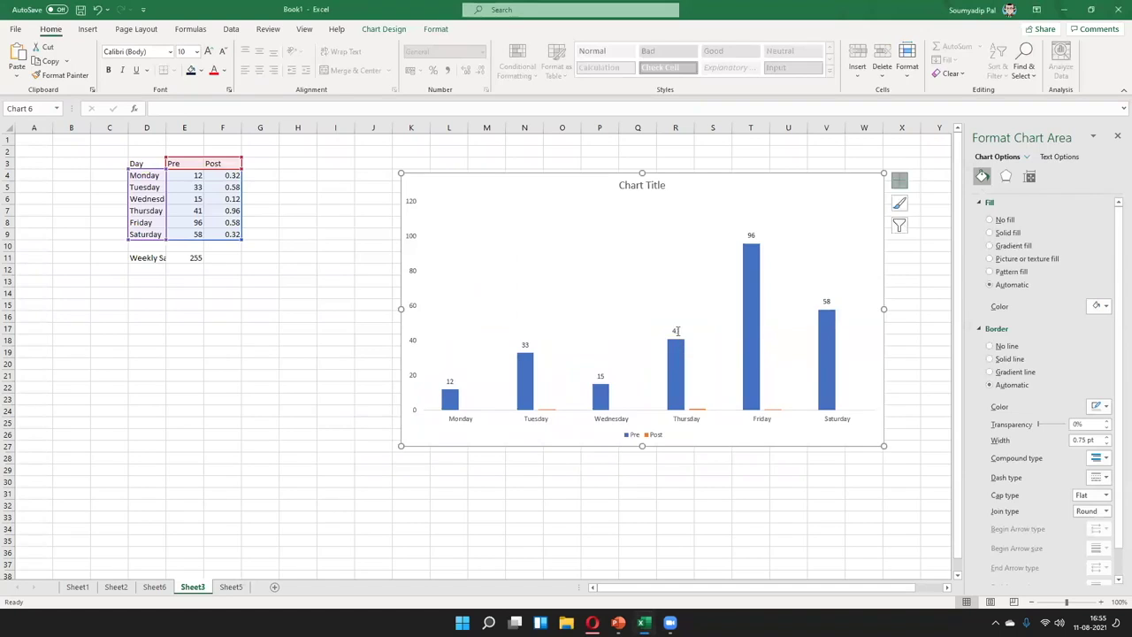
{"action": "left_click", "coordinate": [676, 331]}
{"action": "left_click", "coordinate": [676, 331]}
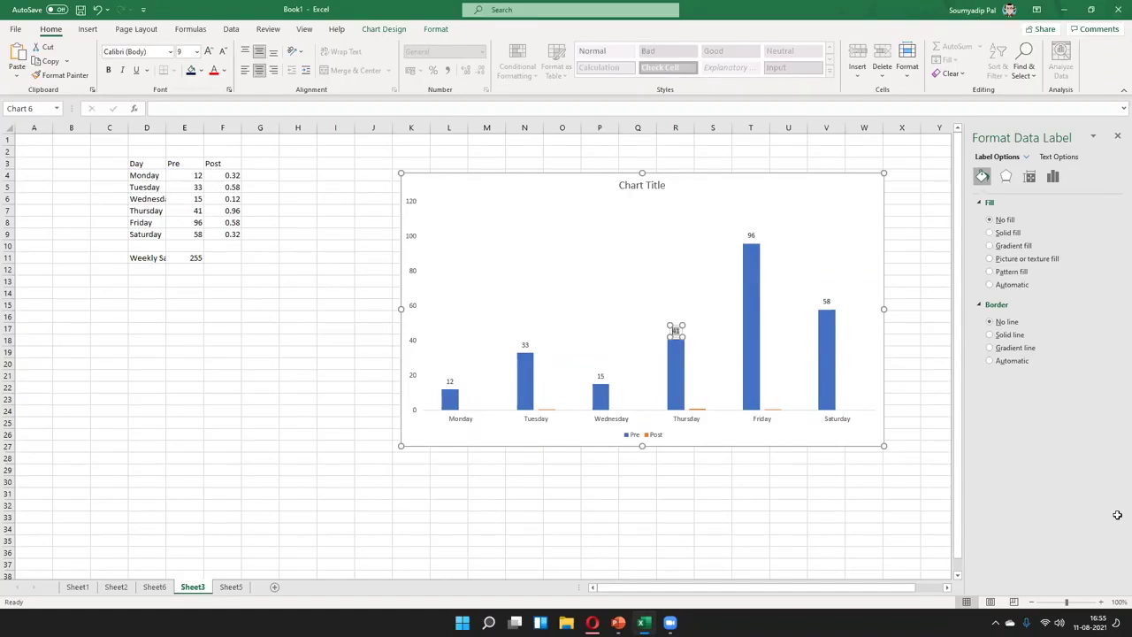
- Try pasting the copied stacked chart into Sheet3's column chart and moving the chart, and undo both changes
{"action": "key", "text": "ctrl+z"}
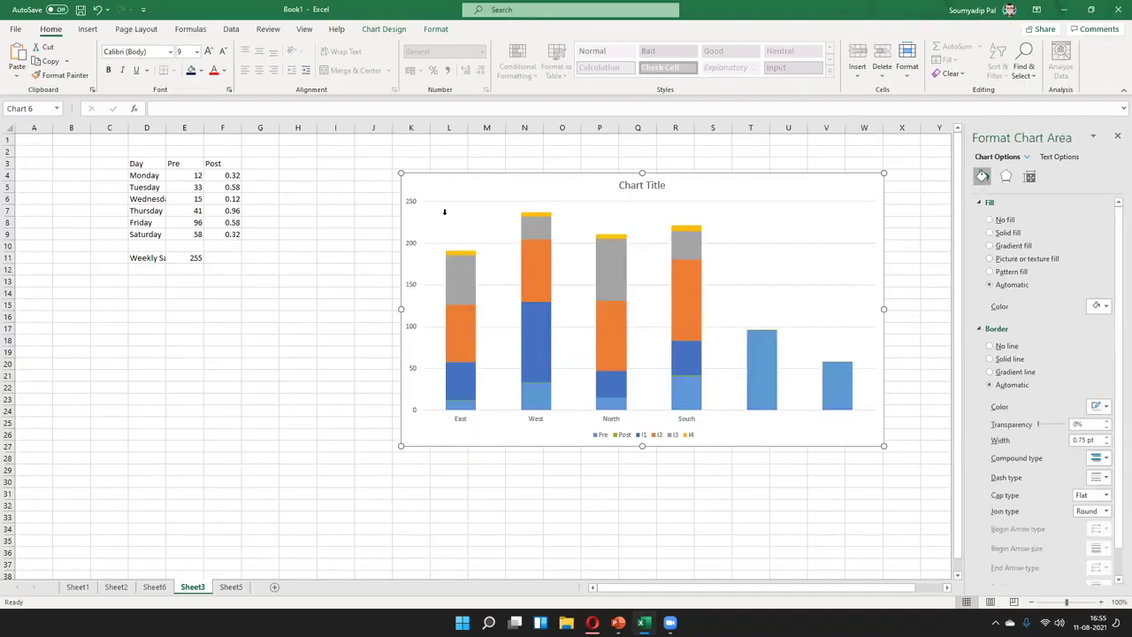
{"action": "left_click_drag", "start_coordinate": [444, 212], "coordinate": [470, 399]}
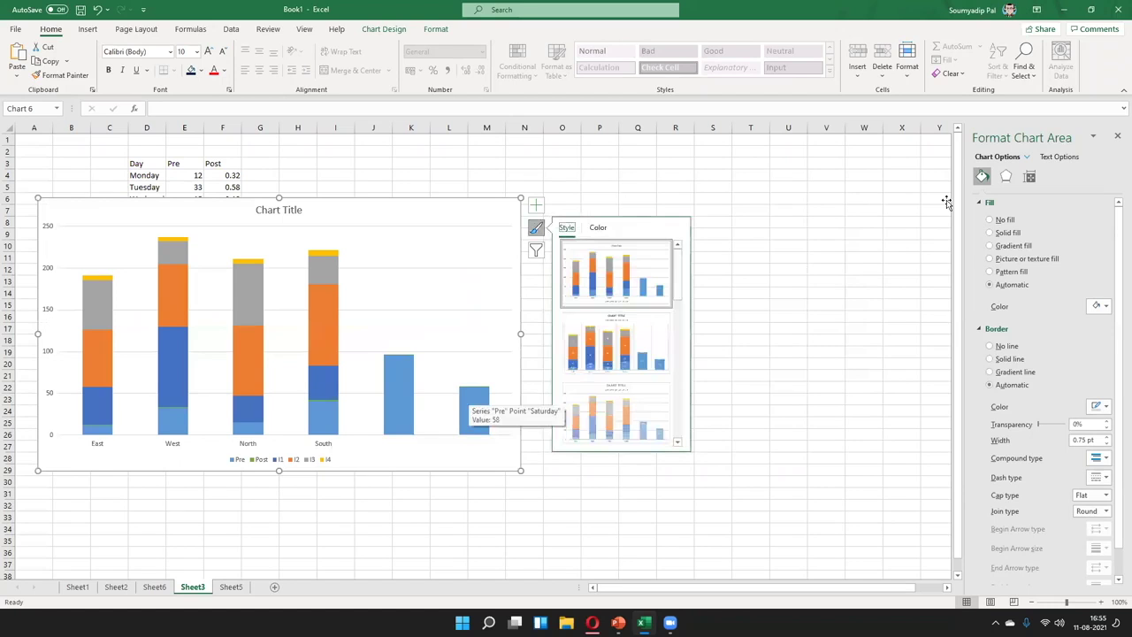
{"action": "left_click", "coordinate": [788, 270]}
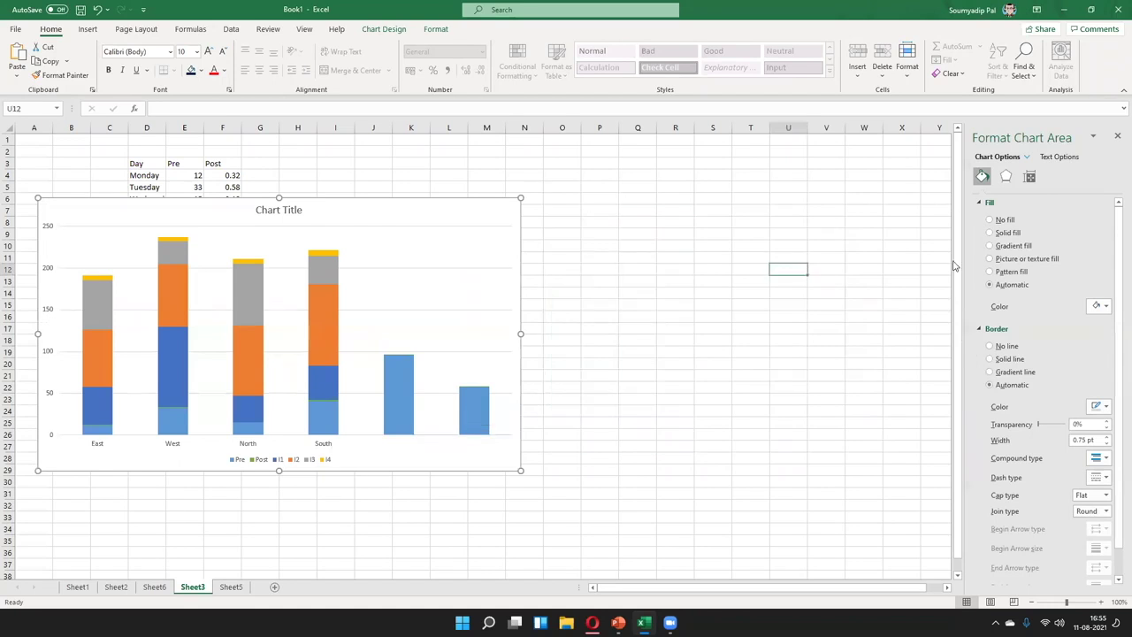
{"action": "key", "text": "ctrl+z"}
{"action": "key", "text": "ctrl+z"}
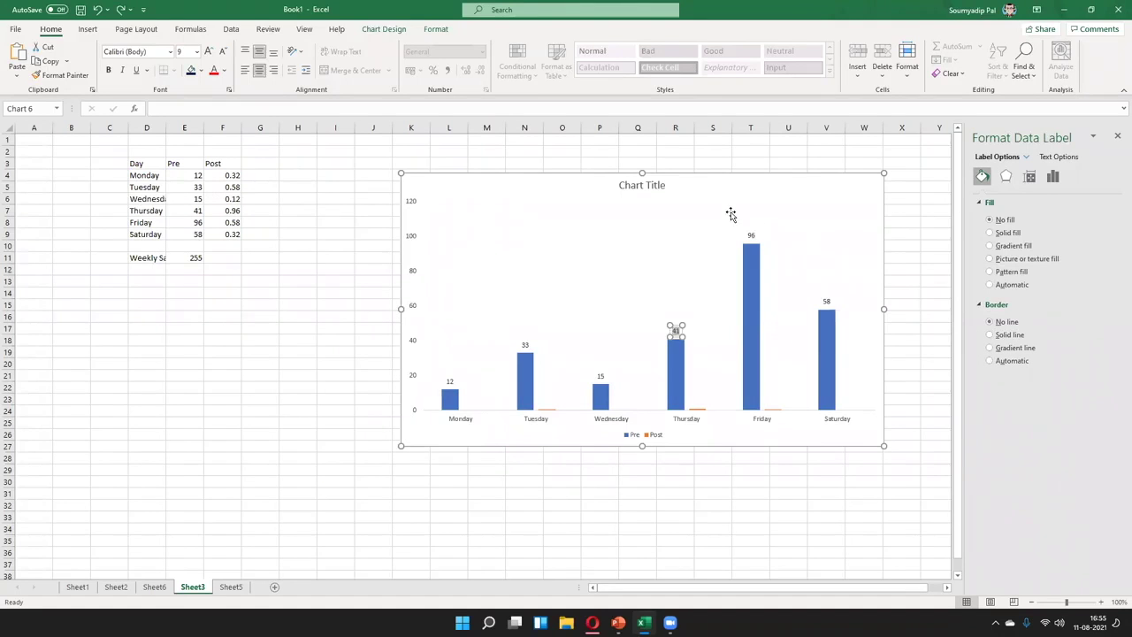
- Move the Thursday data label of the Pre series down inside its column
{"action": "left_click", "coordinate": [733, 156]}
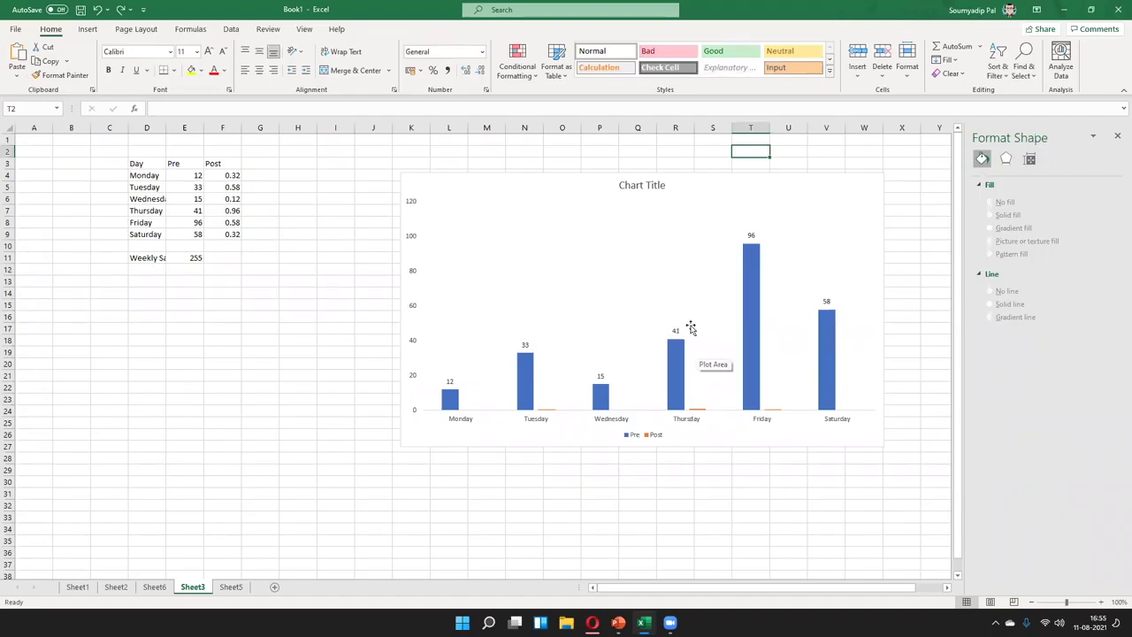
{"action": "double_click", "coordinate": [675, 329]}
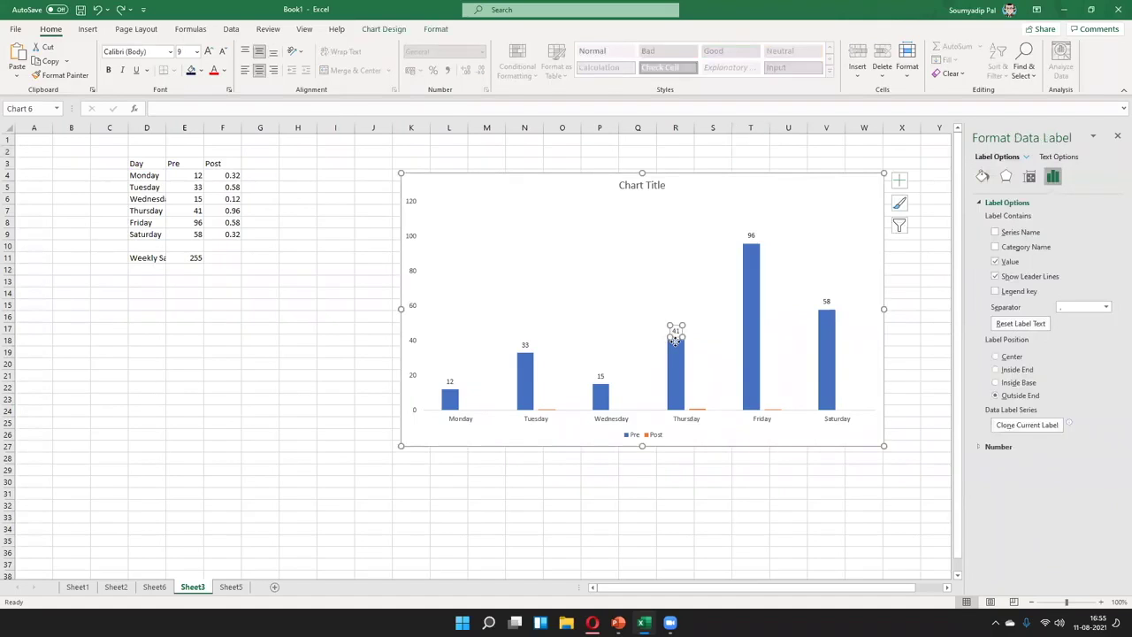
{"action": "left_click_drag", "start_coordinate": [675, 343], "coordinate": [675, 361]}
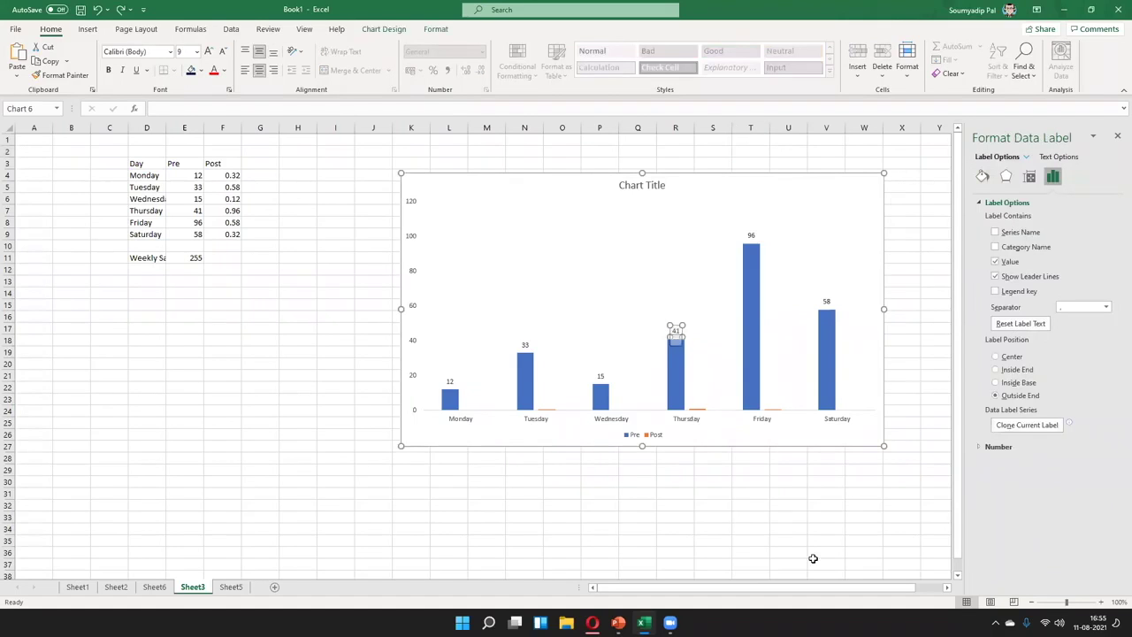
{"action": "left_click", "coordinate": [751, 505]}
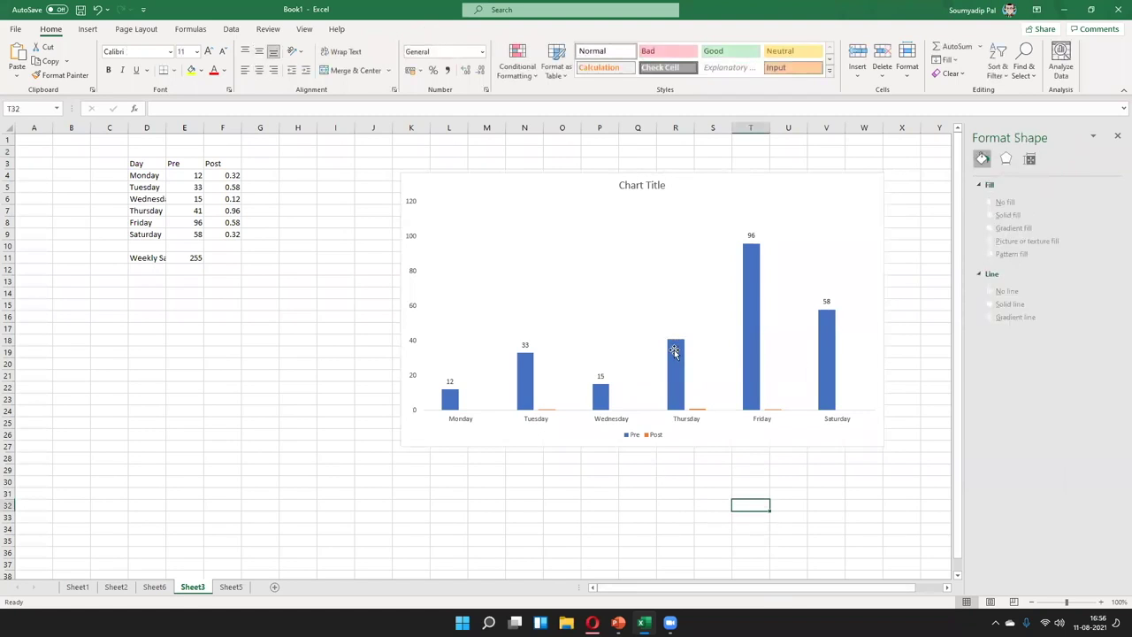
- Set the font colour of the Thursday data label to white
{"action": "left_click", "coordinate": [672, 357]}
{"action": "left_click", "coordinate": [673, 354]}
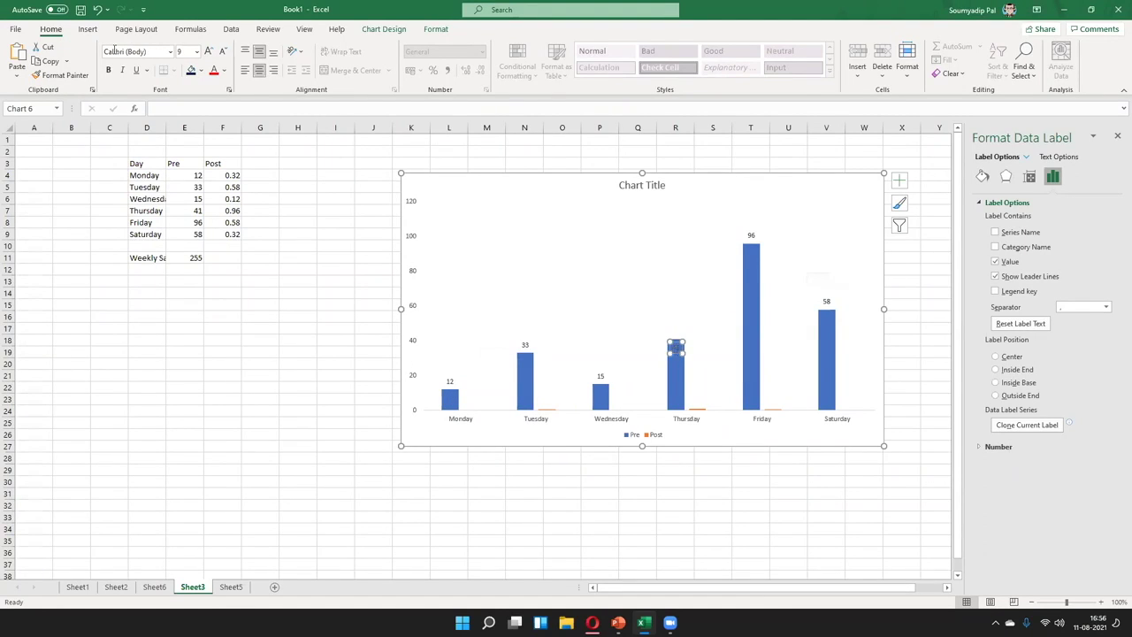
{"action": "left_click", "coordinate": [224, 70]}
{"action": "left_click", "coordinate": [212, 119]}
{"action": "left_click", "coordinate": [600, 494]}
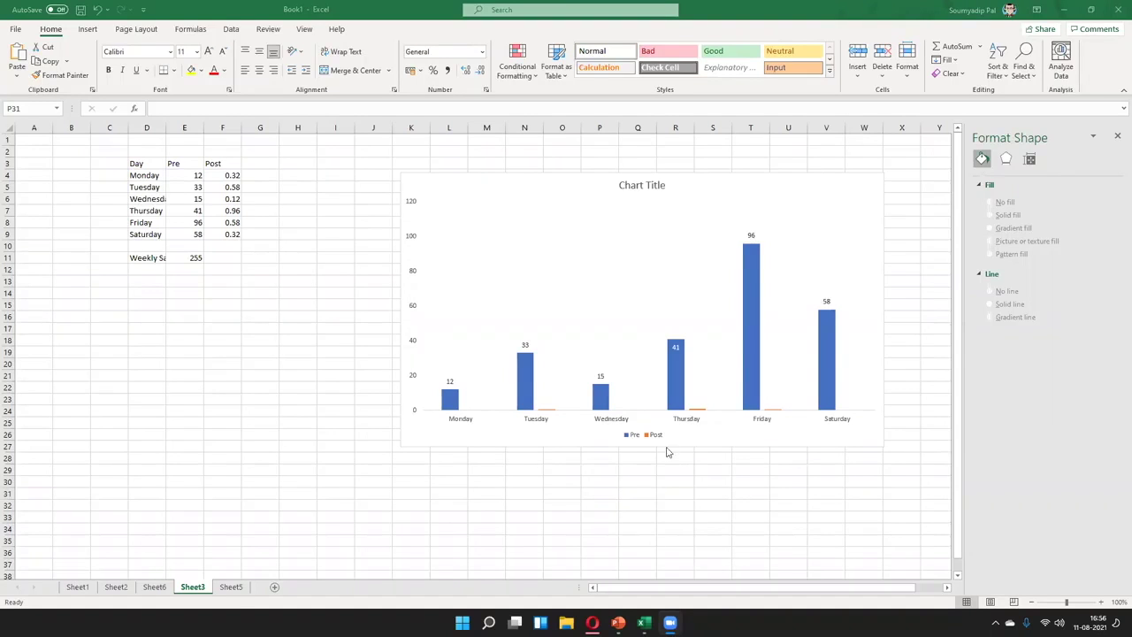
{"action": "key", "text": "Escape"}
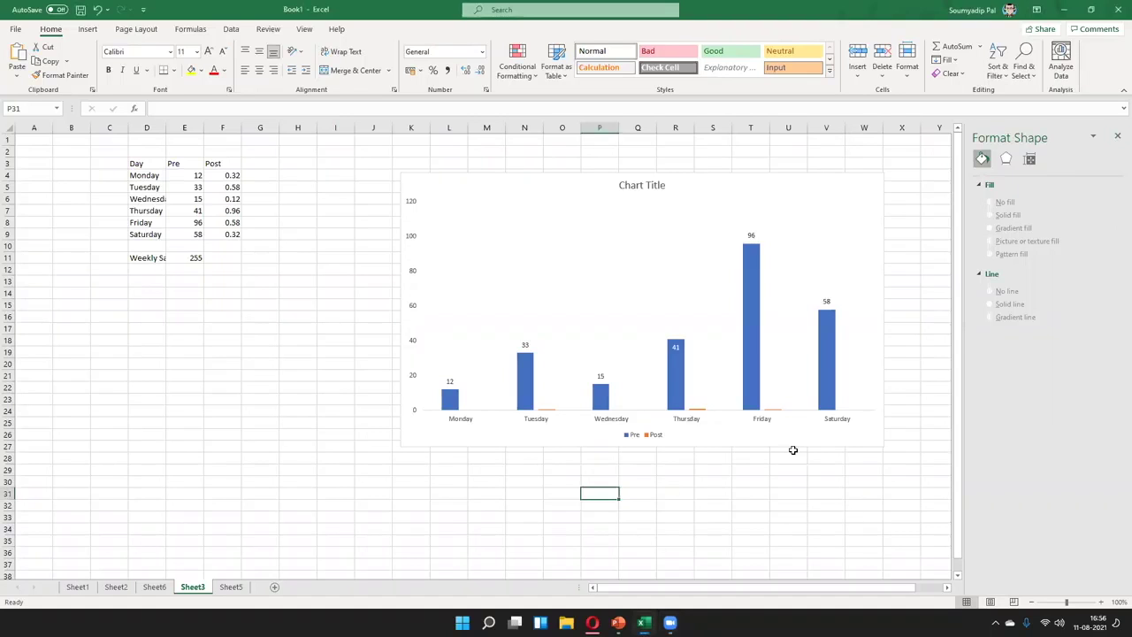
- Examine the formatting options of the Pre series and the chart area, including series overlap and gap width
{"action": "left_click", "coordinate": [872, 183]}
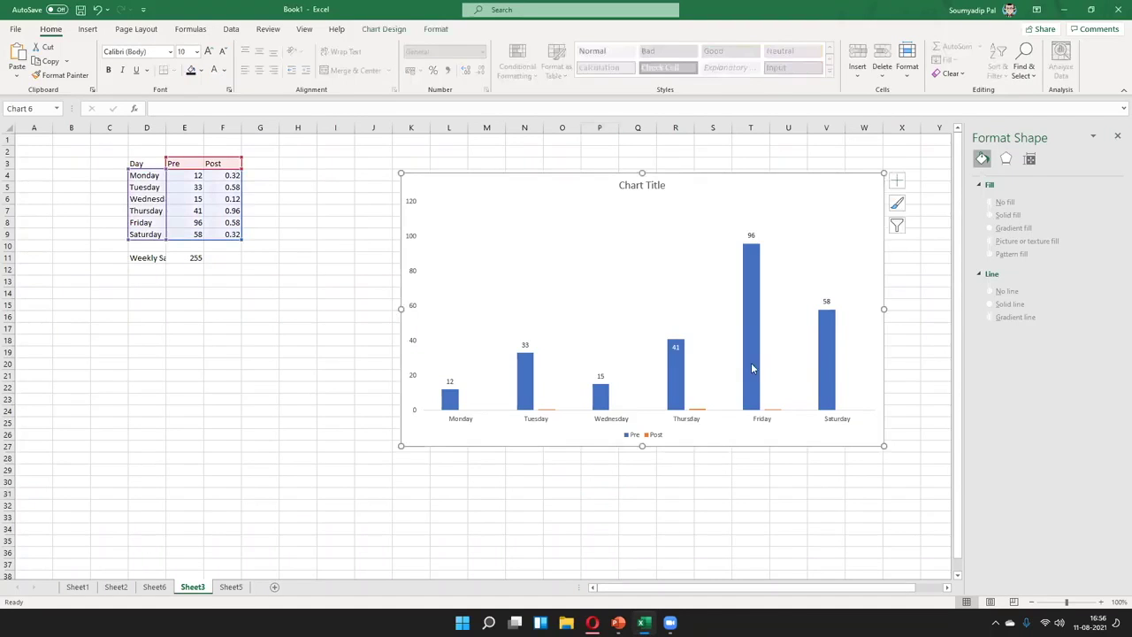
{"action": "right_click", "coordinate": [749, 371]}
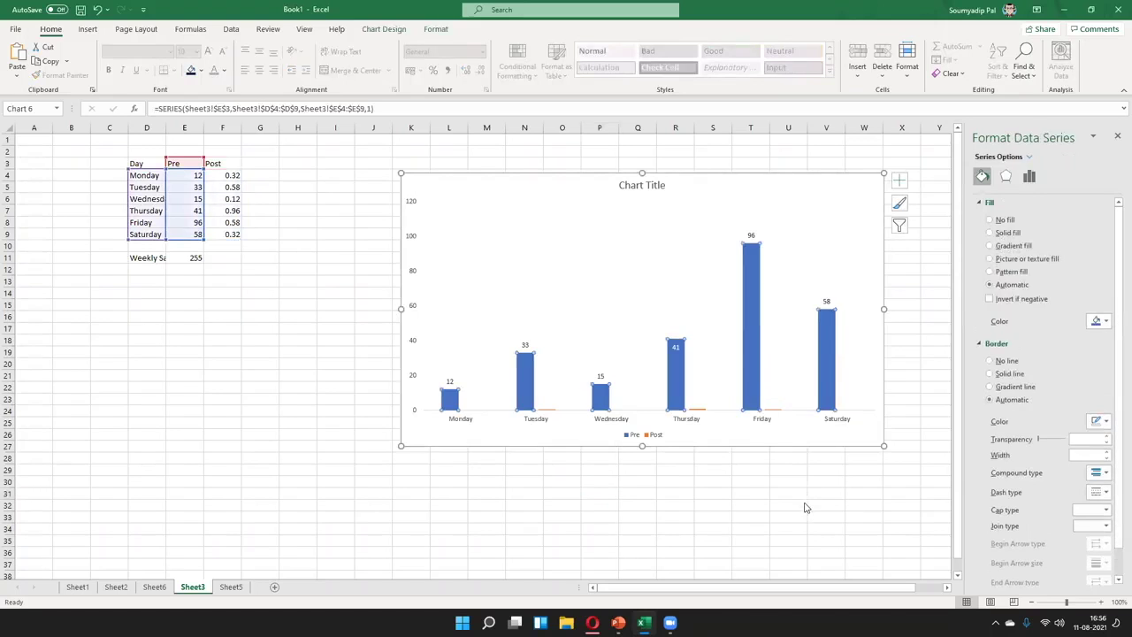
{"action": "left_click", "coordinate": [1117, 138]}
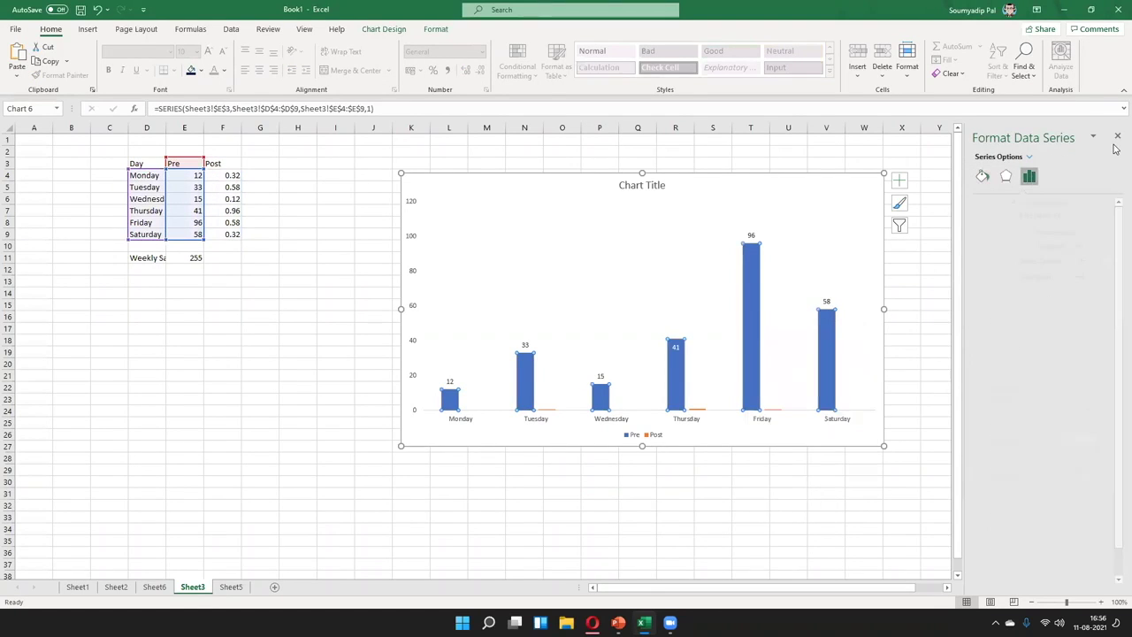
{"action": "left_click", "coordinate": [1118, 137]}
{"action": "double_click", "coordinate": [855, 200]}
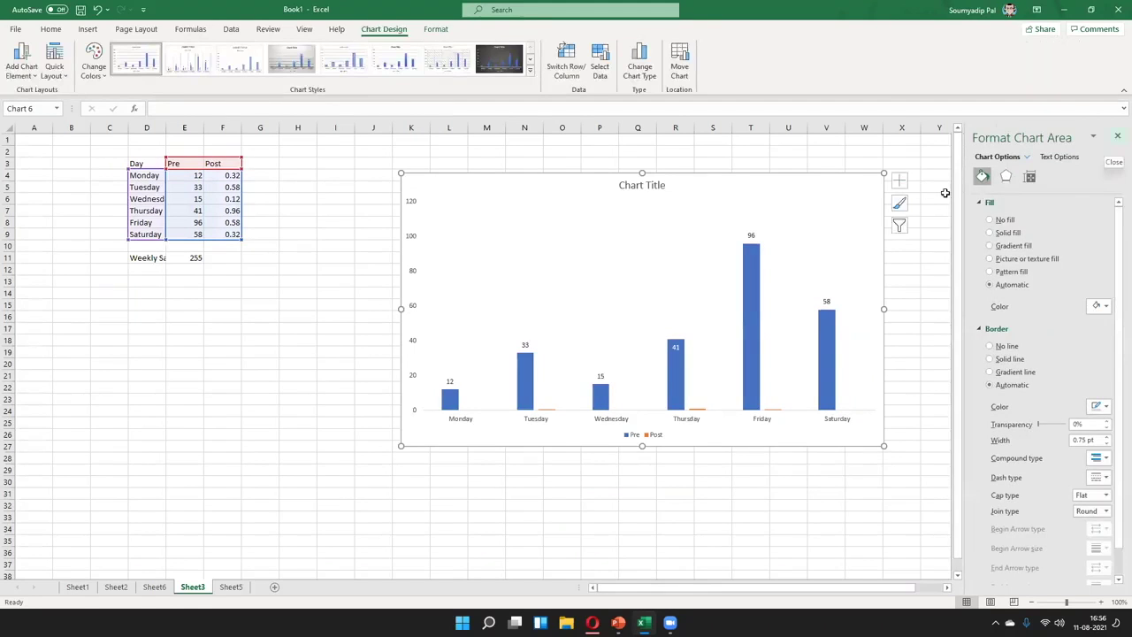
{"action": "left_click", "coordinate": [1118, 137]}
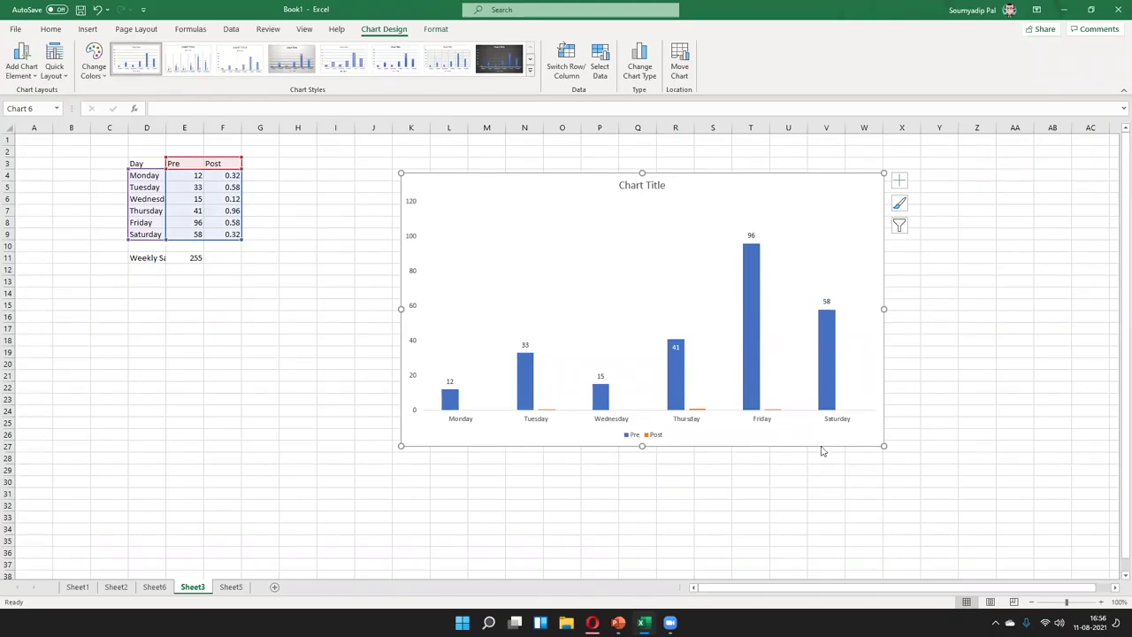
{"action": "right_click", "coordinate": [751, 340]}
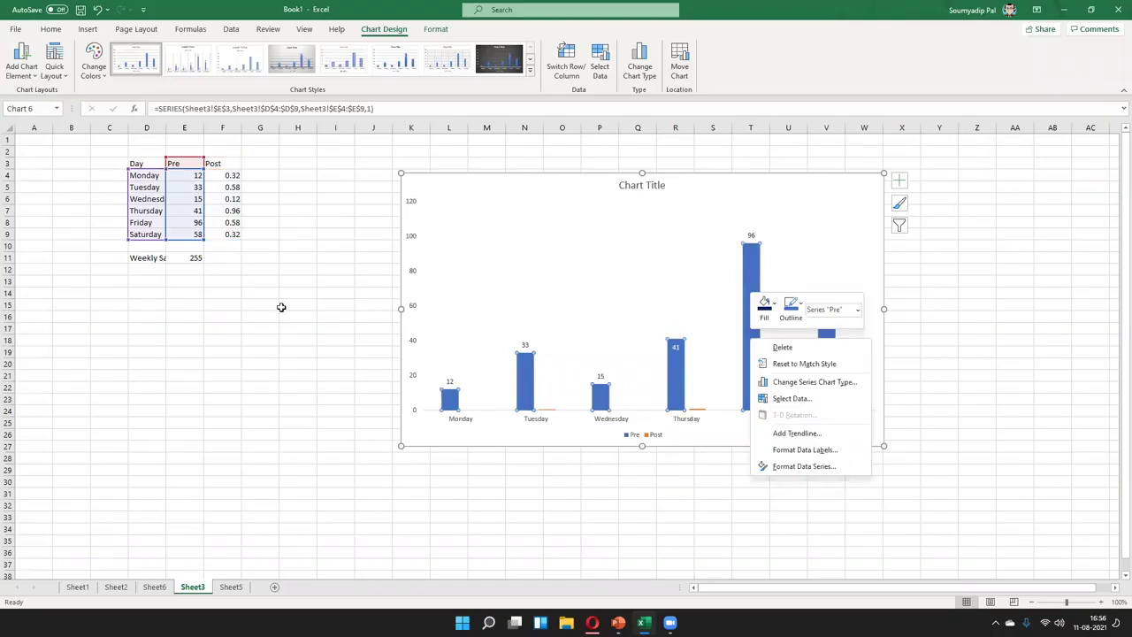
{"action": "left_click", "coordinate": [805, 466]}
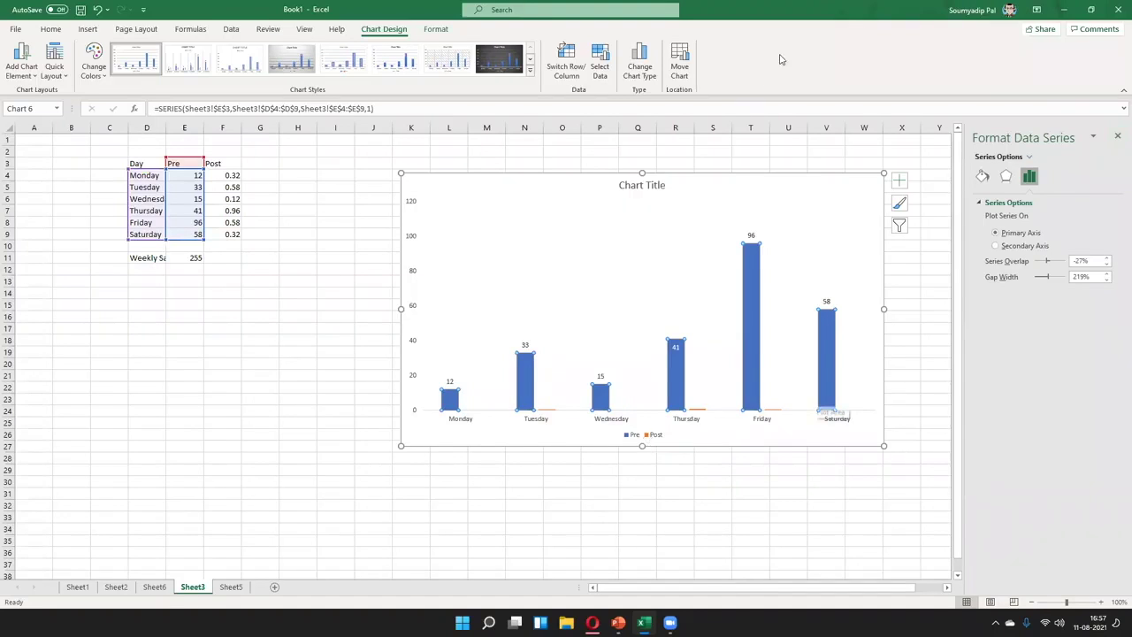
{"action": "left_click", "coordinate": [772, 416]}
{"action": "left_click", "coordinate": [751, 497]}
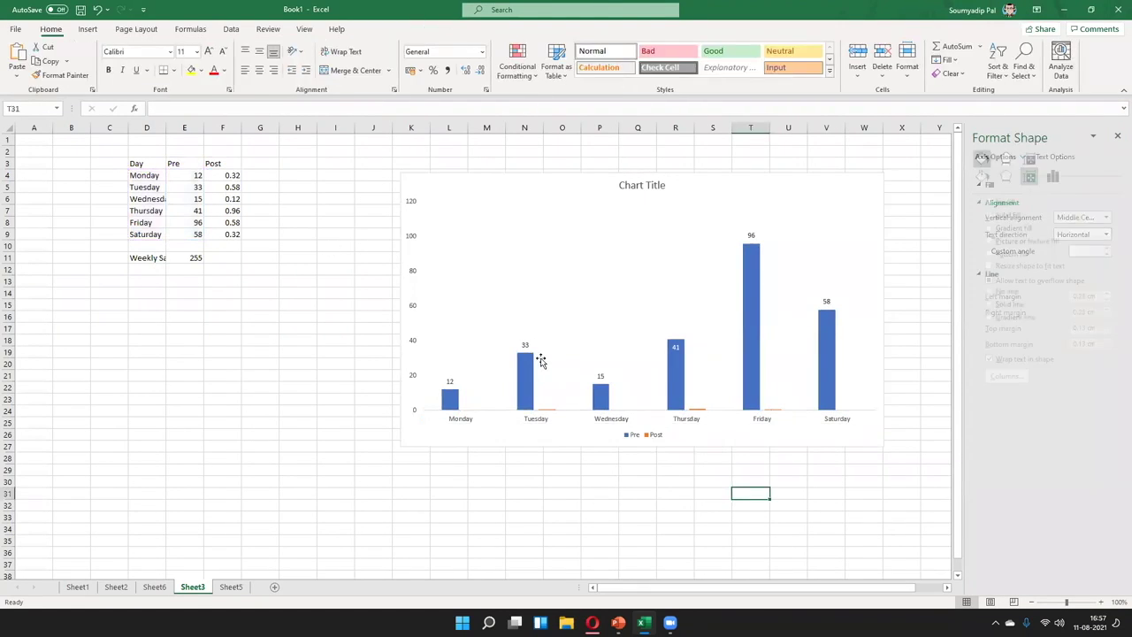
- Set the Post values for Monday to Saturday in F4:F9 to 32, 58, 12, 34, 58 and 32
{"action": "left_click", "coordinate": [222, 175]}
{"action": "type", "text": "3"}
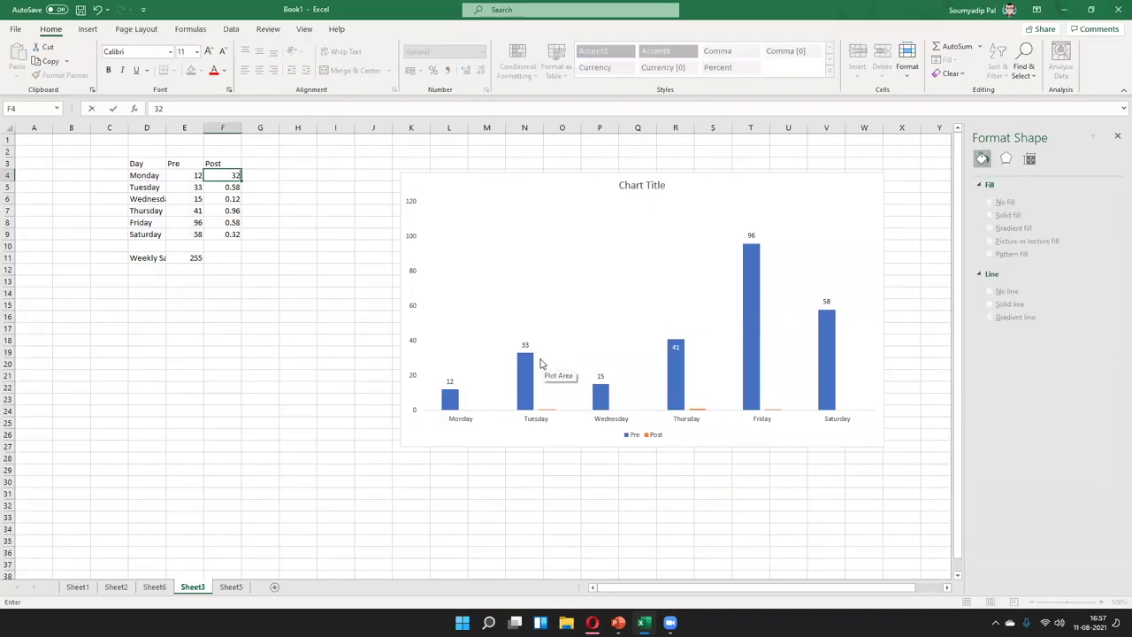
{"action": "key", "text": "Return"}
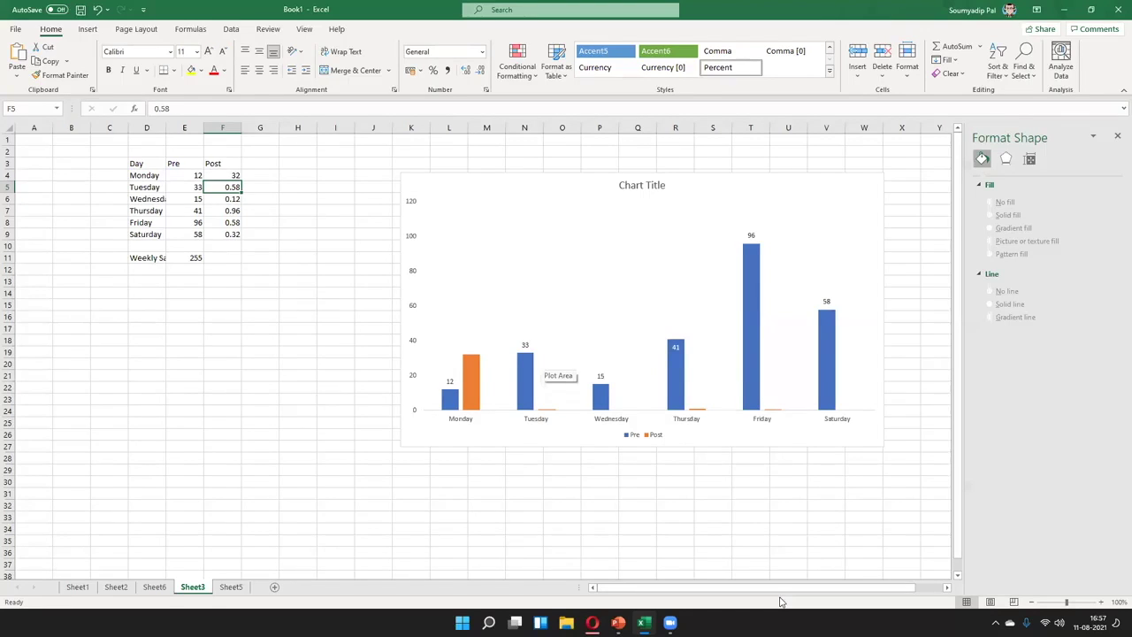
{"action": "left_click", "coordinate": [826, 482]}
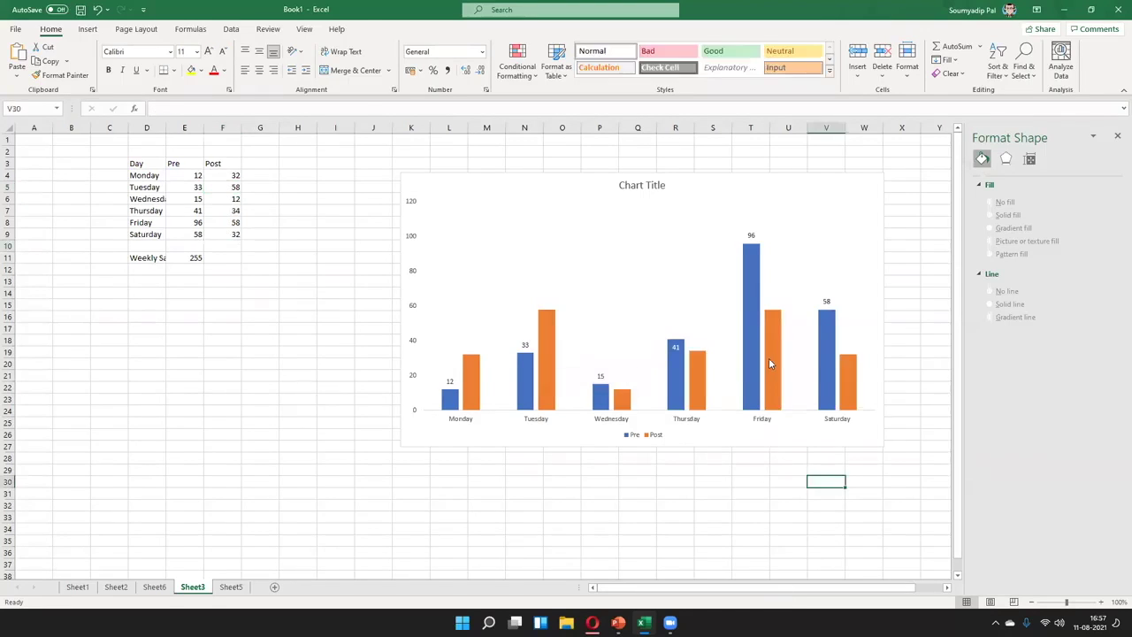
- Set the series overlap of the Post series to 0% so the Pre and Post columns touch
{"action": "left_click", "coordinate": [771, 361]}
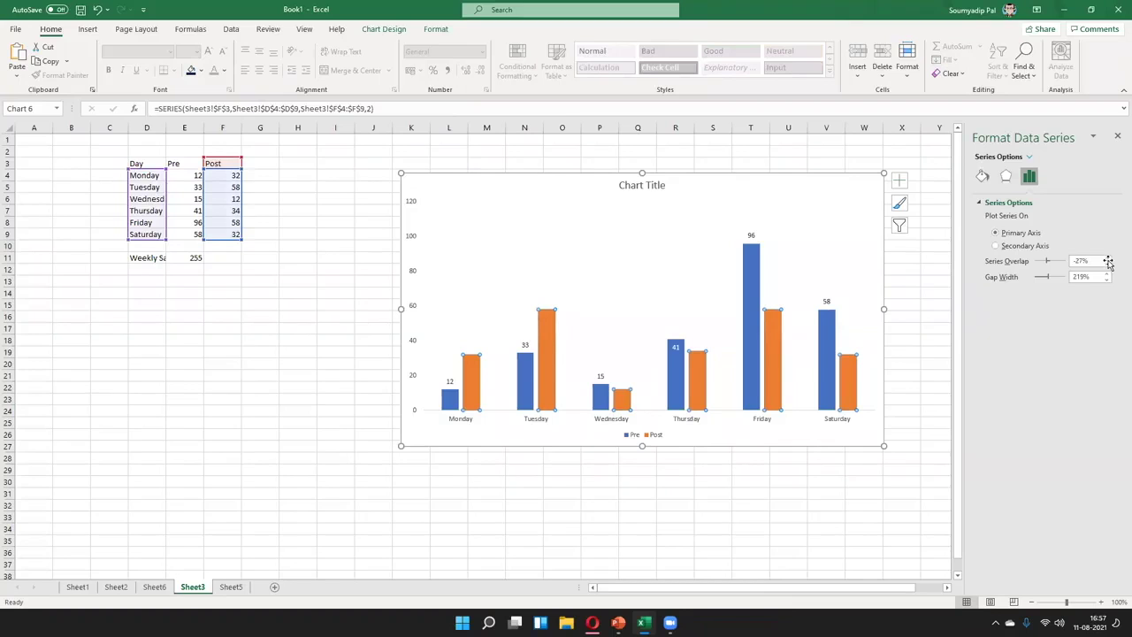
{"action": "left_click", "coordinate": [1107, 258]}
{"action": "left_click", "coordinate": [1107, 258]}
{"action": "left_click", "coordinate": [1107, 259]}
{"action": "left_click", "coordinate": [1107, 258]}
{"action": "left_click", "coordinate": [1107, 258]}
{"action": "left_click", "coordinate": [1107, 258]}
{"action": "left_click", "coordinate": [1107, 258]}
{"action": "left_click", "coordinate": [1107, 258]}
{"action": "left_click", "coordinate": [1107, 259]}
{"action": "left_click", "coordinate": [1107, 258]}
{"action": "left_click", "coordinate": [1107, 259]}
{"action": "left_click", "coordinate": [1107, 259]}
{"action": "left_click", "coordinate": [1107, 259]}
{"action": "left_click", "coordinate": [1106, 259]}
{"action": "left_click", "coordinate": [1107, 258]}
{"action": "left_click", "coordinate": [1107, 259]}
{"action": "left_click", "coordinate": [1107, 258]}
{"action": "left_click", "coordinate": [1107, 258]}
{"action": "left_click", "coordinate": [1107, 258]}
{"action": "left_click", "coordinate": [1107, 258]}
{"action": "left_click", "coordinate": [1107, 259]}
{"action": "left_click", "coordinate": [1107, 258]}
{"action": "left_click", "coordinate": [1106, 258]}
{"action": "left_click", "coordinate": [1107, 258]}
{"action": "left_click", "coordinate": [1107, 259]}
{"action": "left_click", "coordinate": [1107, 259]}
{"action": "left_click", "coordinate": [692, 538]}
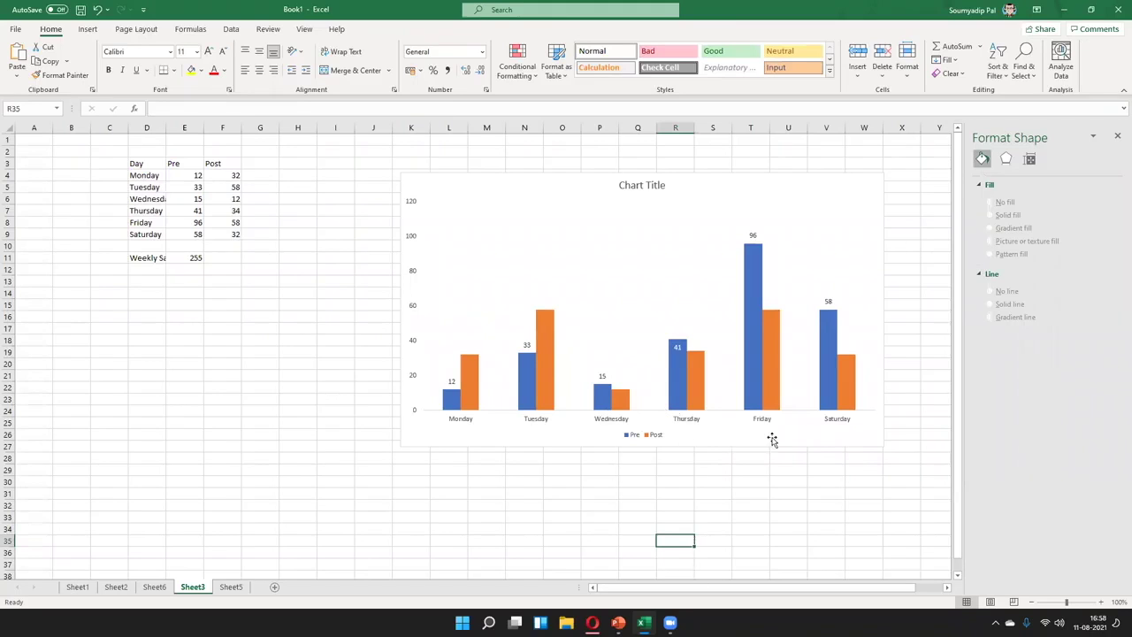
- Try different series overlaps on the Pre series, first raising it to 49% and lowering it to -53%
{"action": "left_click", "coordinate": [834, 384]}
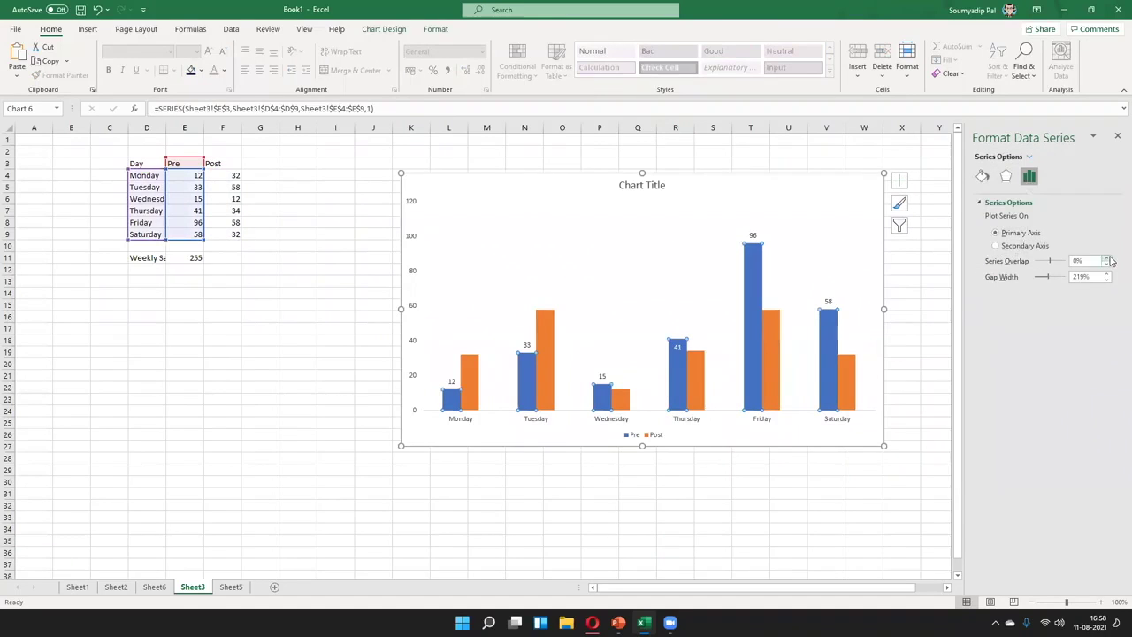
{"action": "left_click_drag", "start_coordinate": [1108, 259], "coordinate": [1110, 259]}
{"action": "left_click", "coordinate": [902, 541]}
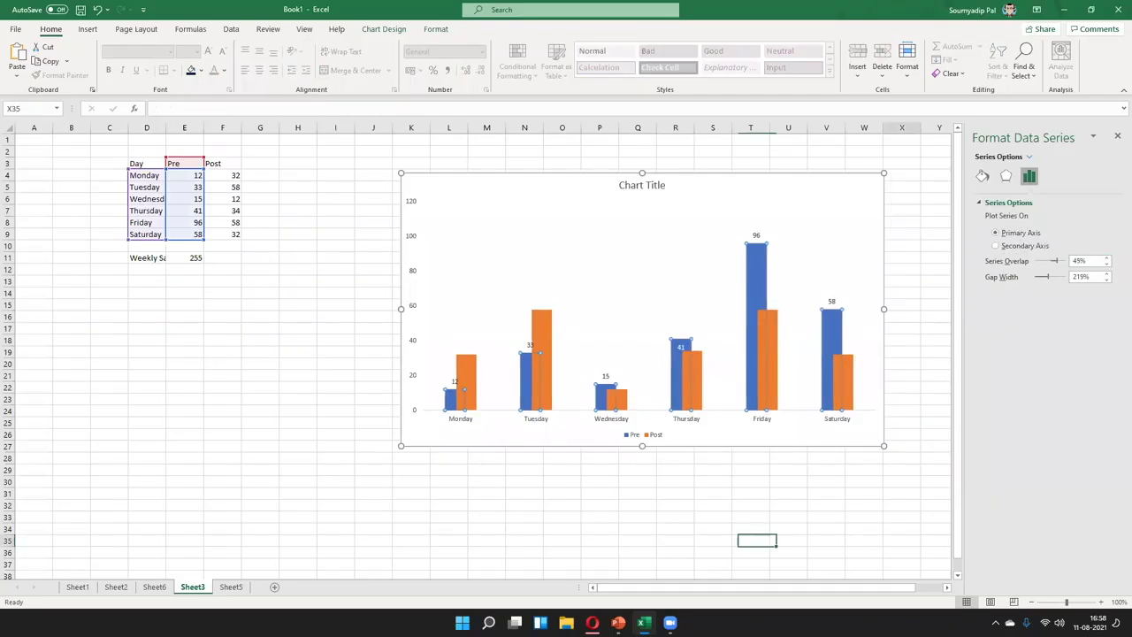
{"action": "left_click", "coordinate": [1044, 266]}
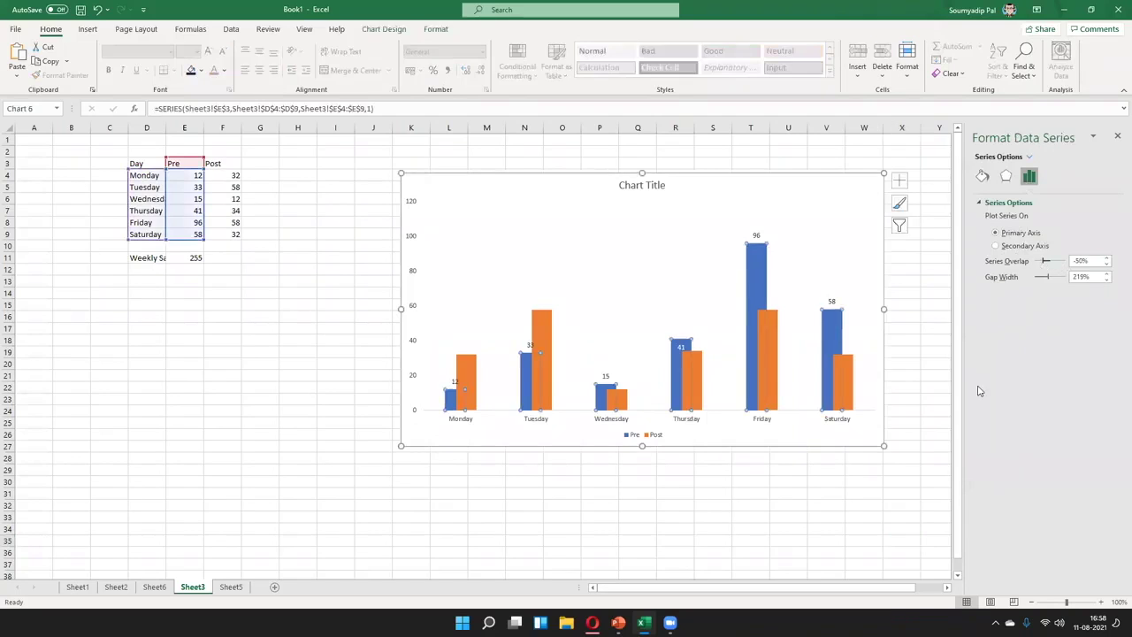
{"action": "left_click", "coordinate": [911, 496]}
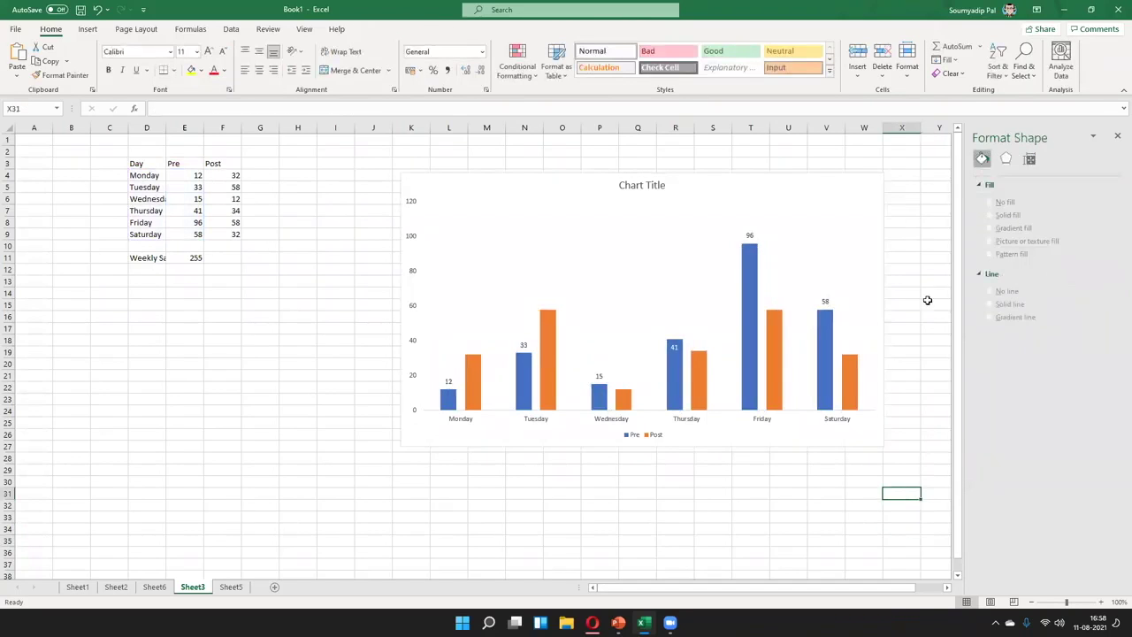
- Set the series overlap of the Post series to -10% to leave a small space between the paired columns
{"action": "left_click", "coordinate": [777, 371]}
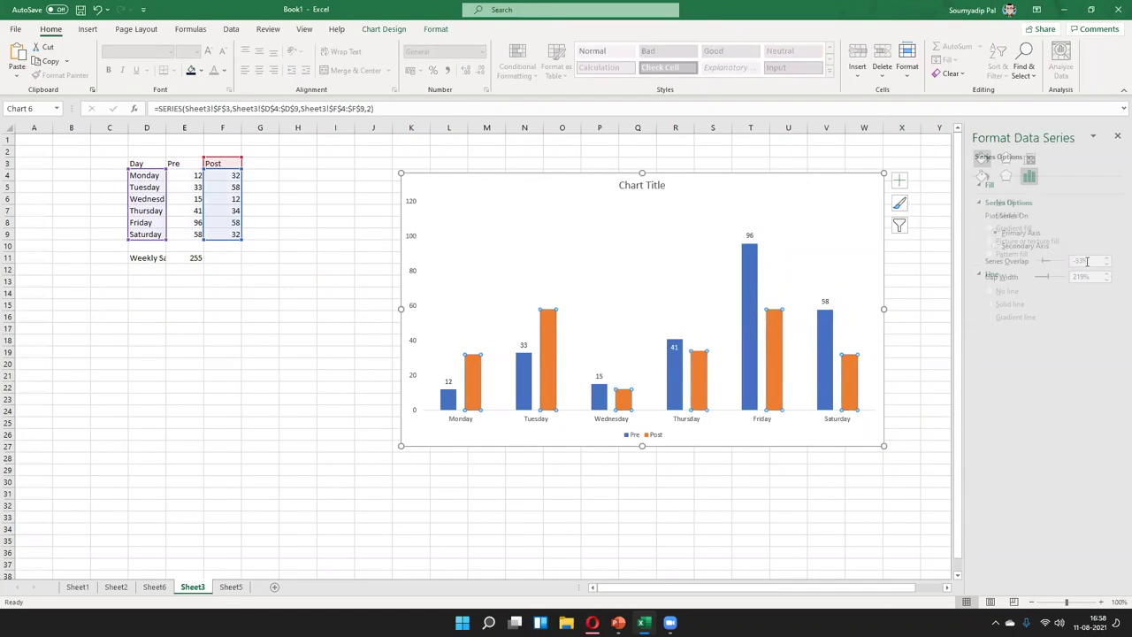
{"action": "left_click", "coordinate": [1022, 268]}
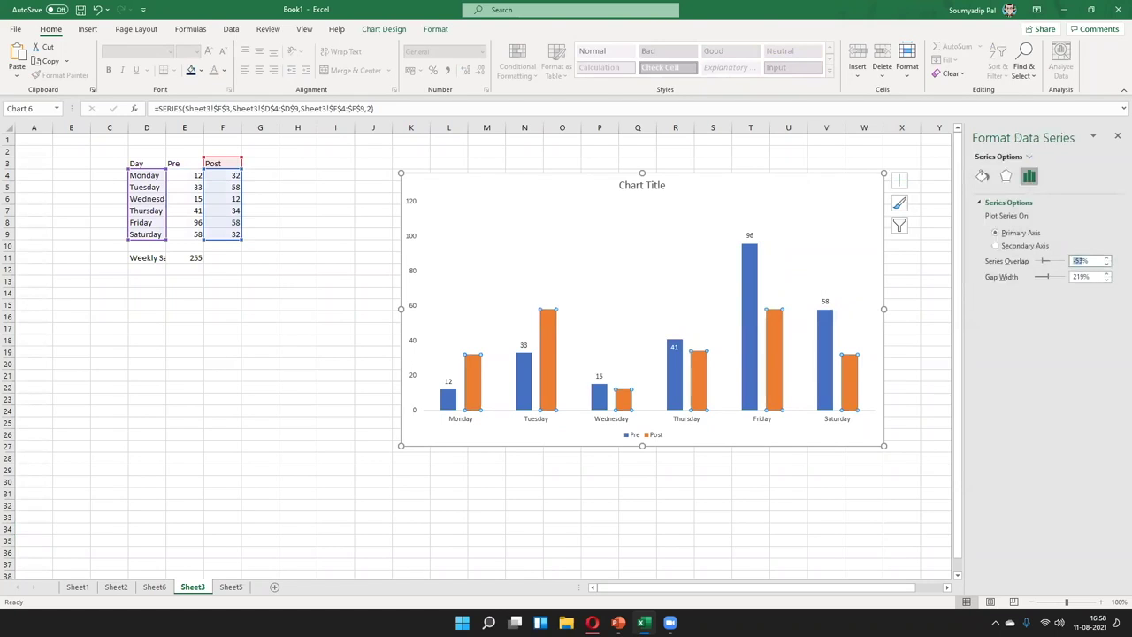
{"action": "type", "text": "-5"}
{"action": "key", "text": "Return"}
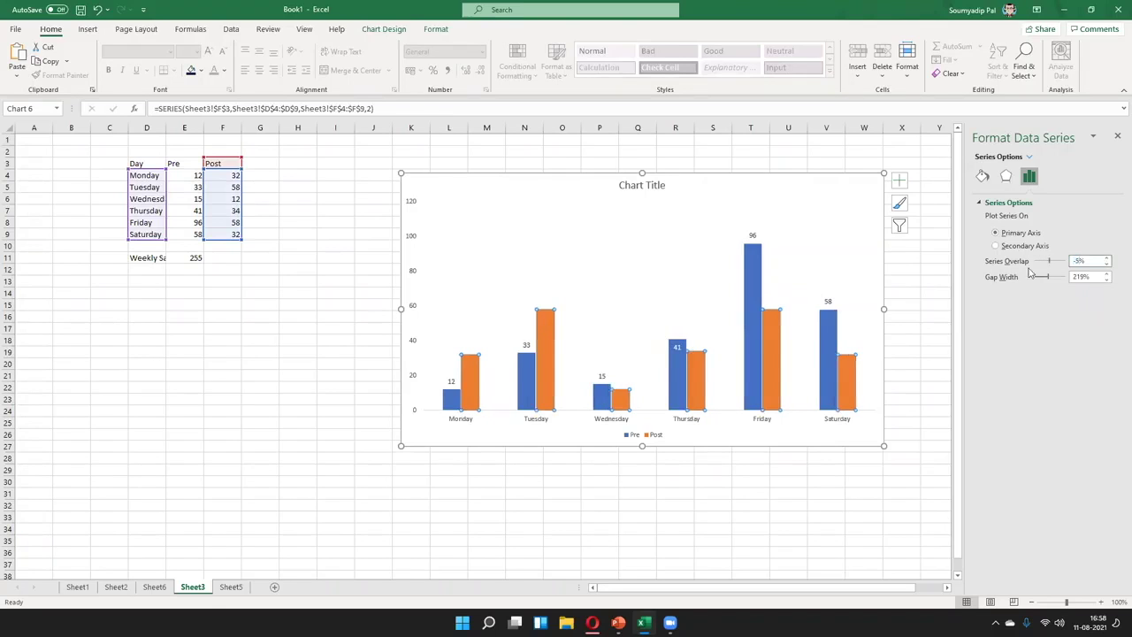
{"action": "left_click", "coordinate": [1107, 265]}
{"action": "left_click", "coordinate": [1108, 265]}
{"action": "left_click", "coordinate": [1108, 265]}
{"action": "left_click", "coordinate": [1107, 266]}
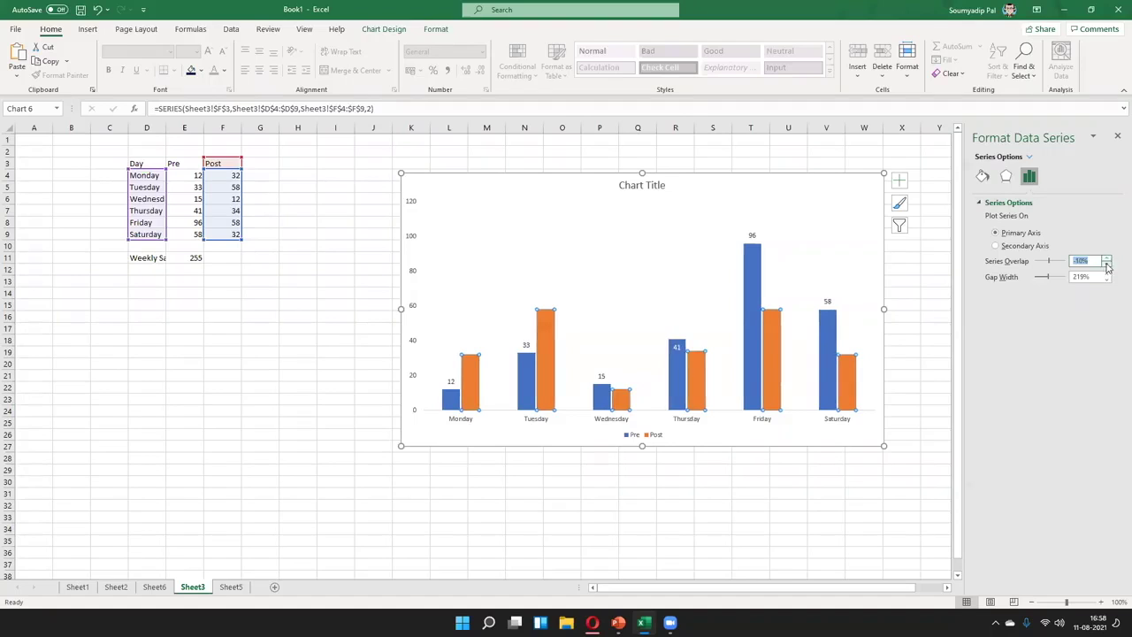
- Reduce the gap width of the column series to 94% to widen the columns
{"action": "left_click", "coordinate": [1108, 280]}
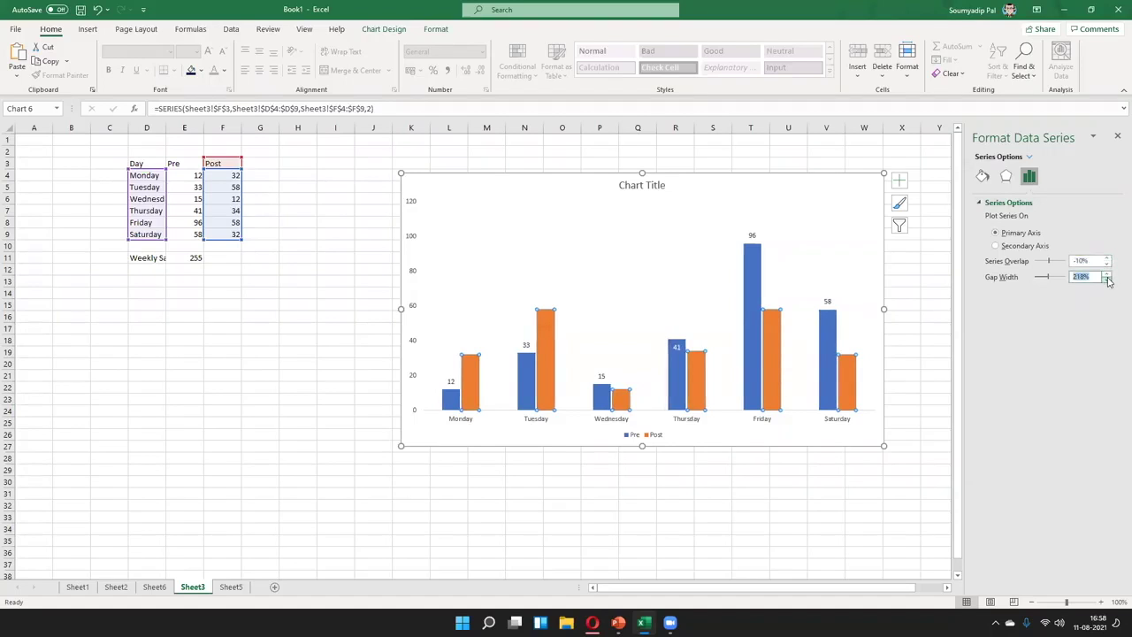
{"action": "left_click", "coordinate": [1108, 280]}
{"action": "left_click", "coordinate": [1107, 281]}
{"action": "left_click", "coordinate": [1107, 280]}
{"action": "left_click", "coordinate": [1107, 281]}
{"action": "left_click", "coordinate": [1107, 280]}
{"action": "left_click", "coordinate": [1108, 281]}
{"action": "left_click", "coordinate": [1108, 281]}
{"action": "left_click", "coordinate": [1108, 280]}
{"action": "left_click", "coordinate": [1108, 280]}
{"action": "left_click", "coordinate": [1107, 280]}
{"action": "left_click", "coordinate": [1108, 280]}
{"action": "left_click", "coordinate": [1107, 280]}
{"action": "left_click", "coordinate": [1108, 281]}
{"action": "left_click", "coordinate": [1108, 280]}
{"action": "left_click", "coordinate": [1108, 280]}
{"action": "left_click", "coordinate": [1107, 281]}
{"action": "left_click", "coordinate": [1107, 280]}
{"action": "left_click", "coordinate": [1108, 280]}
{"action": "left_click", "coordinate": [1108, 280]}
{"action": "left_click", "coordinate": [1107, 281]}
{"action": "left_click", "coordinate": [1107, 280]}
{"action": "left_click", "coordinate": [1106, 281]}
{"action": "left_click", "coordinate": [1107, 280]}
{"action": "left_click", "coordinate": [1107, 280]}
{"action": "left_click", "coordinate": [1106, 280]}
{"action": "left_click", "coordinate": [1107, 280]}
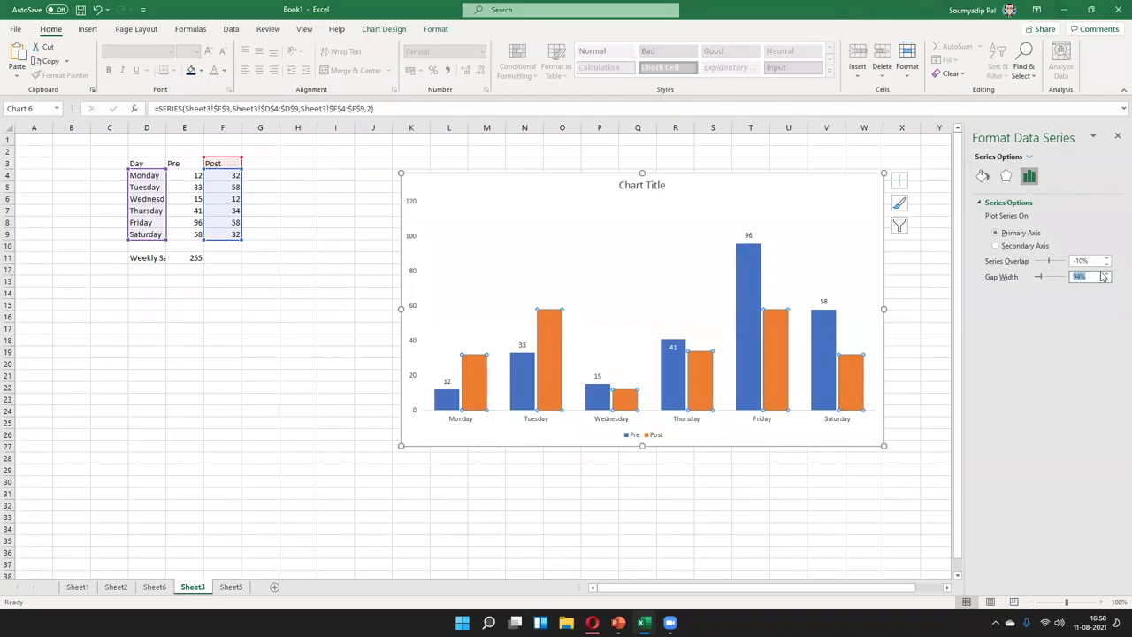
{"action": "left_click", "coordinate": [775, 525]}
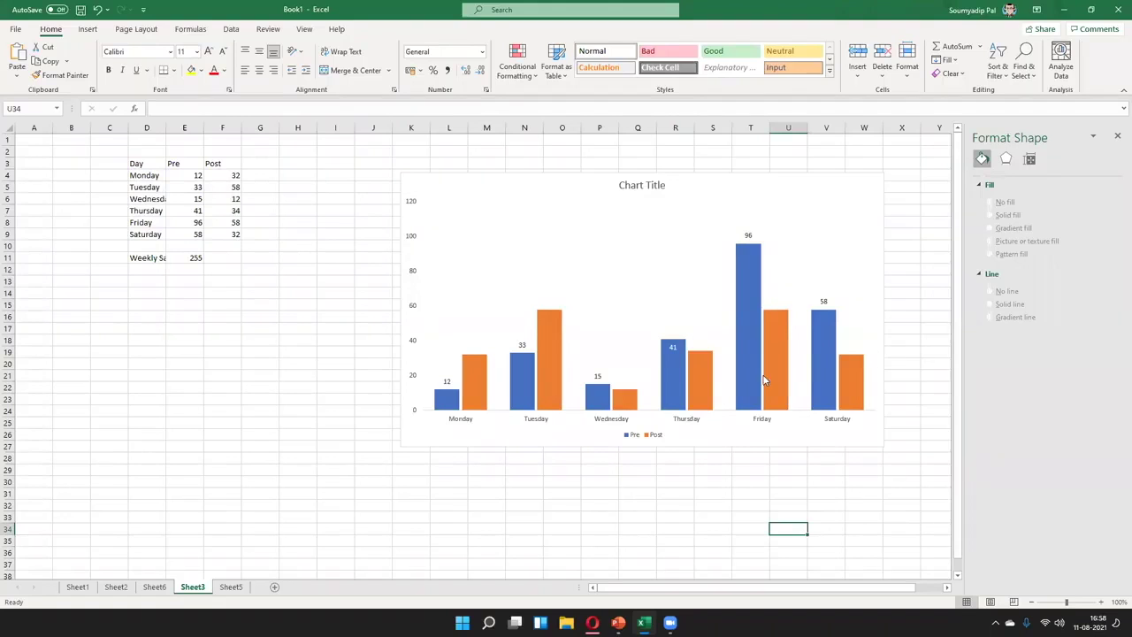
- Plot the Post series on the secondary axis
{"action": "left_click", "coordinate": [694, 368]}
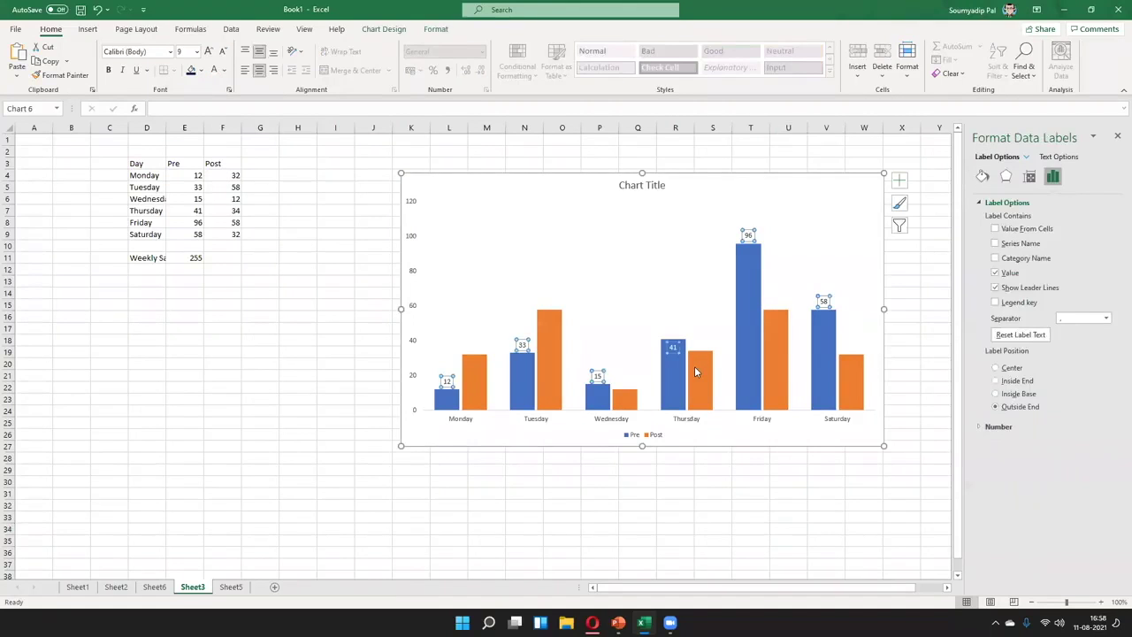
{"action": "left_click", "coordinate": [695, 368]}
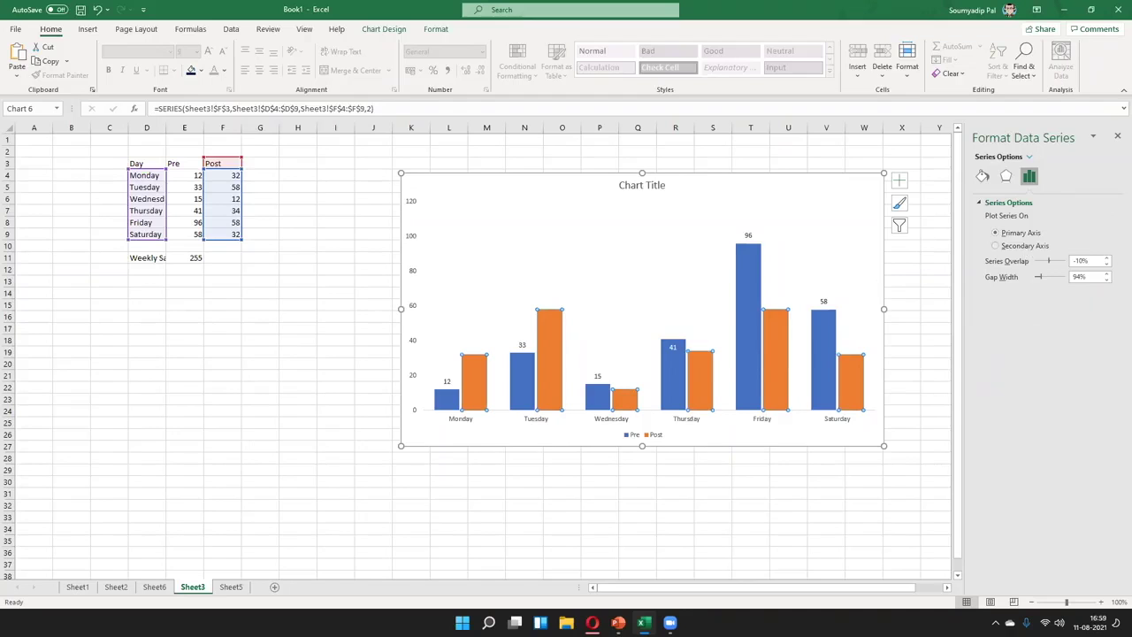
{"action": "left_click", "coordinate": [996, 246]}
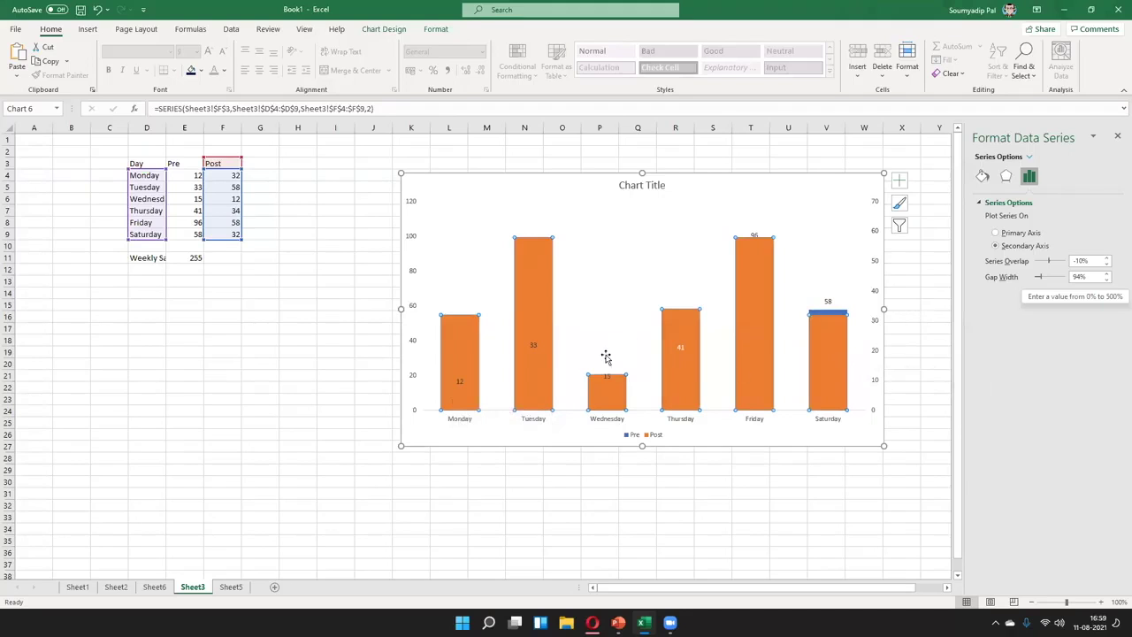
- Try the Clustered Column - Line combination as the chart type and undo the change
{"action": "left_click", "coordinate": [535, 361]}
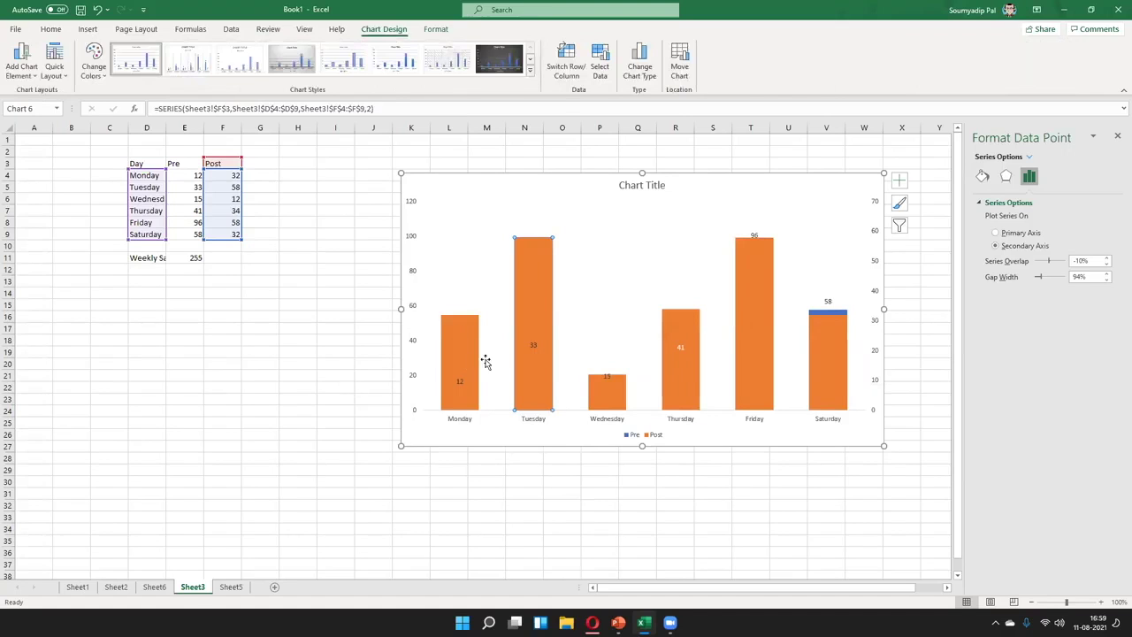
{"action": "left_click", "coordinate": [531, 256]}
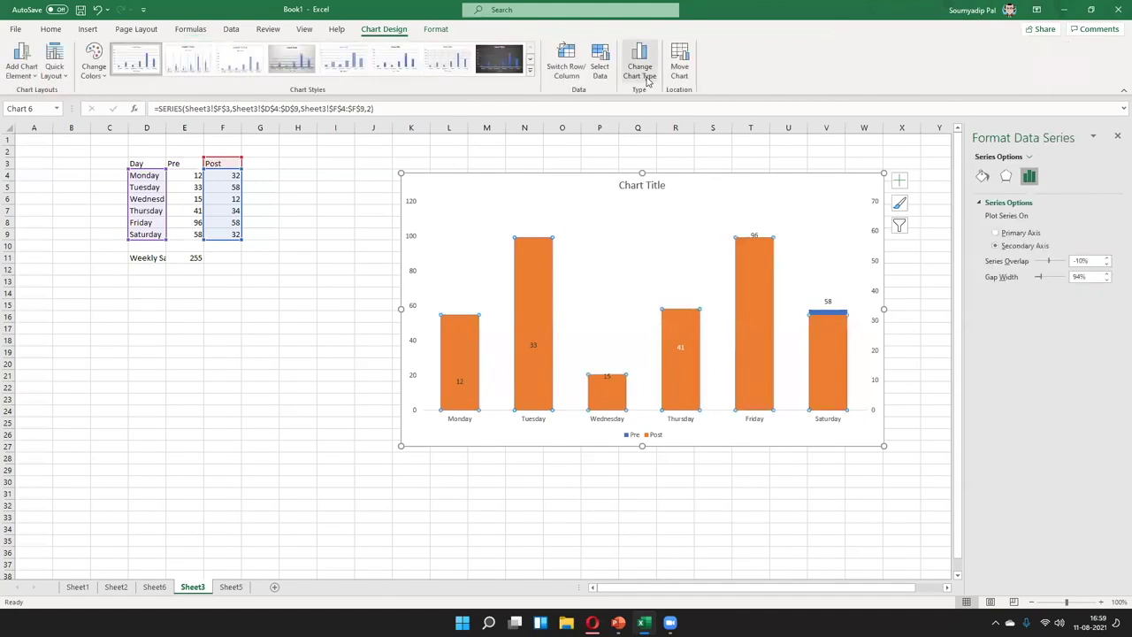
{"action": "left_click", "coordinate": [646, 78]}
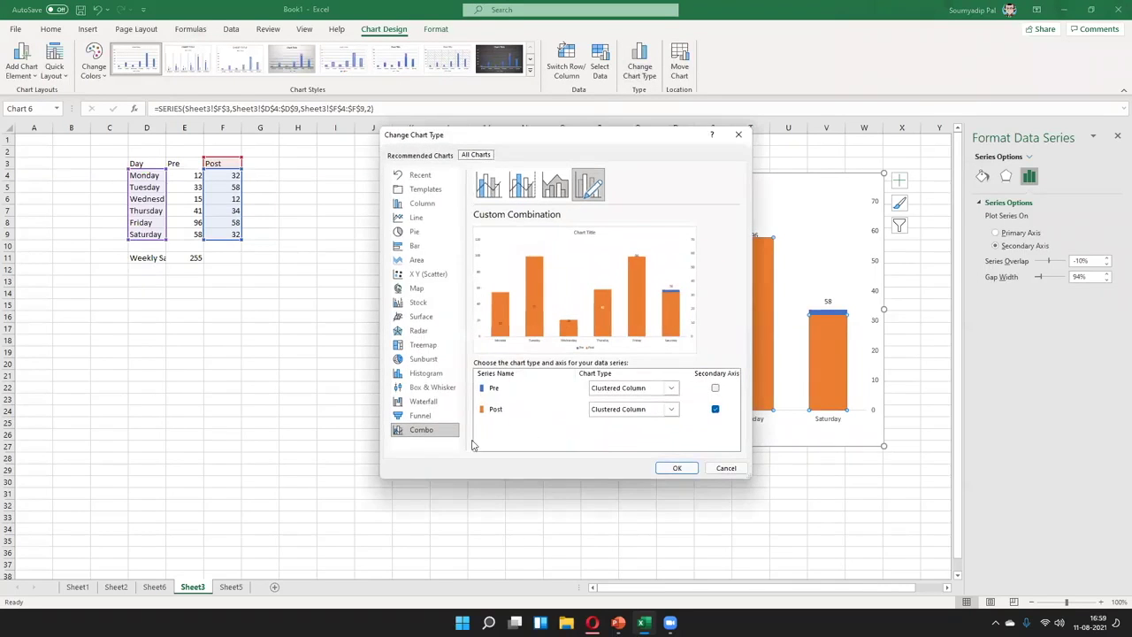
{"action": "left_click", "coordinate": [489, 188]}
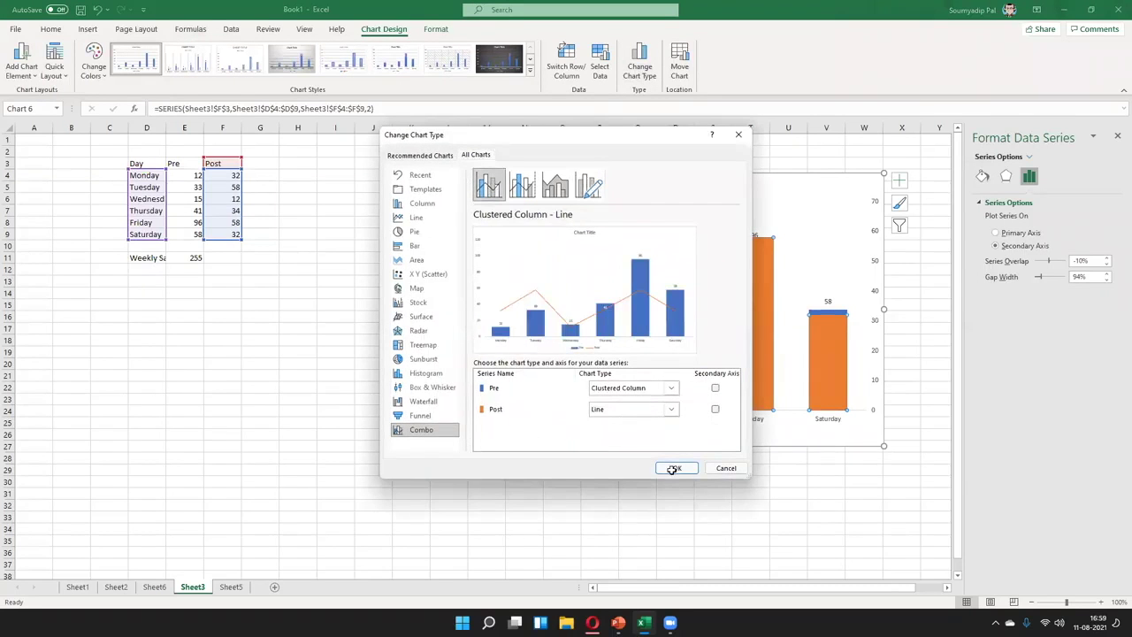
{"action": "left_click", "coordinate": [675, 469]}
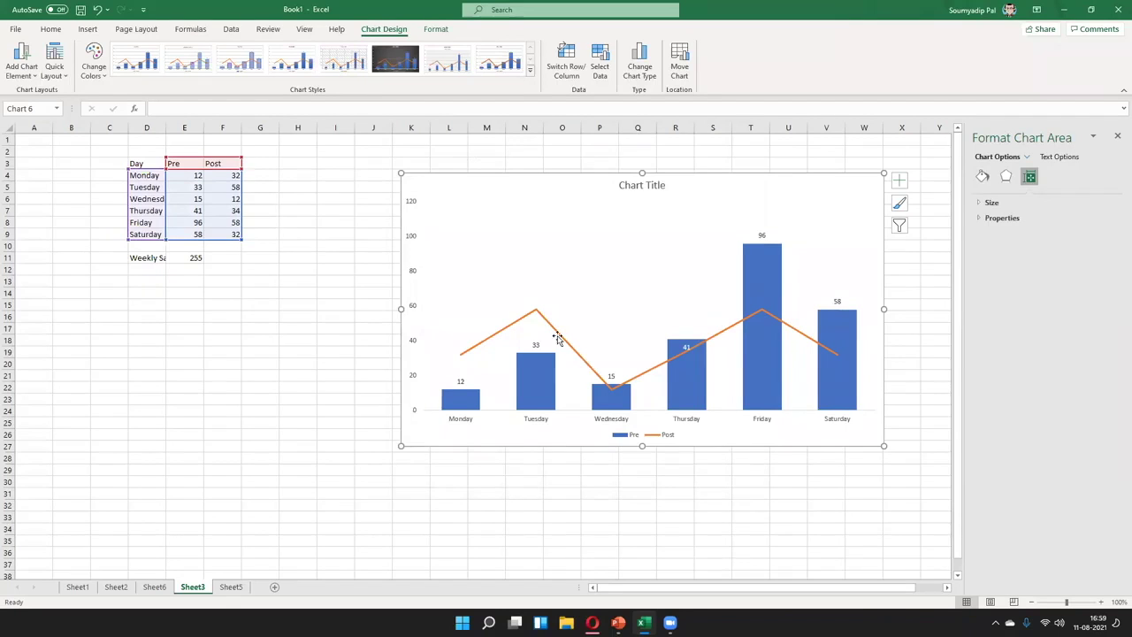
{"action": "key", "text": "ctrl+z"}
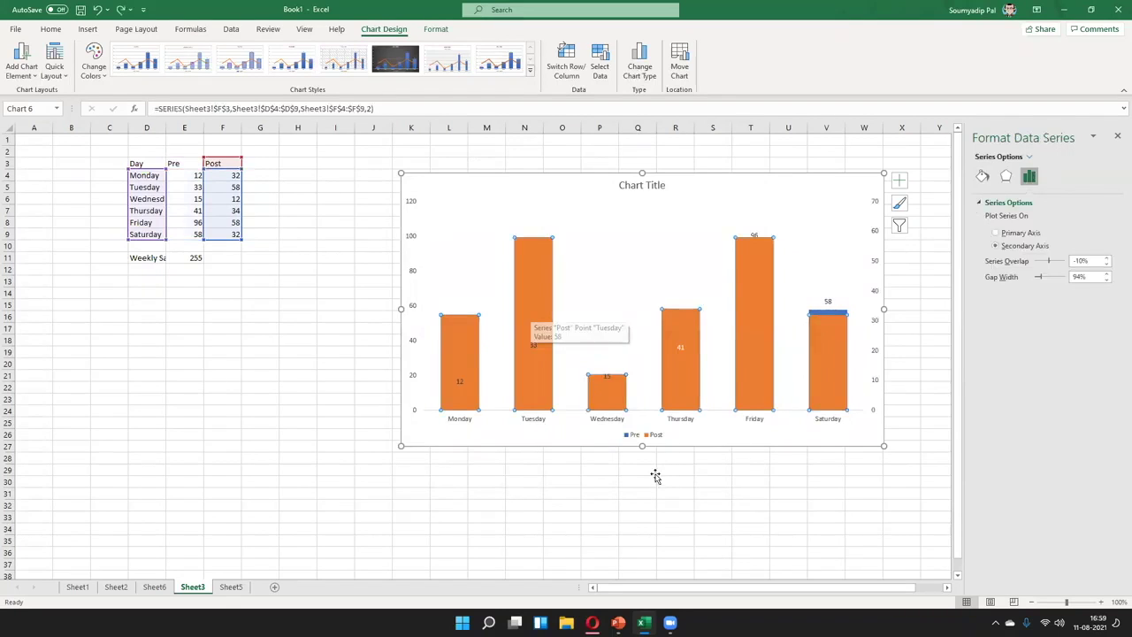
- Try the plain Line chart type for both series and undo the change
{"action": "left_click", "coordinate": [416, 218]}
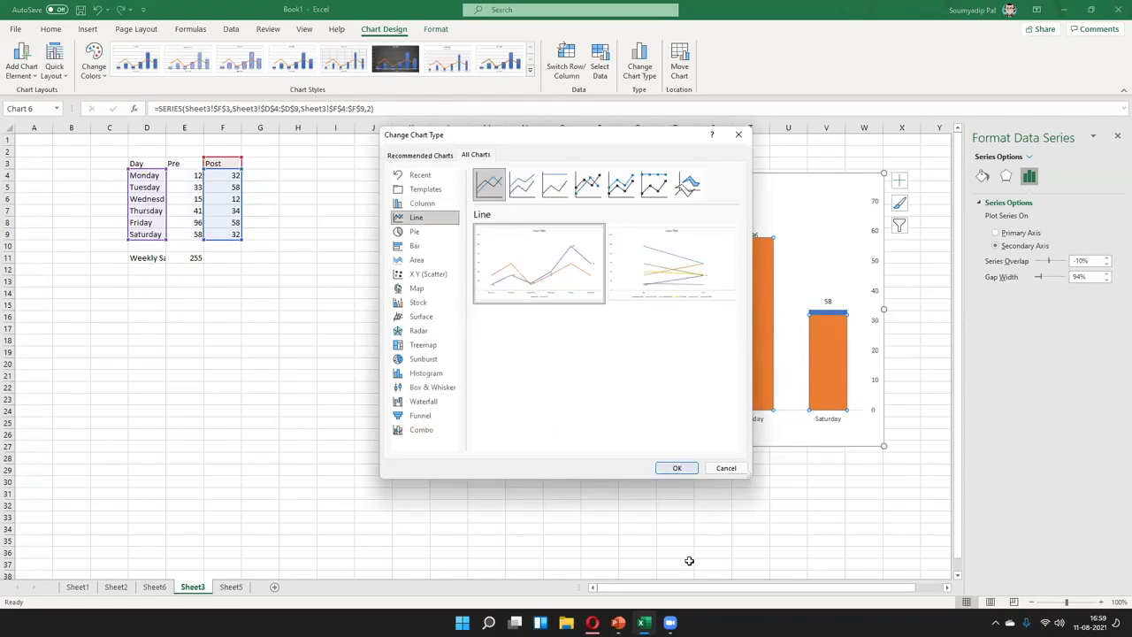
{"action": "left_click", "coordinate": [677, 468]}
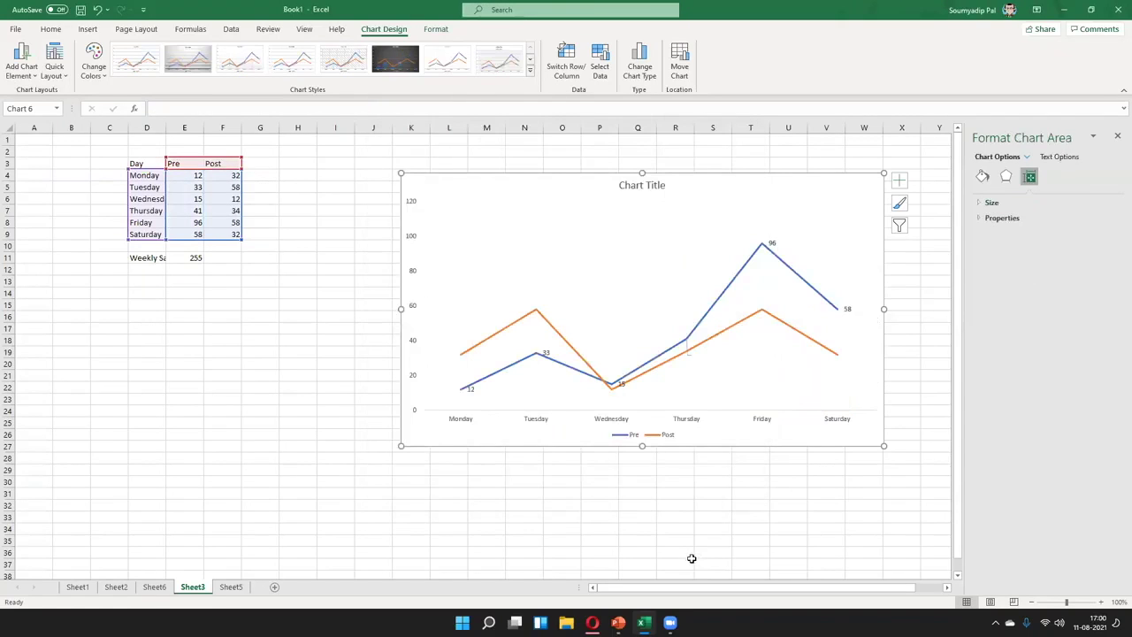
{"action": "key", "text": "ctrl+z"}
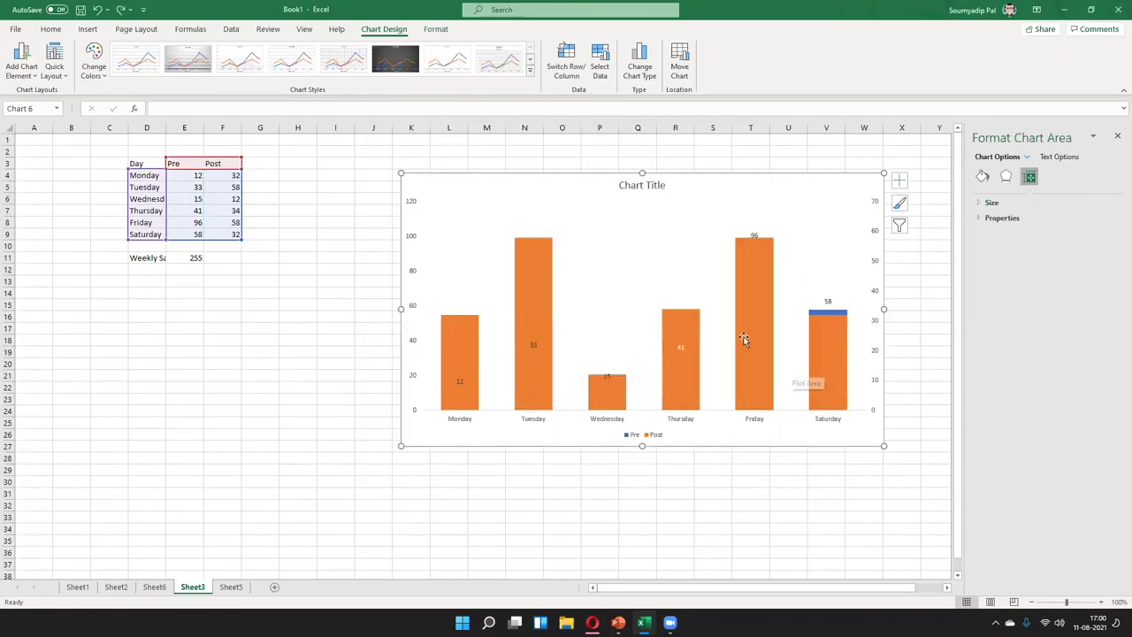
- Change the chart to a custom combination with Pre as Clustered Column and Post as Line on the secondary axis
{"action": "left_click", "coordinate": [546, 329]}
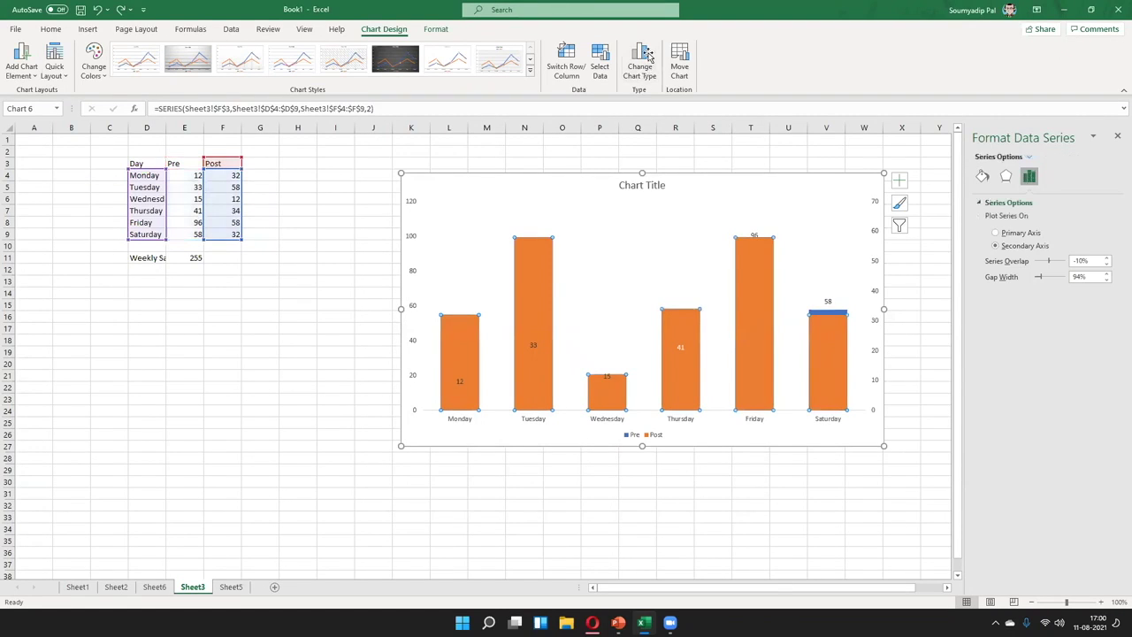
{"action": "left_click", "coordinate": [640, 66]}
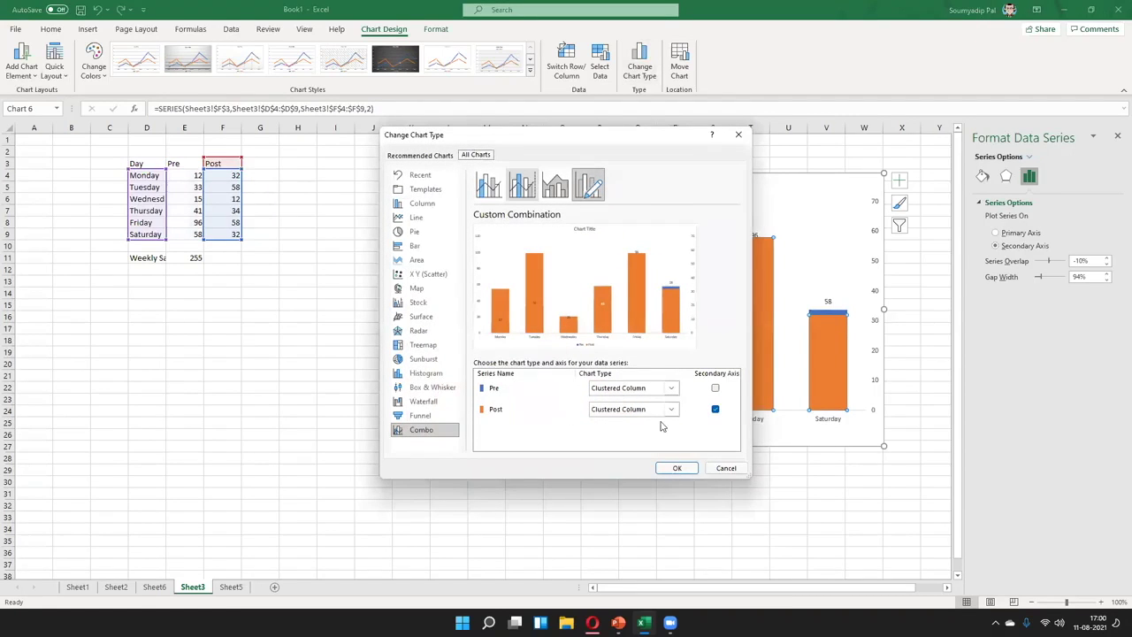
{"action": "left_click", "coordinate": [715, 409]}
{"action": "left_click", "coordinate": [714, 409]}
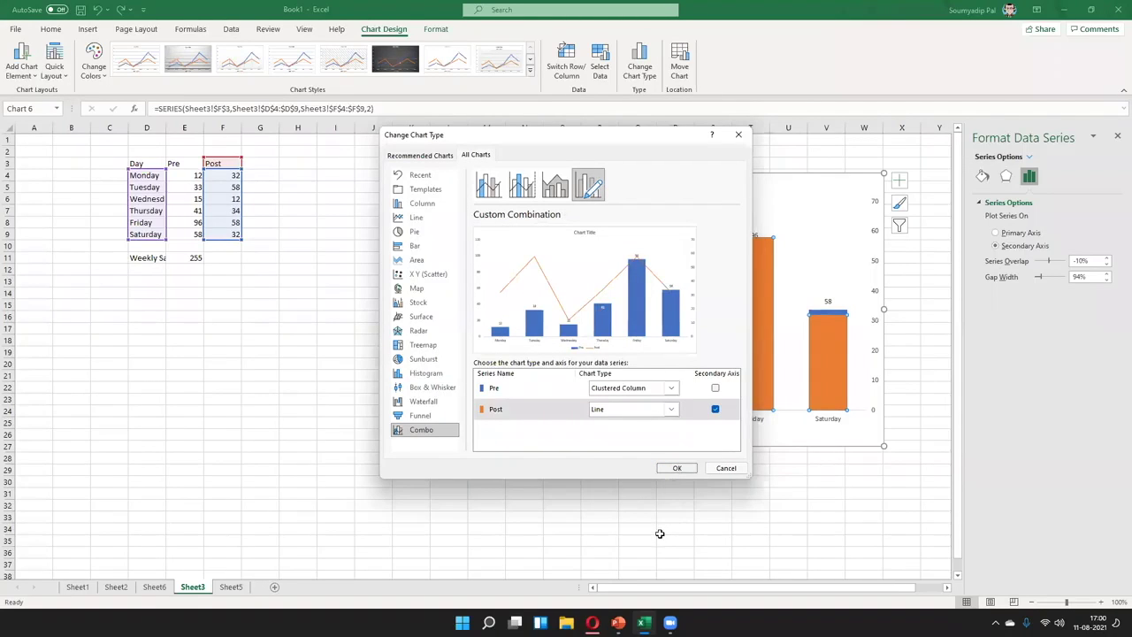
{"action": "key", "text": "Return"}
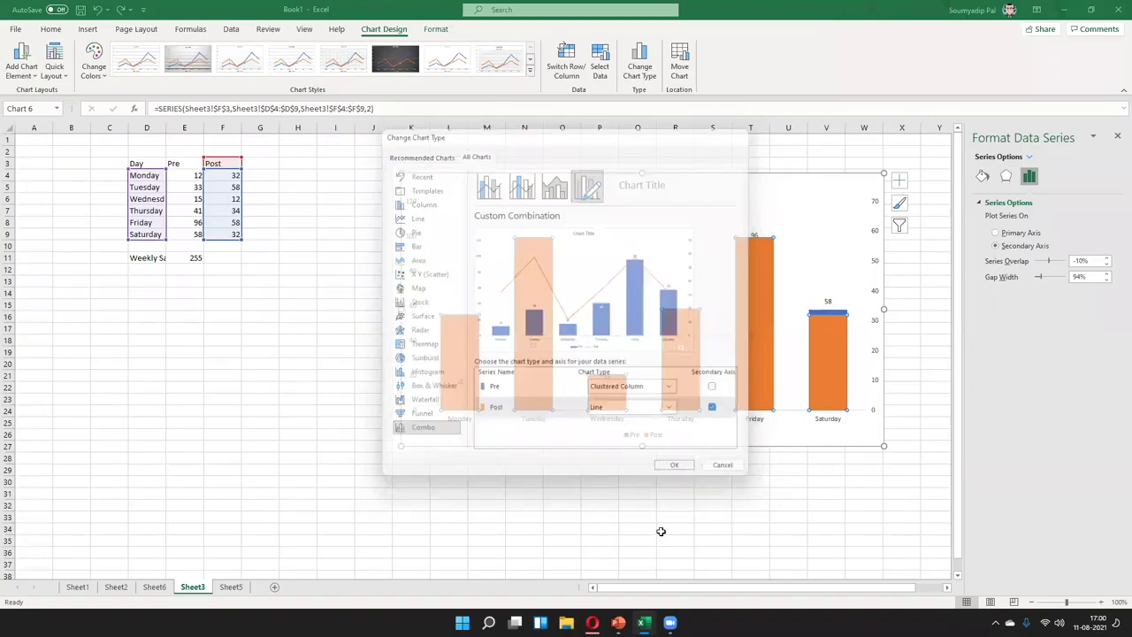
{"action": "left_click", "coordinate": [660, 531]}
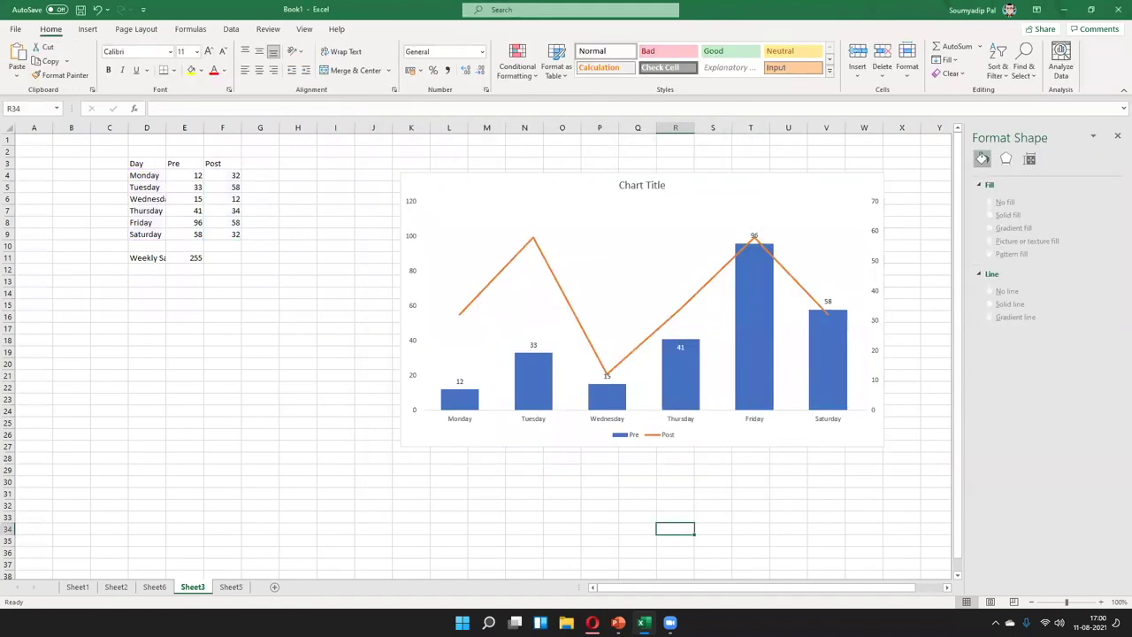
- Position the Pre series data labels at Inside Base and set their font colour to white
{"action": "left_click", "coordinate": [755, 236]}
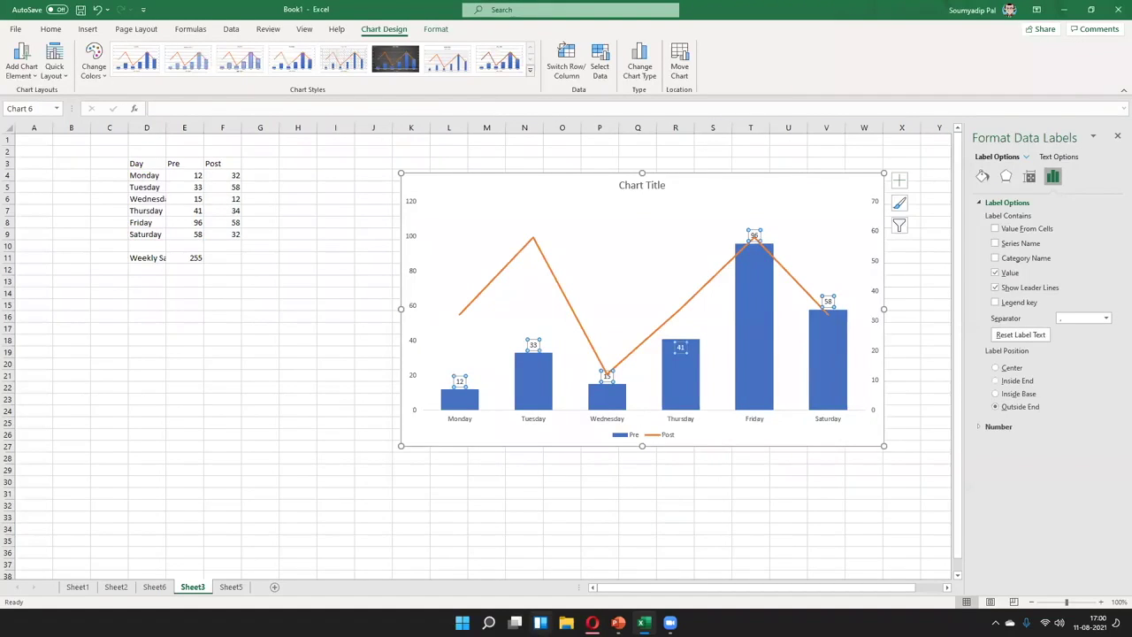
{"action": "left_click", "coordinate": [794, 556]}
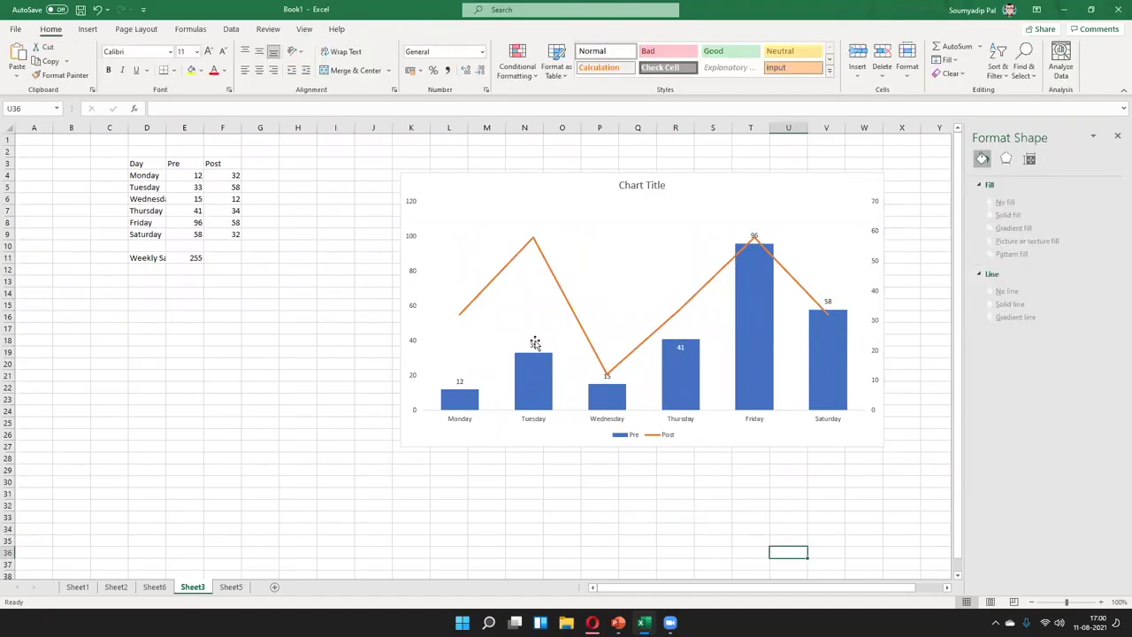
{"action": "left_click", "coordinate": [605, 375]}
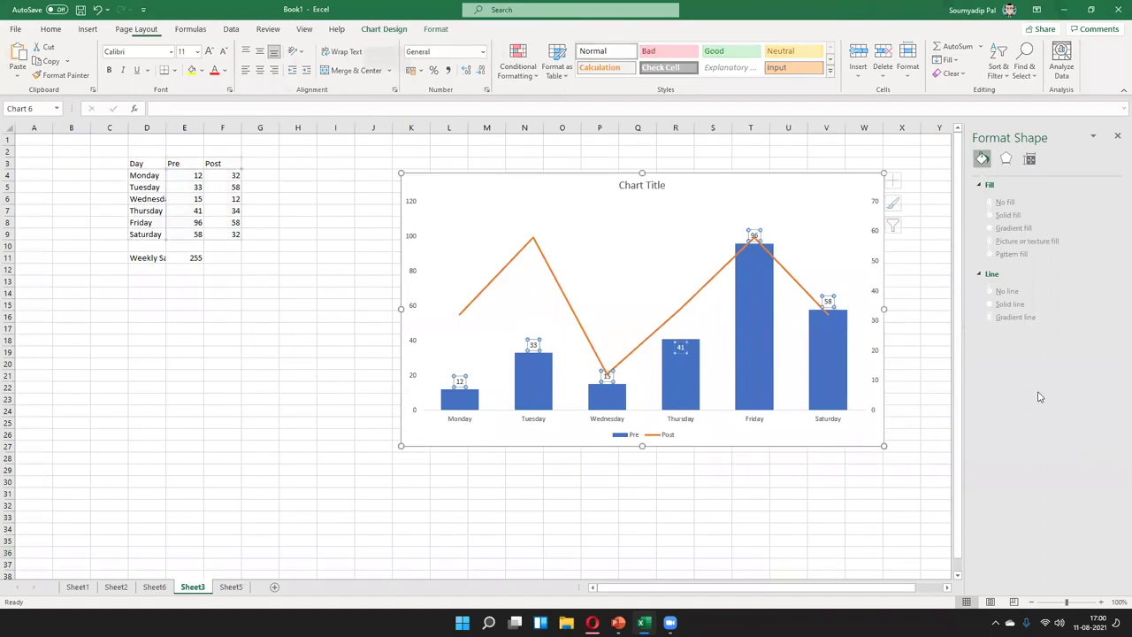
{"action": "left_click", "coordinate": [1029, 396]}
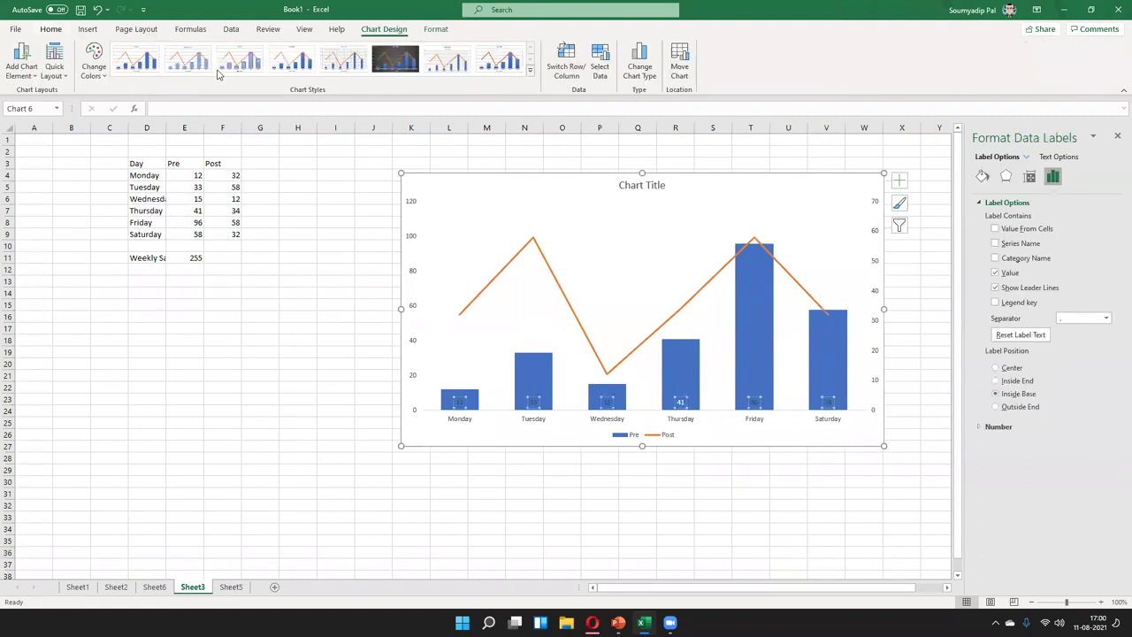
{"action": "left_click", "coordinate": [50, 29]}
{"action": "left_click", "coordinate": [227, 438]}
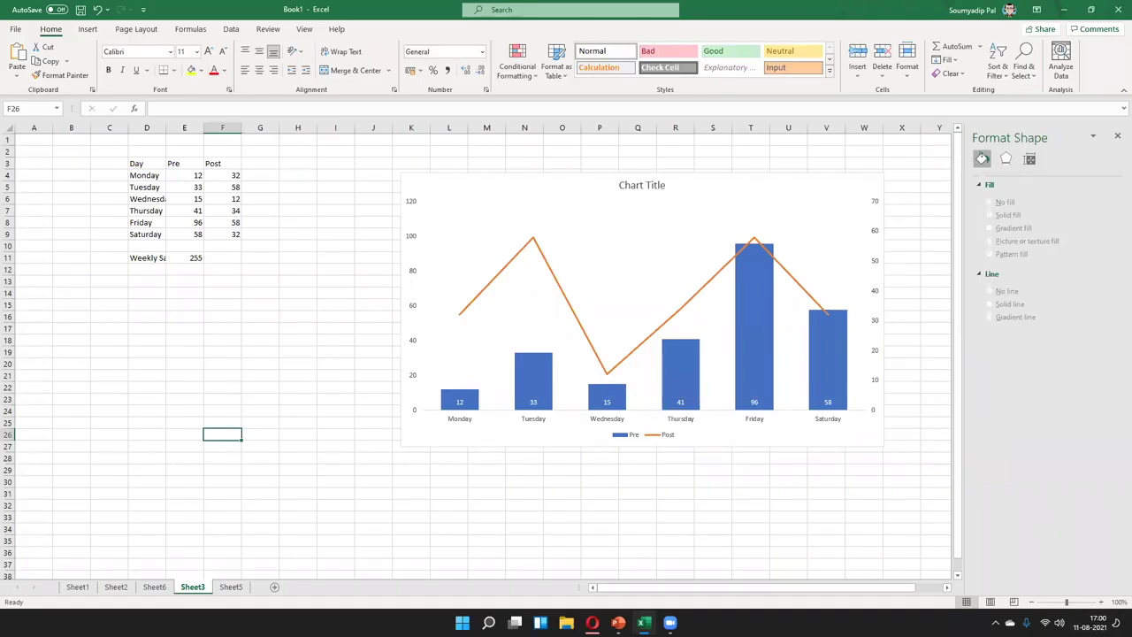
{"action": "left_click", "coordinate": [535, 239]}
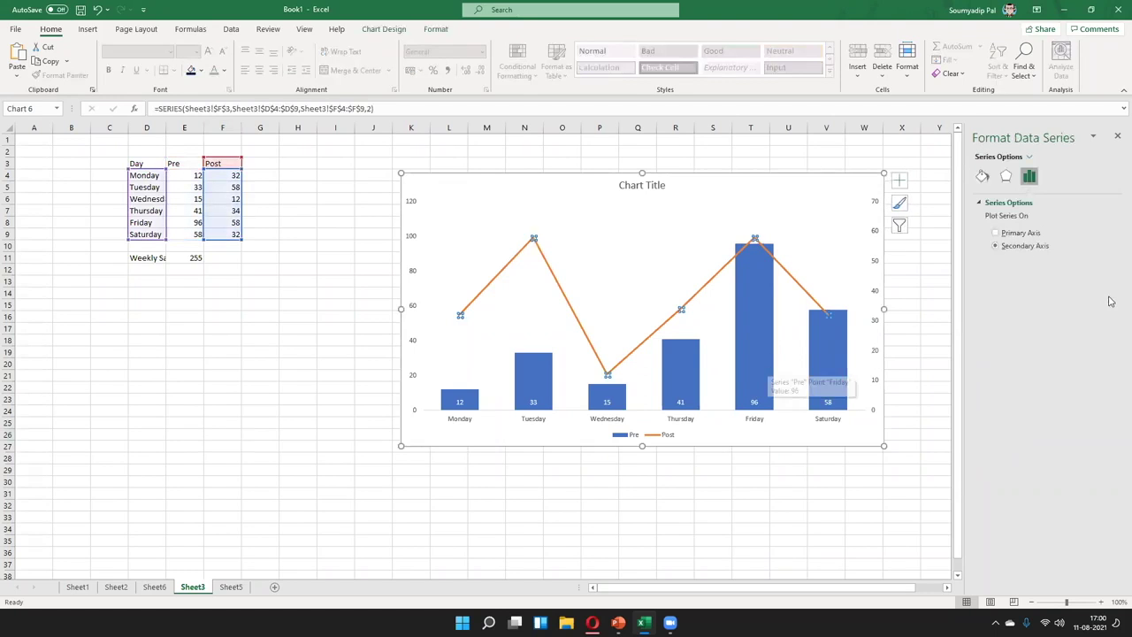
{"action": "left_click", "coordinate": [868, 532]}
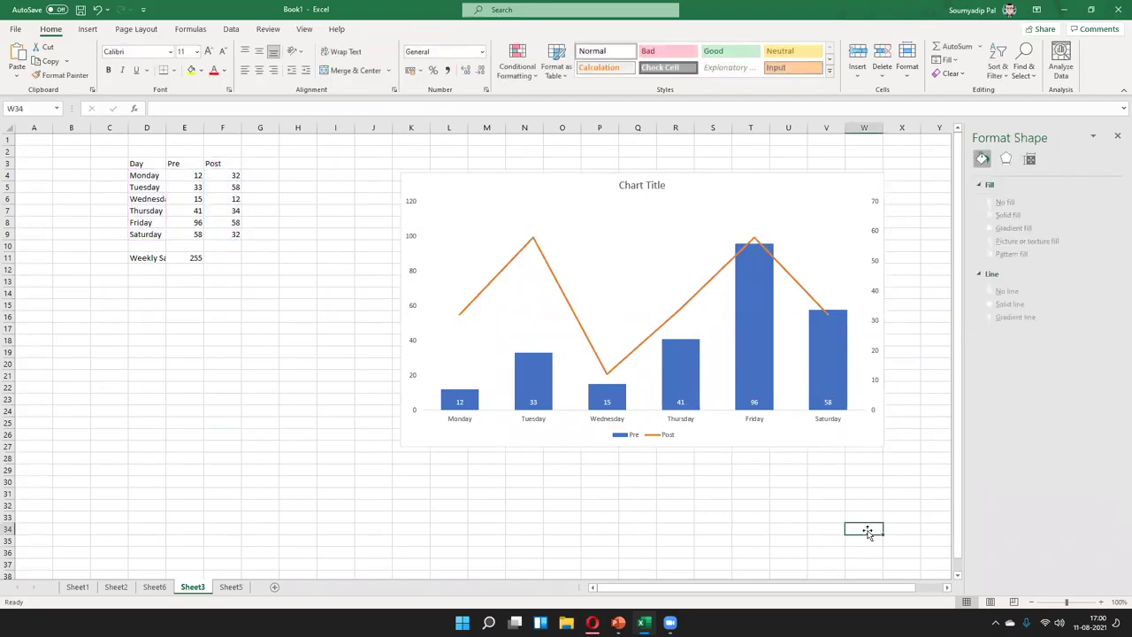
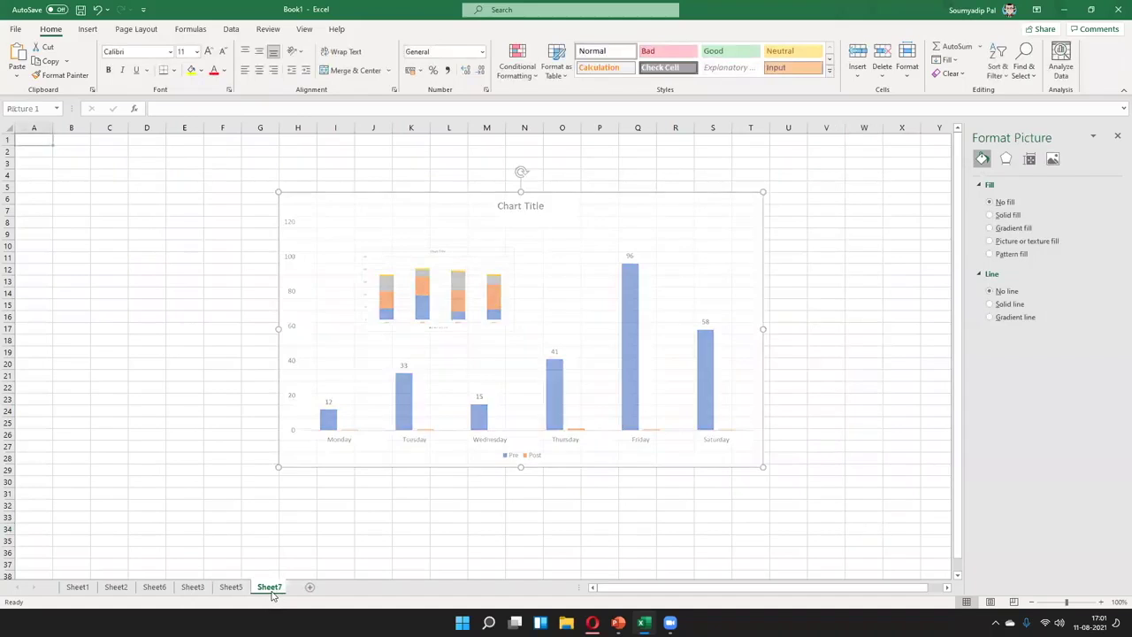
- Delete the chart picture from Sheet7
{"action": "key", "text": "Delete"}
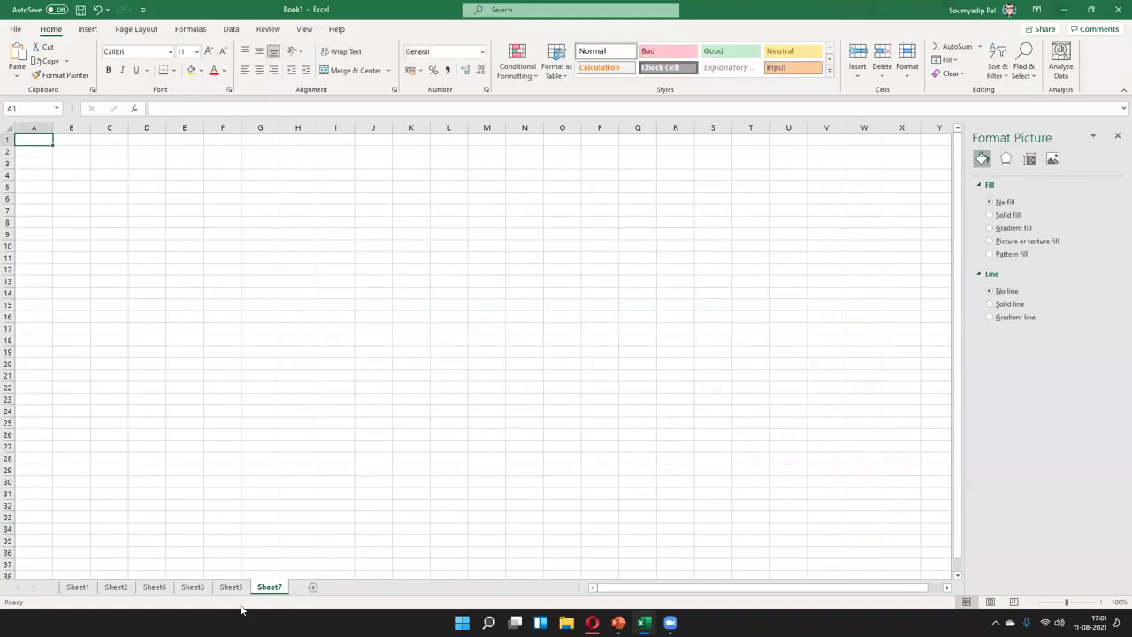
- Clear the value in cell F118 on Sheet1
{"action": "left_click", "coordinate": [73, 590]}
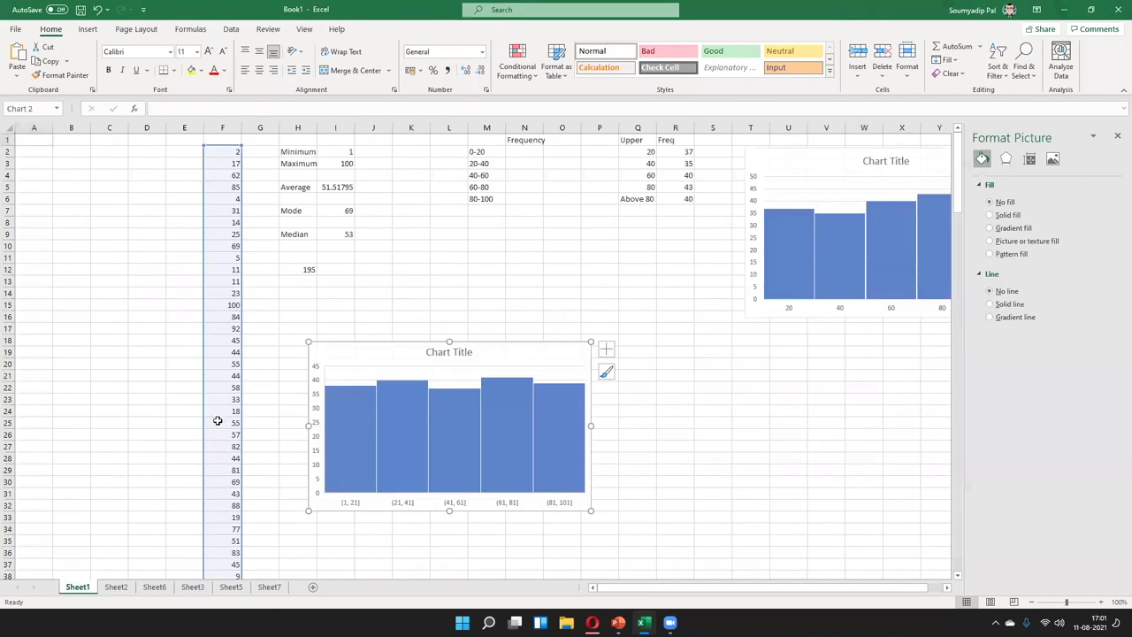
{"action": "scroll", "coordinate": [223, 442], "scroll_direction": "down", "scroll_amount": 9}
{"action": "scroll", "coordinate": [228, 458], "scroll_direction": "down", "scroll_amount": 20}
{"action": "left_click", "coordinate": [227, 457]}
{"action": "scroll", "coordinate": [521, 348], "scroll_direction": "up", "scroll_amount": 15}
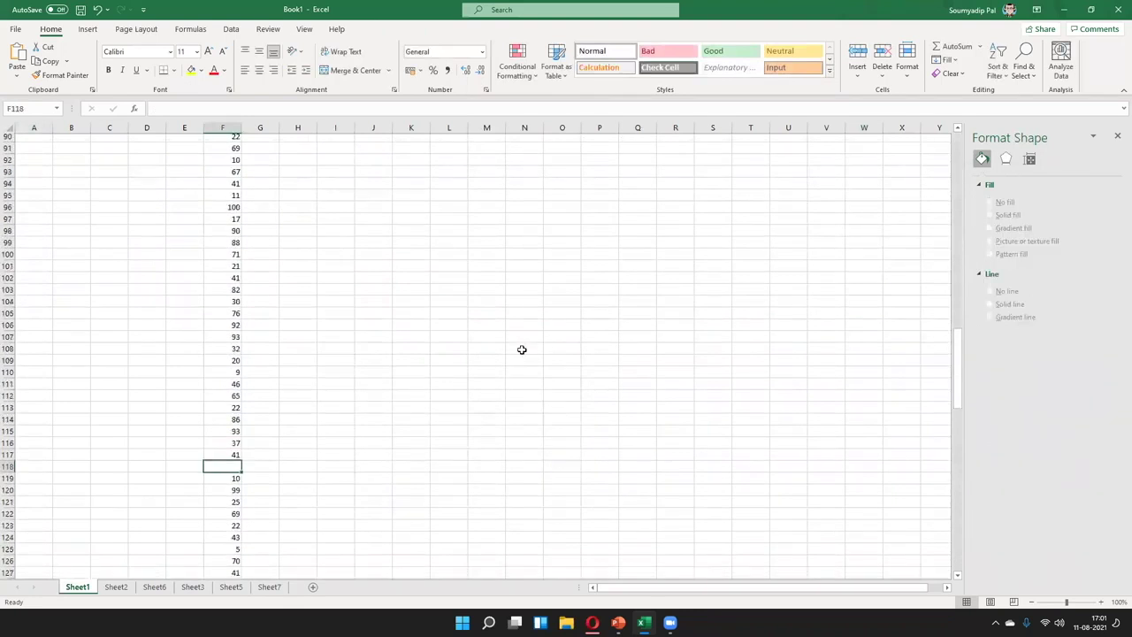
{"action": "scroll", "coordinate": [249, 402], "scroll_direction": "up", "scroll_amount": 15}
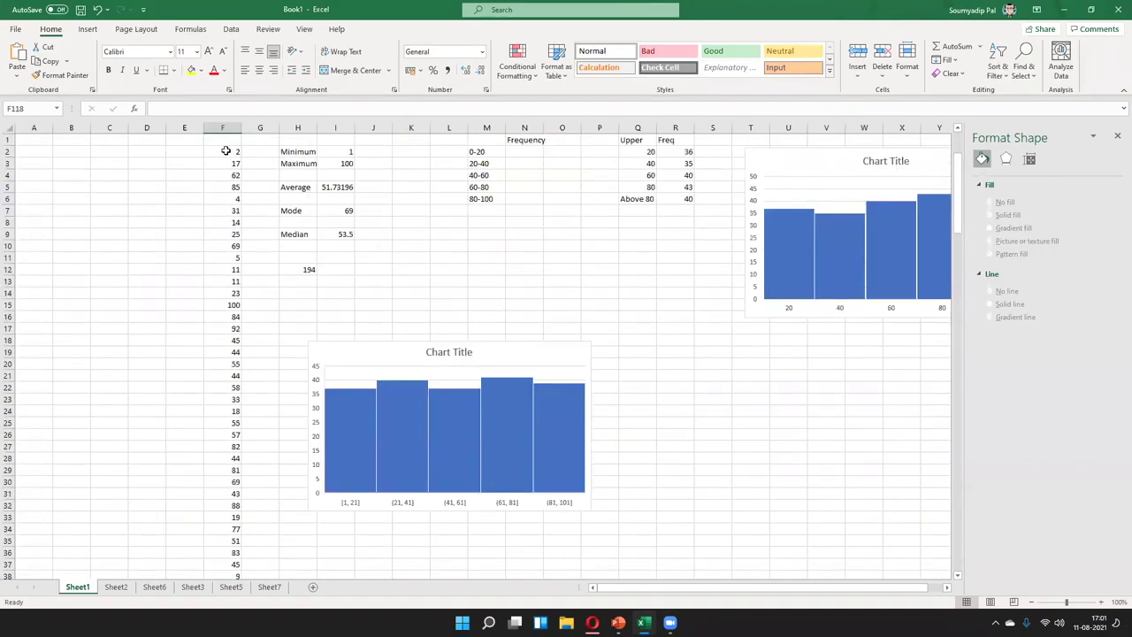
- Jump through the data in column F from F2 to locate its gap and last entry, and return to F2
{"action": "left_click", "coordinate": [223, 151]}
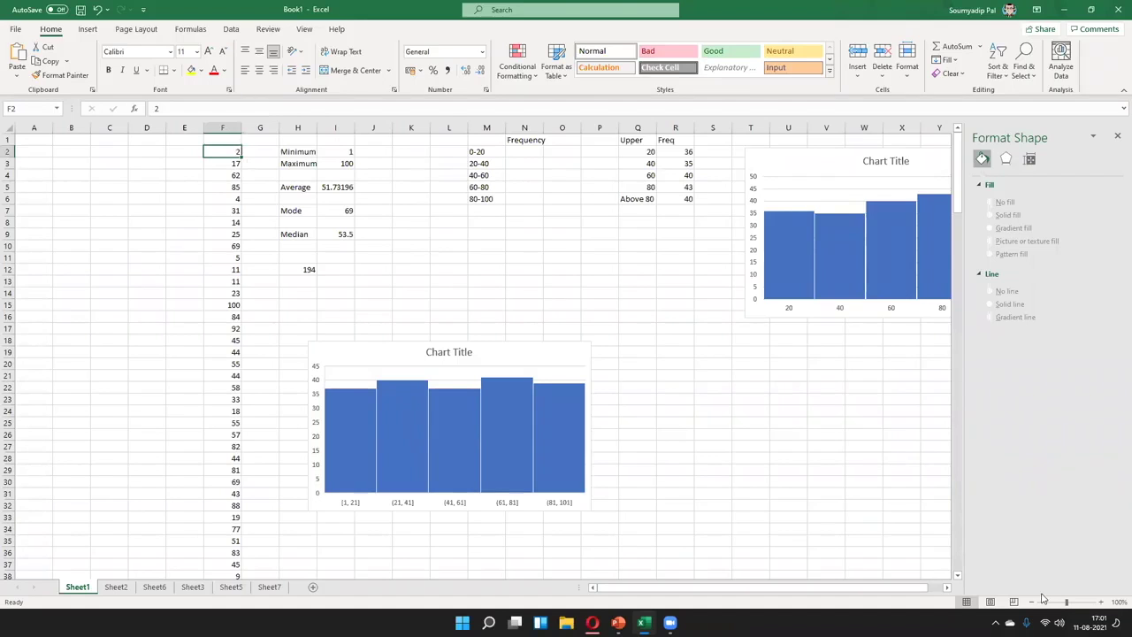
{"action": "key", "text": "ctrl+Down"}
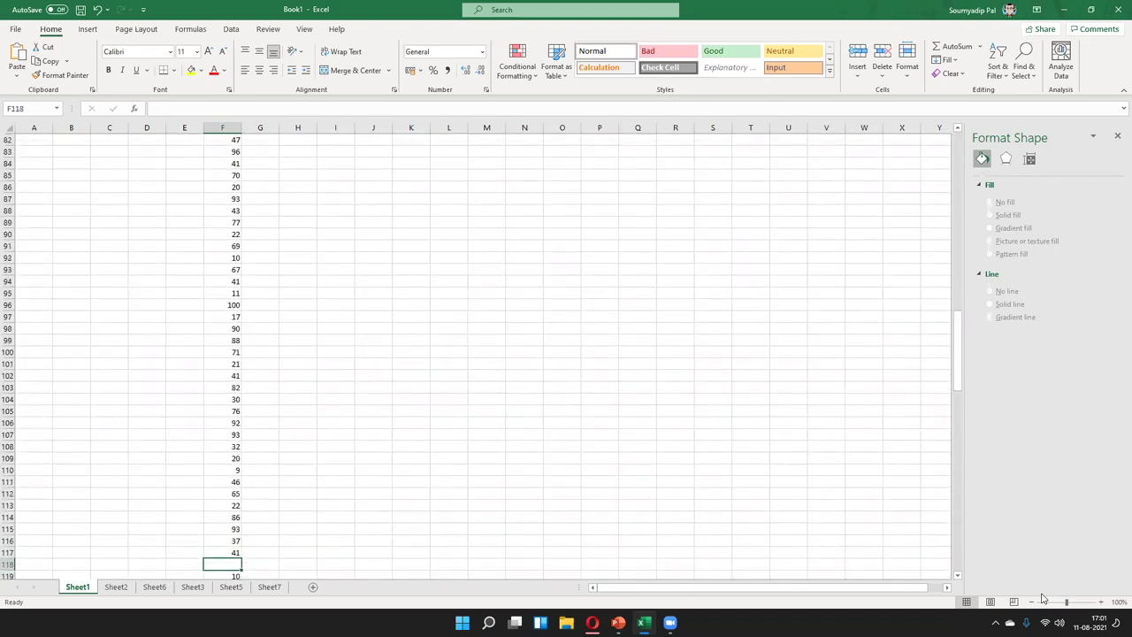
{"action": "key", "text": "ctrl+Down"}
{"action": "key", "text": "ctrl+Up"}
{"action": "key", "text": "ctrl+Down"}
{"action": "key", "text": "ctrl+Down"}
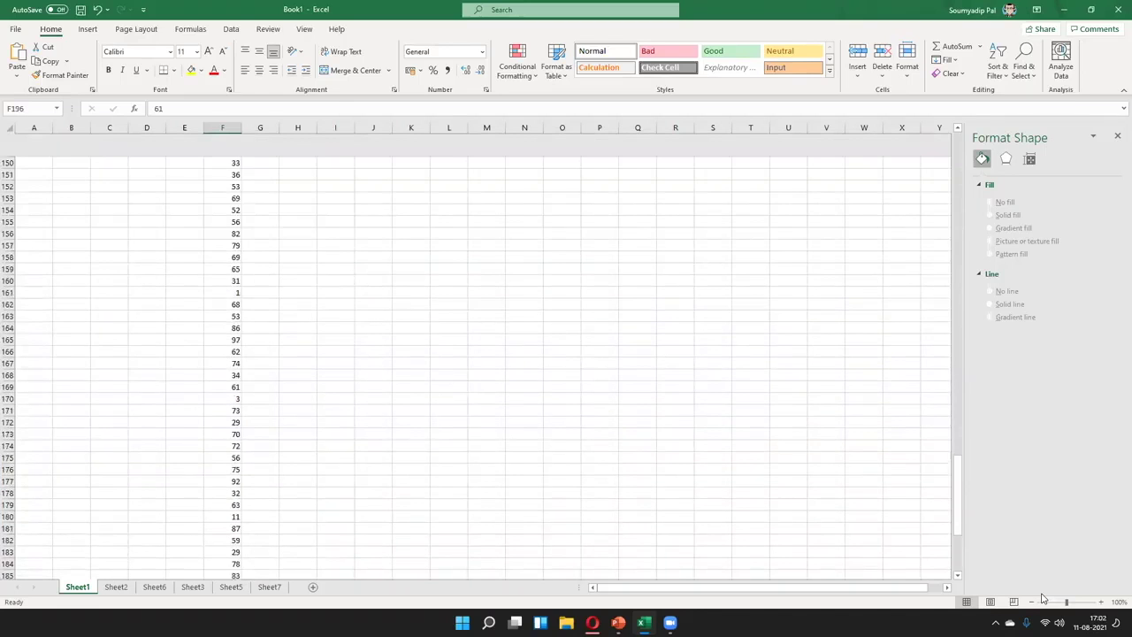
{"action": "key", "text": "ctrl+Up"}
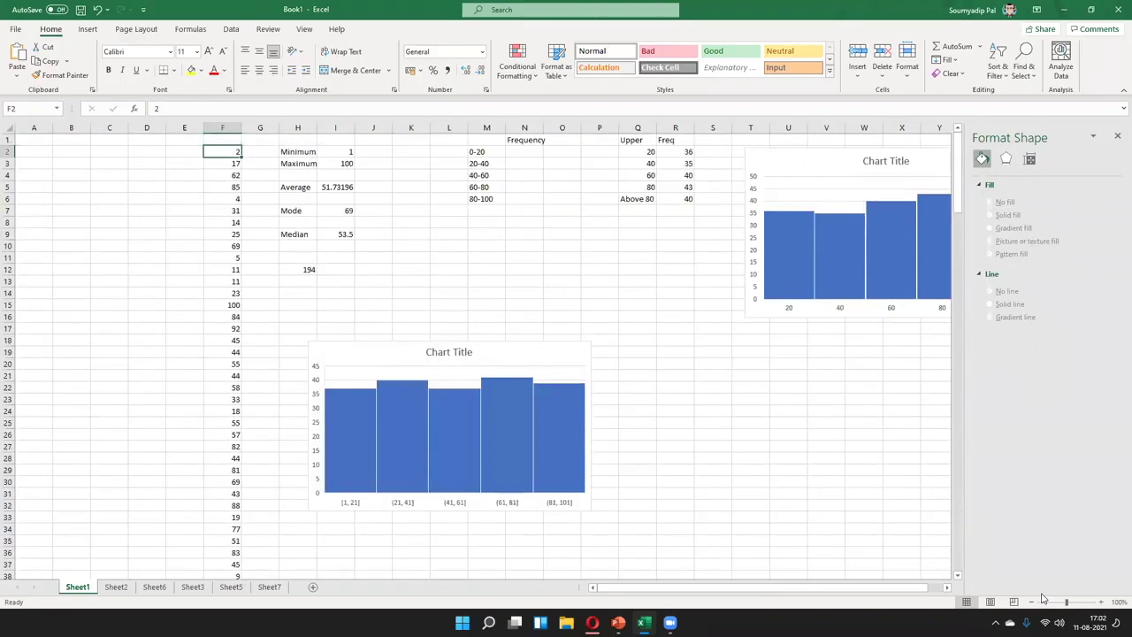
- Copy the column F values from F2:F196 into column E starting at E2
{"action": "key", "text": "ctrl+shift+Down"}
{"action": "key", "text": "ctrl+shift+Down"}
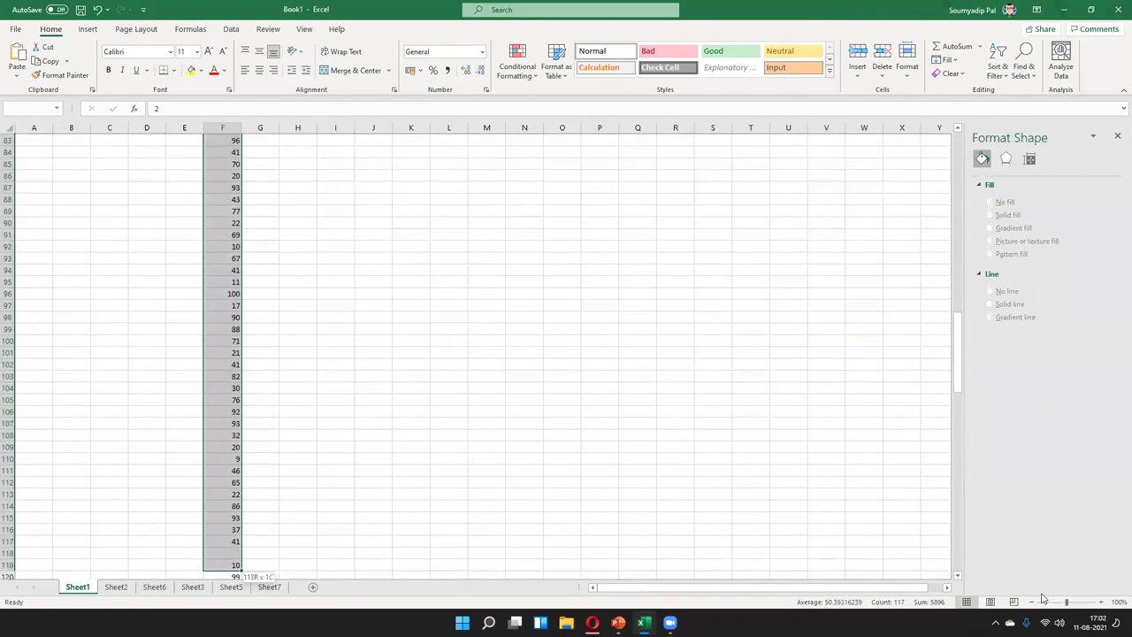
{"action": "key", "text": "ctrl+c"}
{"action": "key", "text": "Left"}
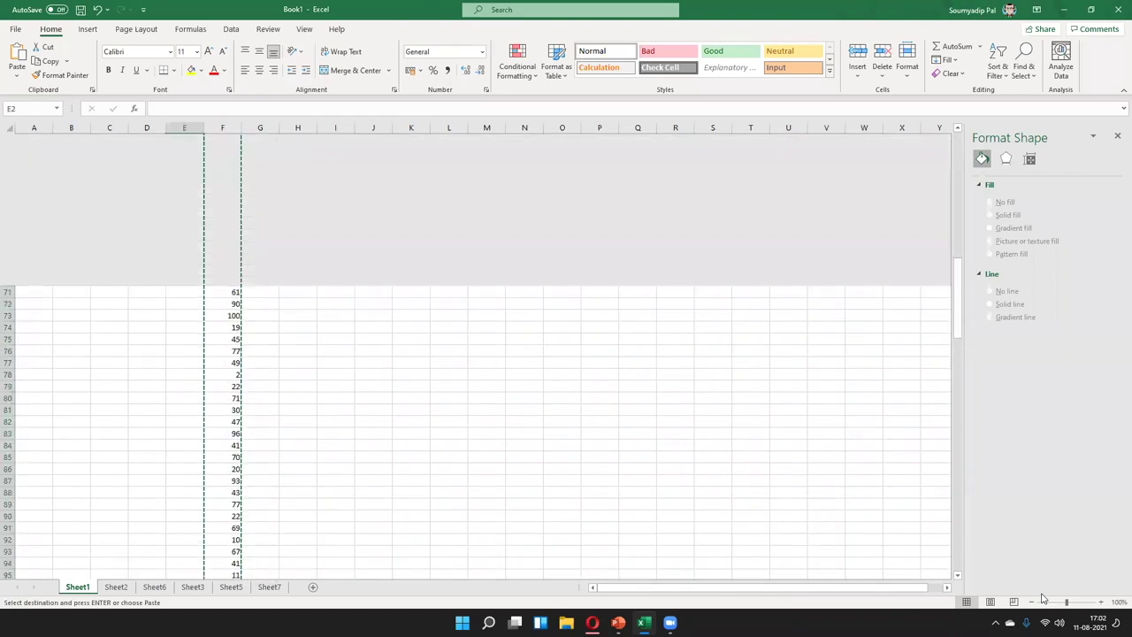
{"action": "key", "text": "ctrl+v"}
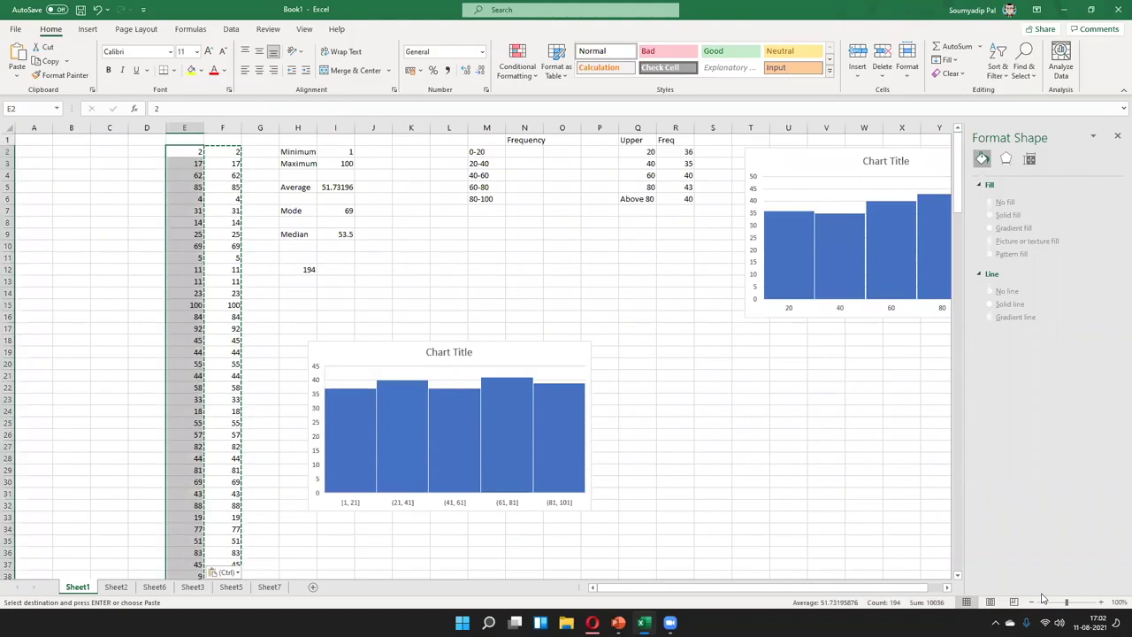
- Fill the blank cell E118 with 45
{"action": "key", "text": "Down"}
{"action": "key", "text": "Page_Down"}
{"action": "key", "text": "Page_Down"}
{"action": "key", "text": "Page_Down"}
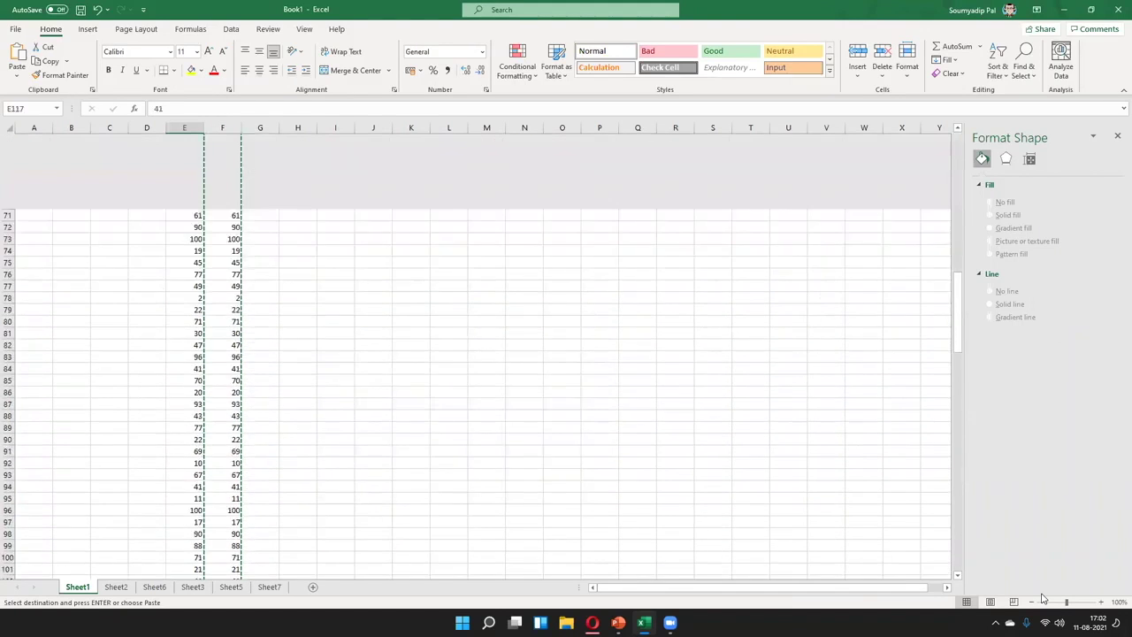
{"action": "key", "text": "Escape"}
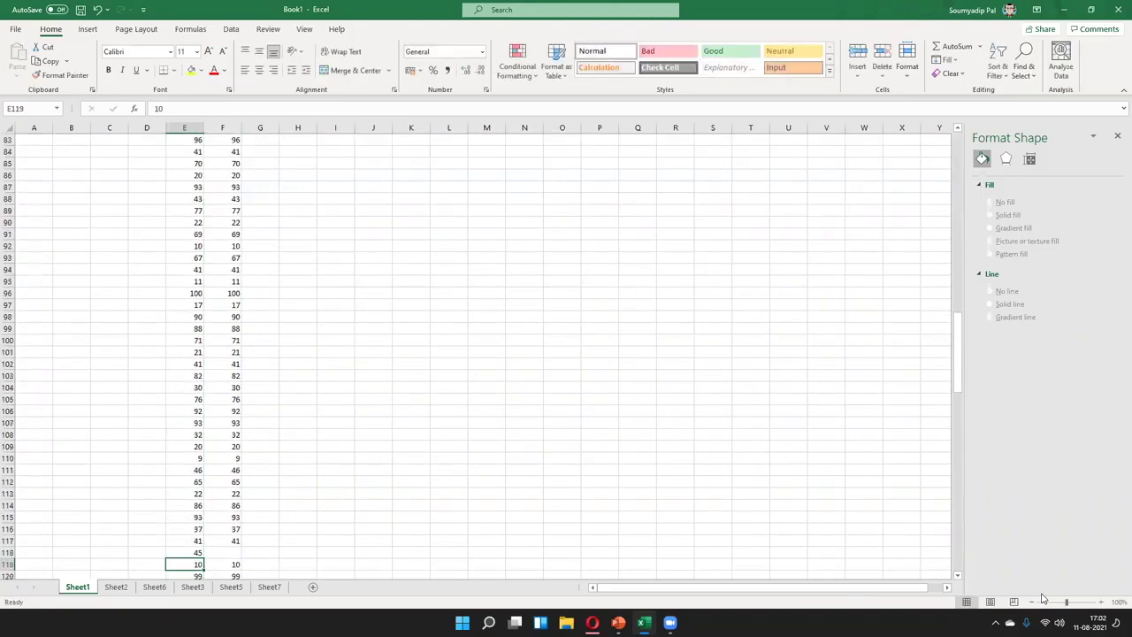
- Jump between the first and last entries of column E to check the list for gaps
{"action": "key", "text": "ctrl+Up"}
{"action": "key", "text": "Up"}
{"action": "key", "text": "Down"}
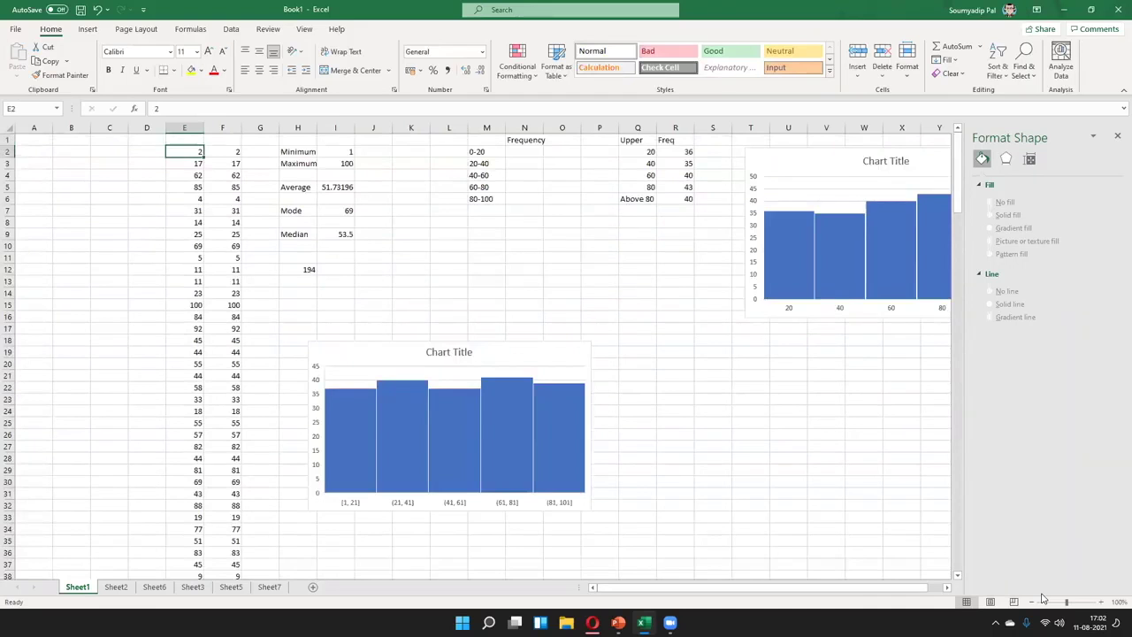
{"action": "key", "text": "ctrl+Down"}
{"action": "key", "text": "Down"}
{"action": "key", "text": "Down"}
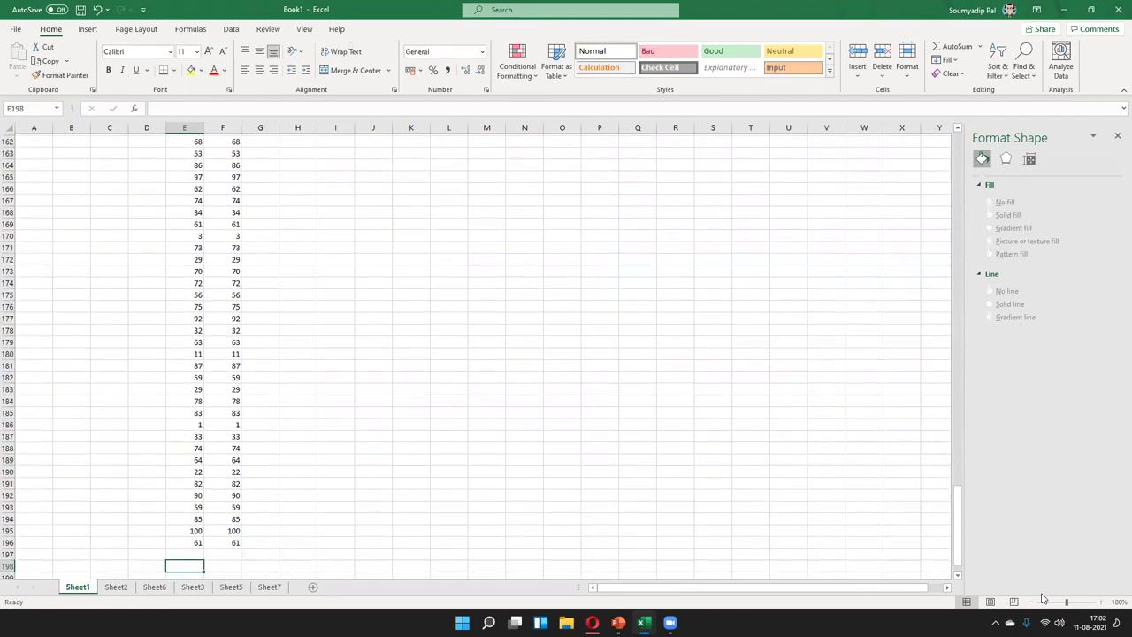
{"action": "key", "text": "Up"}
{"action": "key", "text": "Up"}
{"action": "key", "text": "Up"}
{"action": "key", "text": "ctrl+Up"}
- Jump through column F to locate its blank cell and return to the first entry for comparison with column E
{"action": "key", "text": "Right"}
{"action": "key", "text": "ctrl+Down"}
{"action": "key", "text": "ctrl+Down"}
{"action": "key", "text": "ctrl+Down"}
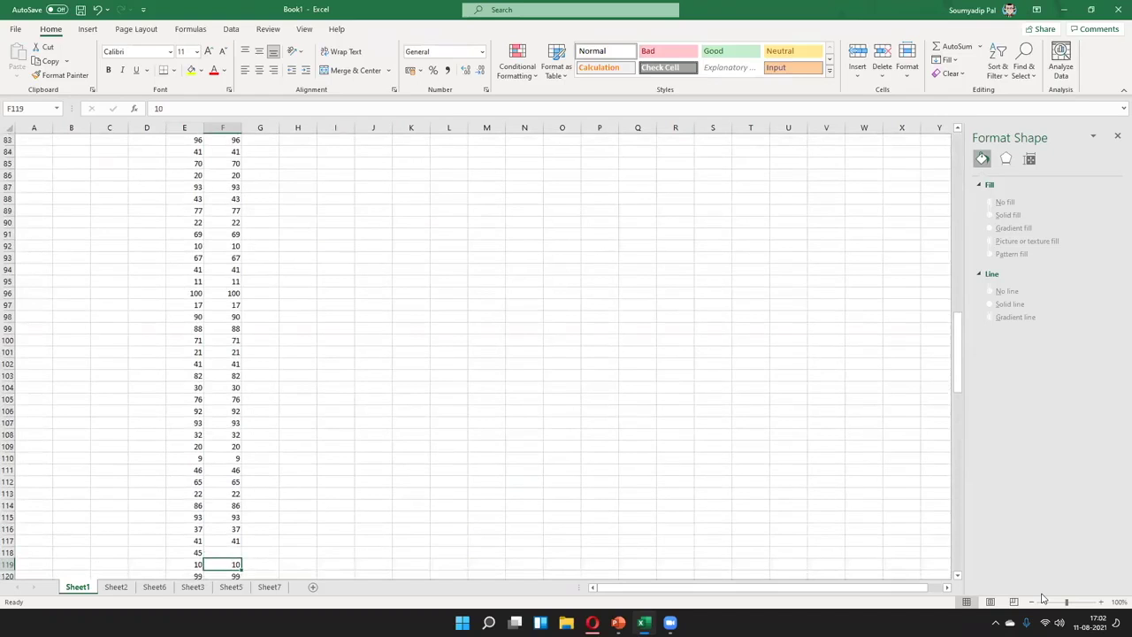
{"action": "key", "text": "ctrl+Up"}
{"action": "key", "text": "ctrl+Up"}
{"action": "key", "text": "ctrl+Up"}
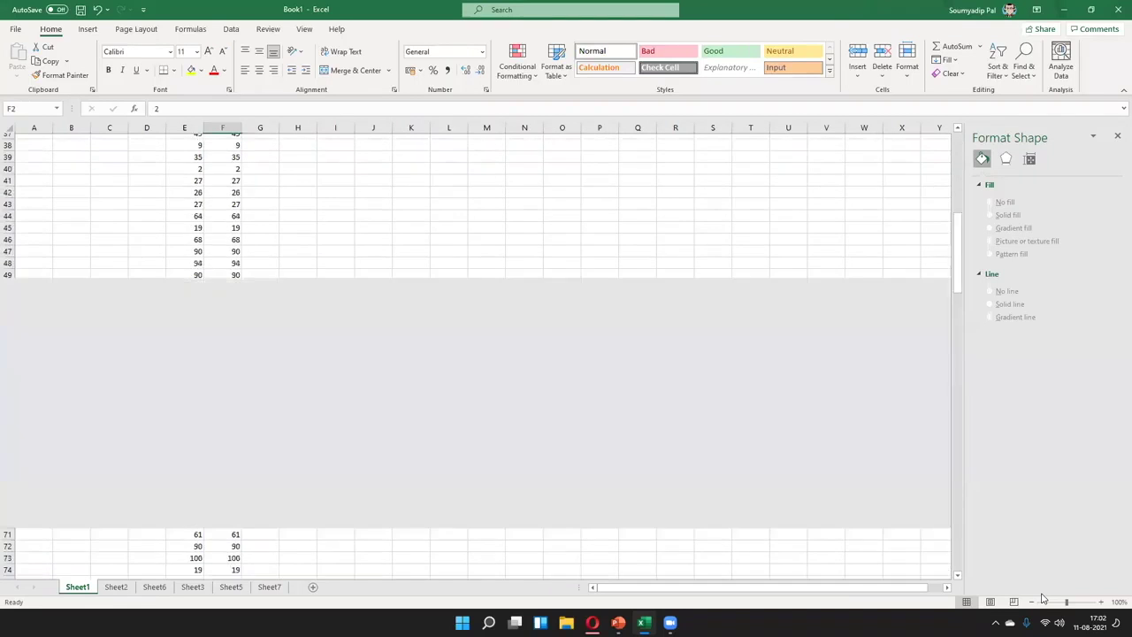
- Try a COUNTBLANK formula for the combined range E2:F196 in cell C3 and clear it
{"action": "key", "text": "Left"}
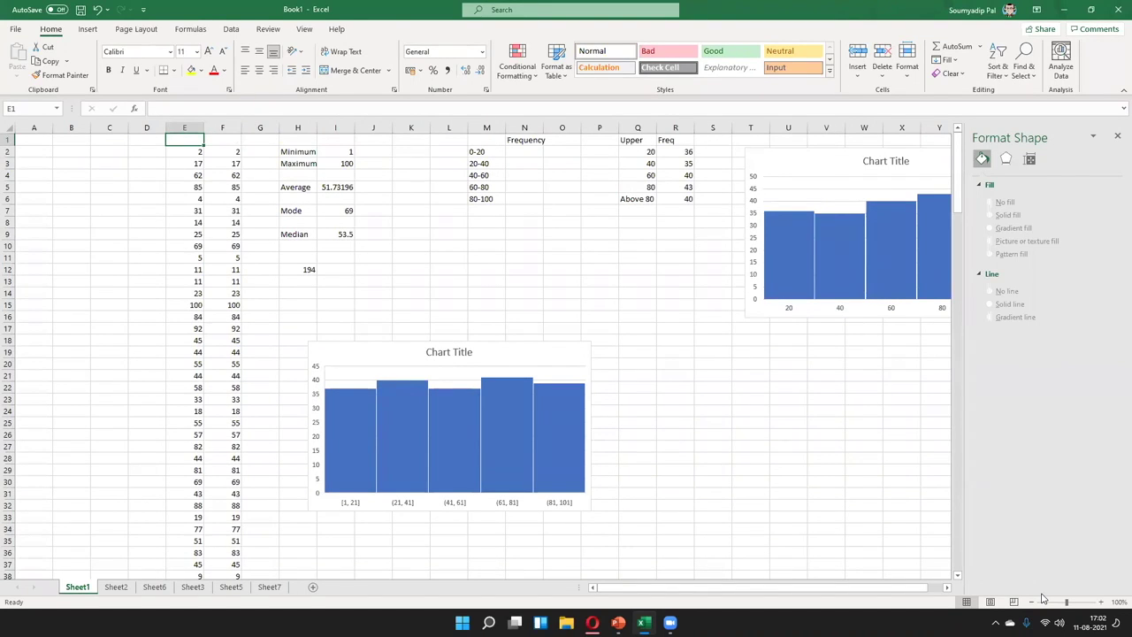
{"action": "key", "text": "Left"}
{"action": "key", "text": "Left"}
{"action": "key", "text": "Down"}
{"action": "key", "text": "Down"}
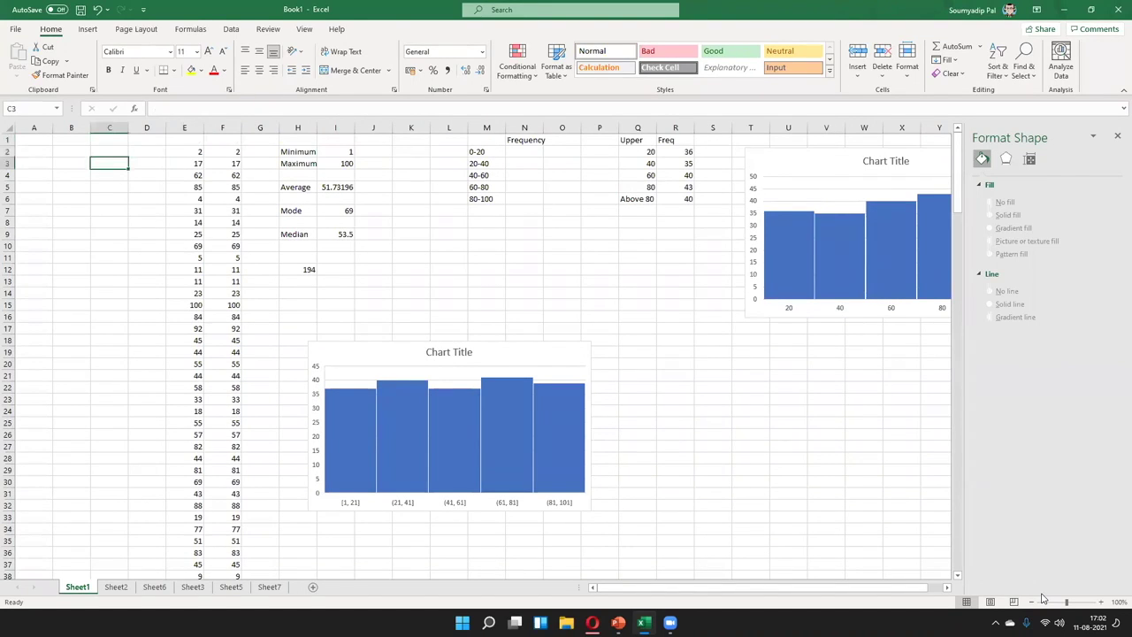
{"action": "type", "text": "="}
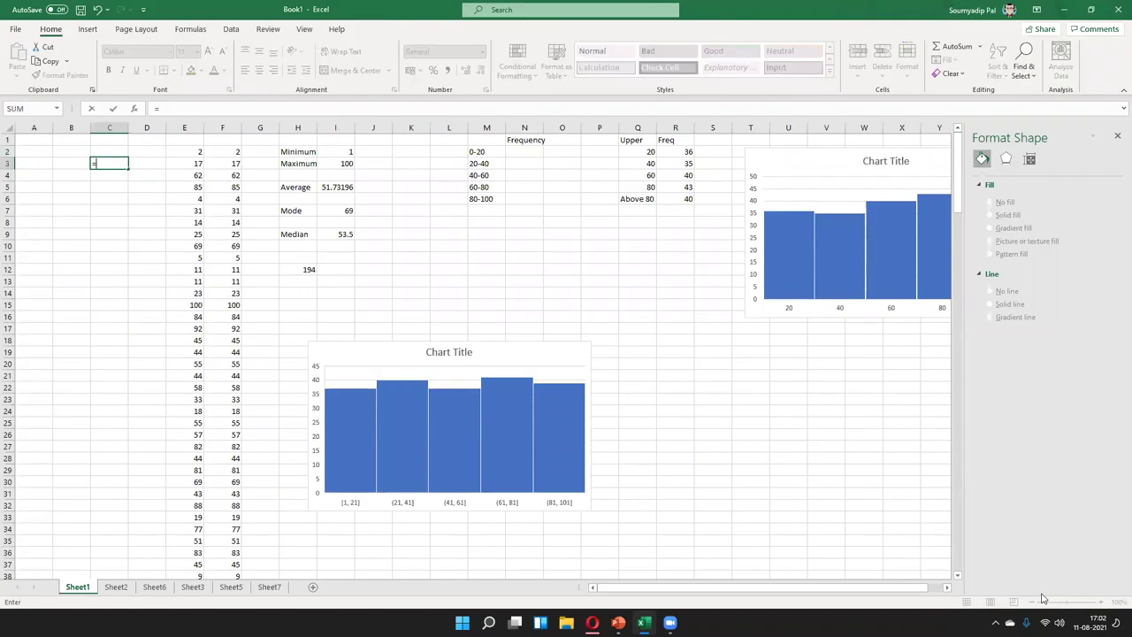
{"action": "type", "text": "count"}
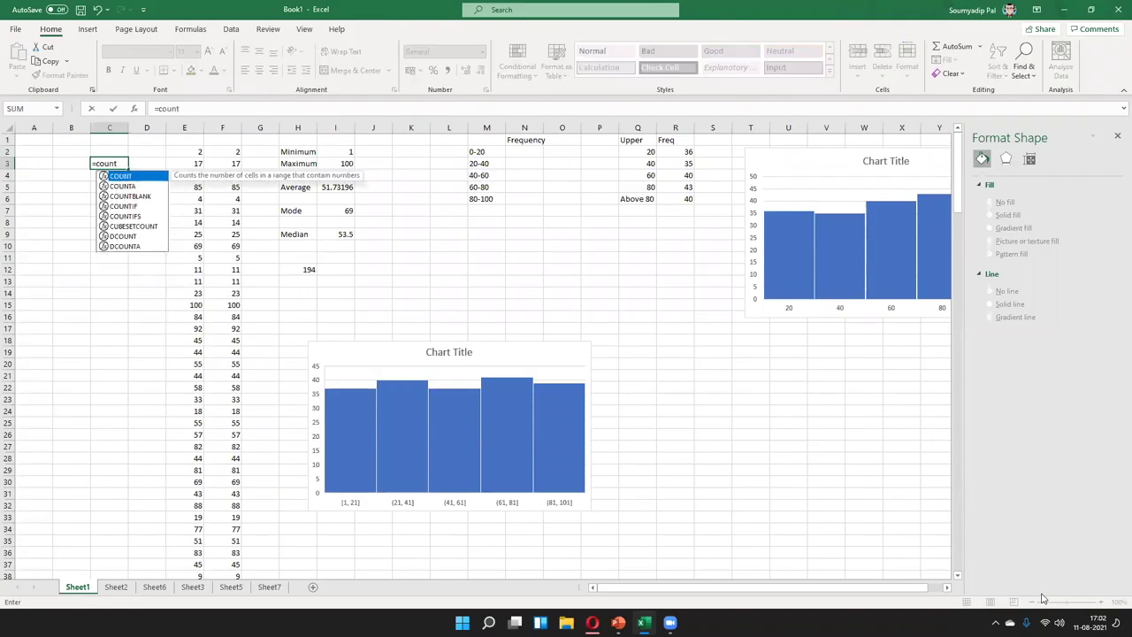
{"action": "type", "text": "bl"}
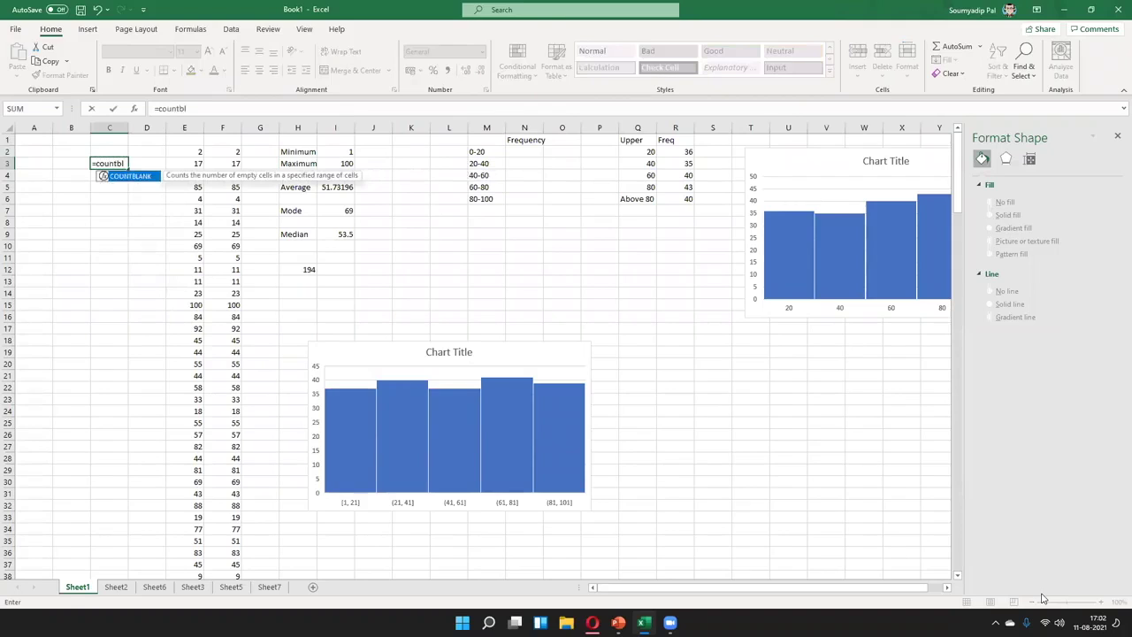
{"action": "key", "text": "Tab"}
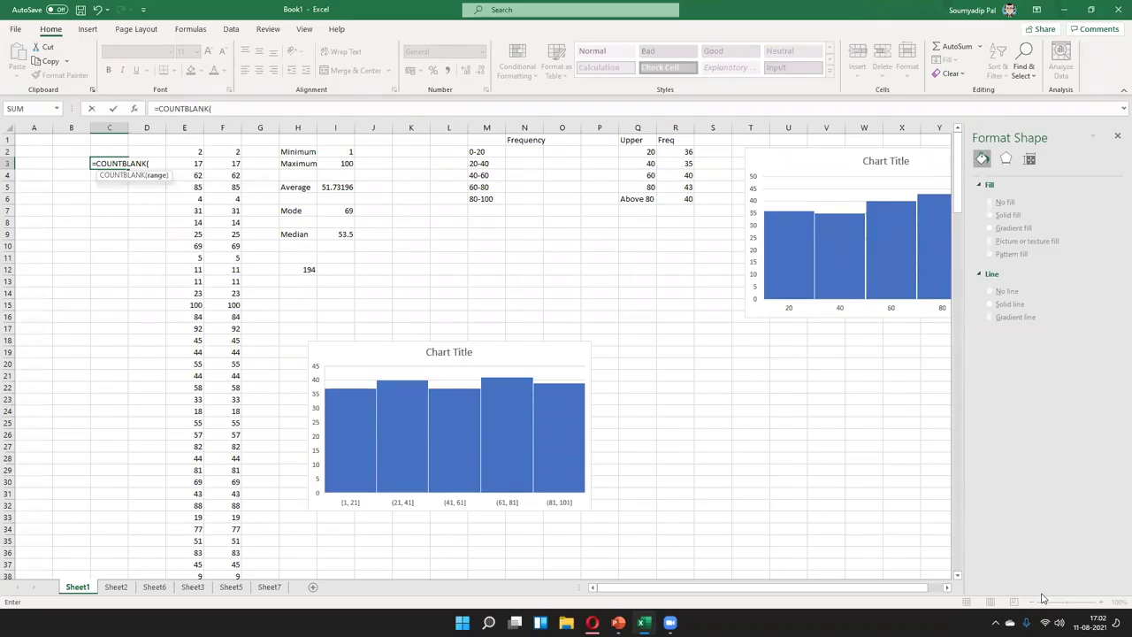
{"action": "key", "text": "Right"}
{"action": "key", "text": "Right"}
{"action": "key", "text": "Up"}
{"action": "key", "text": "shift+Right"}
{"action": "key", "text": "ctrl+shift+Down"}
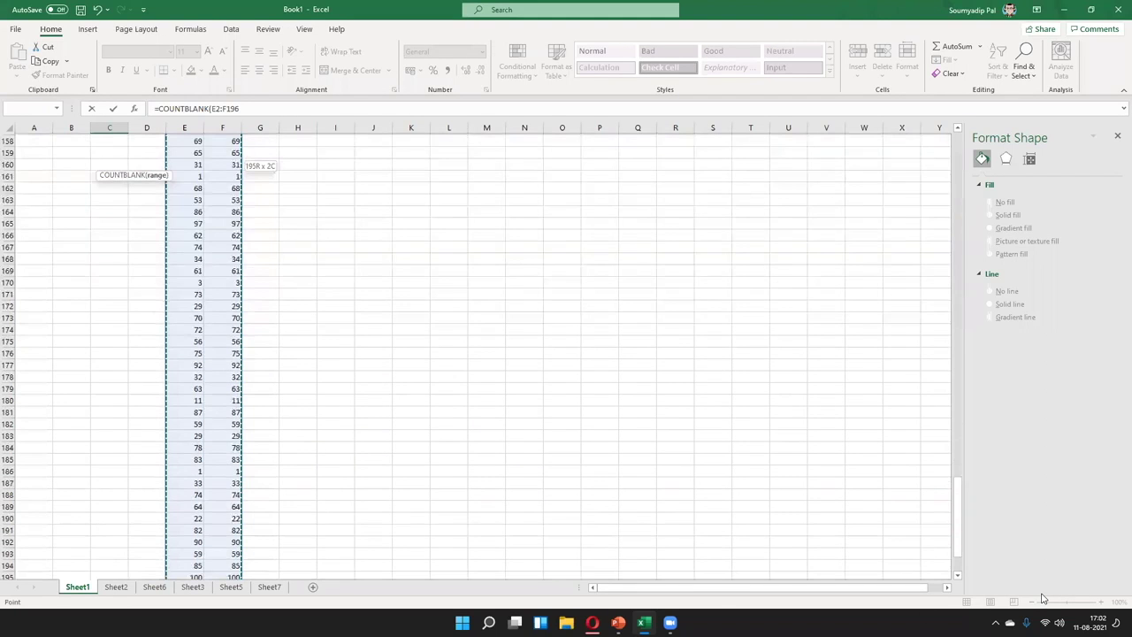
{"action": "key", "text": "Return"}
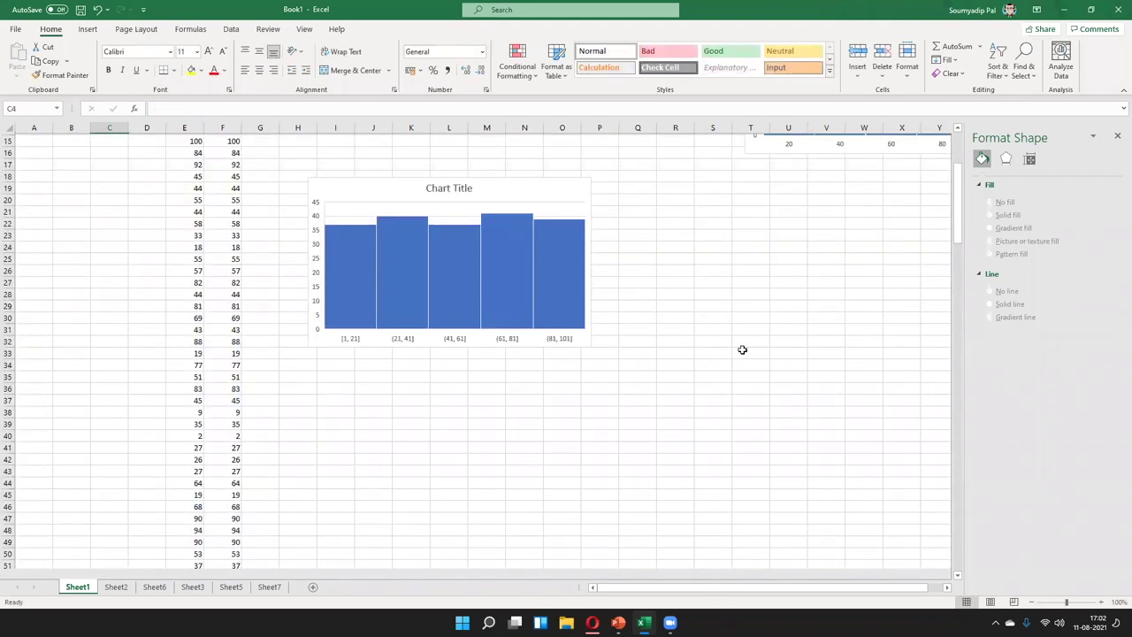
{"action": "key", "text": "Up"}
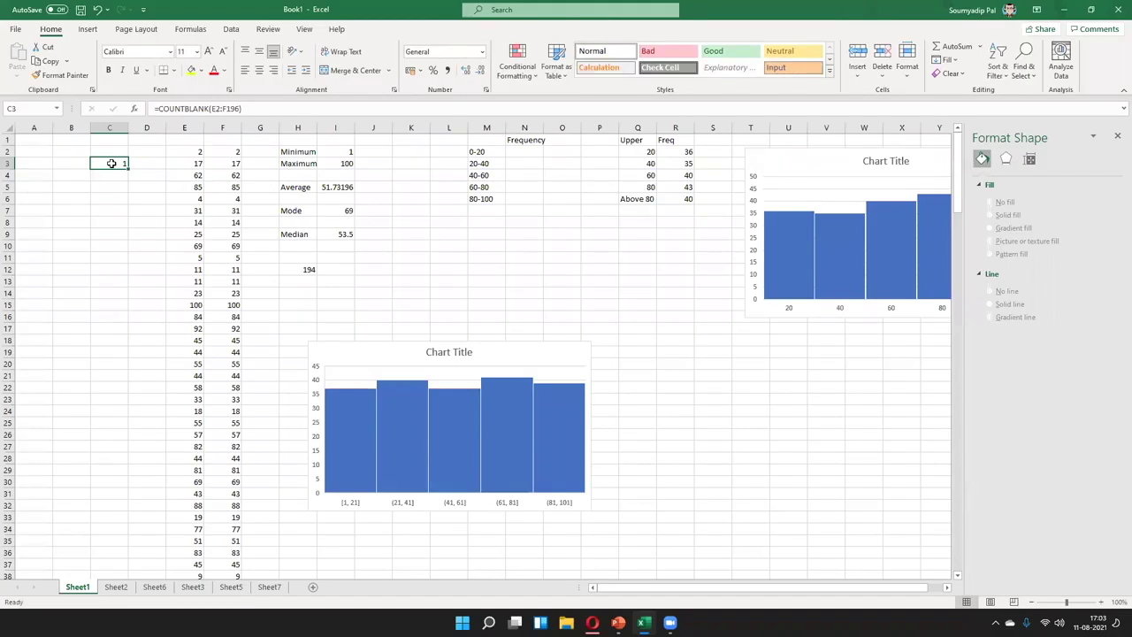
{"action": "key", "text": "Delete"}
- Count the blank cells of E2:E196 with a COUNTBLANK formula in cell E200
{"action": "left_click", "coordinate": [188, 198]}
{"action": "key", "text": "ctrl+Down"}
{"action": "key", "text": "Down"}
{"action": "key", "text": "Down"}
{"action": "key", "text": "Down"}
{"action": "key", "text": "Down"}
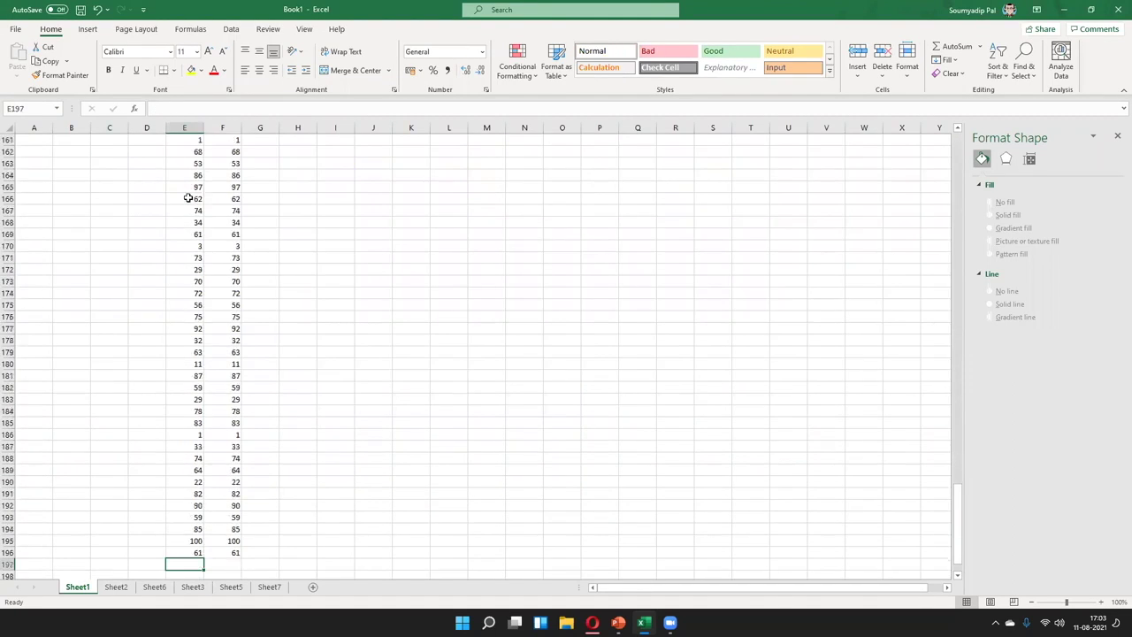
{"action": "type", "text": "=COUNTB"}
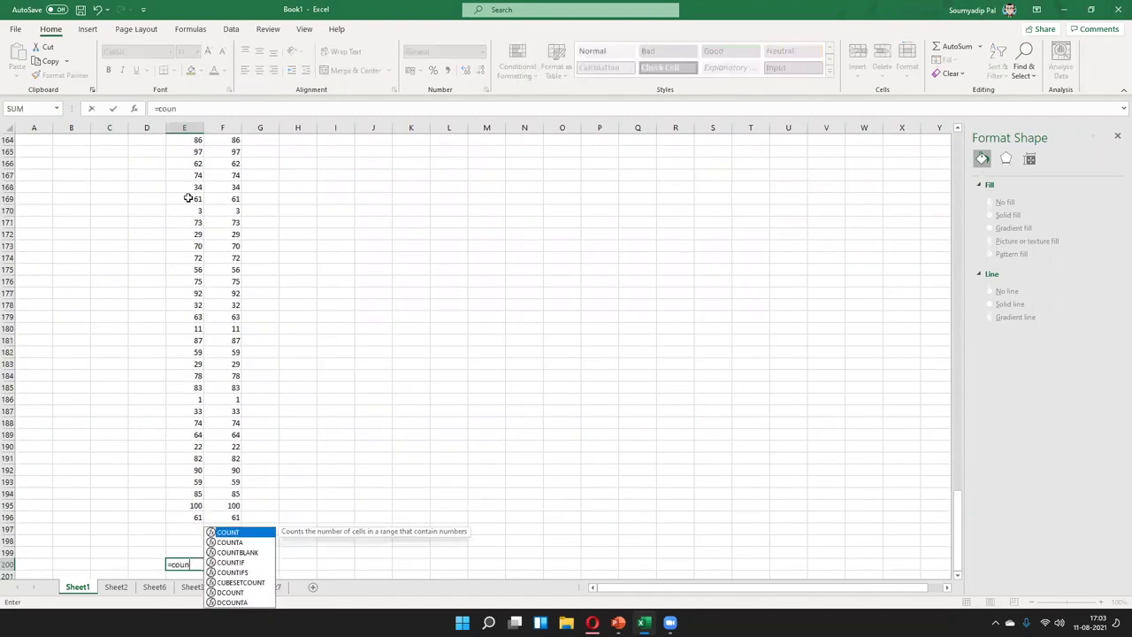
{"action": "key", "text": "Tab"}
{"action": "key", "text": "ctrl+Up"}
{"action": "key", "text": "ctrl+shift+Up"}
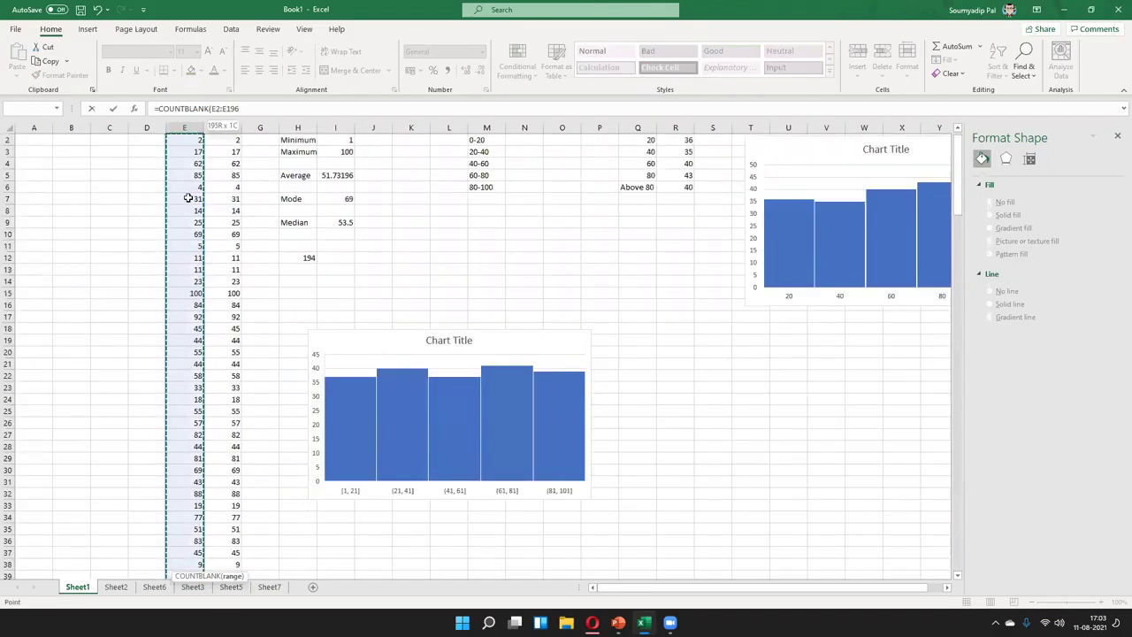
{"action": "key", "text": "Return"}
{"action": "key", "text": "Up"}
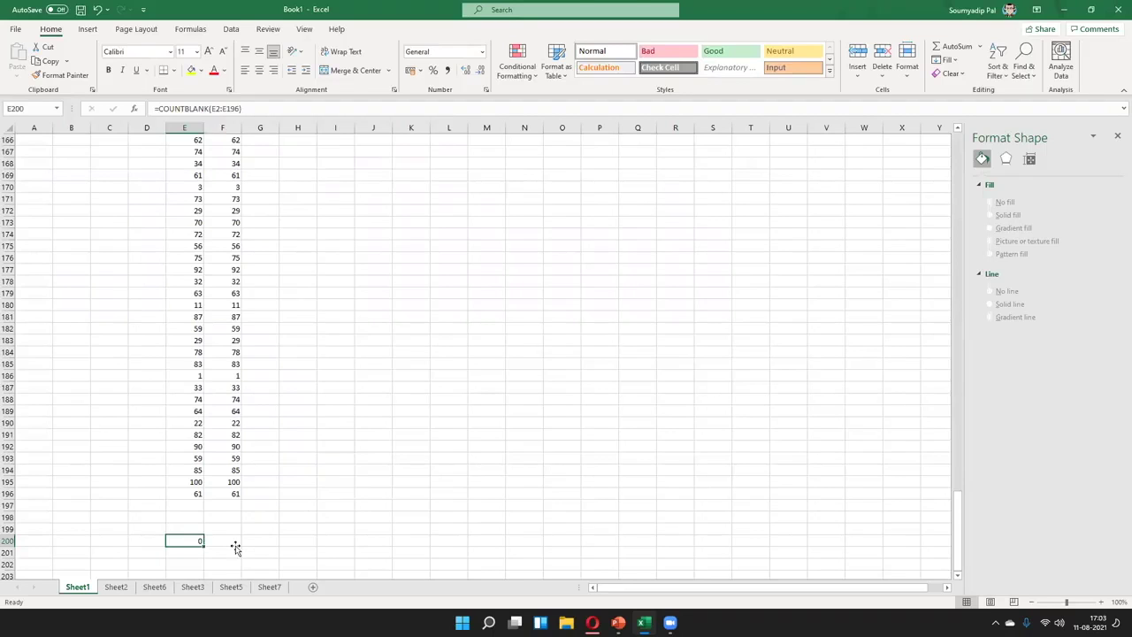
- Extend the COUNTBLANK formula from E200 to F200 and check the formula in each cell
{"action": "left_click_drag", "start_coordinate": [205, 546], "coordinate": [236, 547]}
{"action": "left_click", "coordinate": [671, 550]}
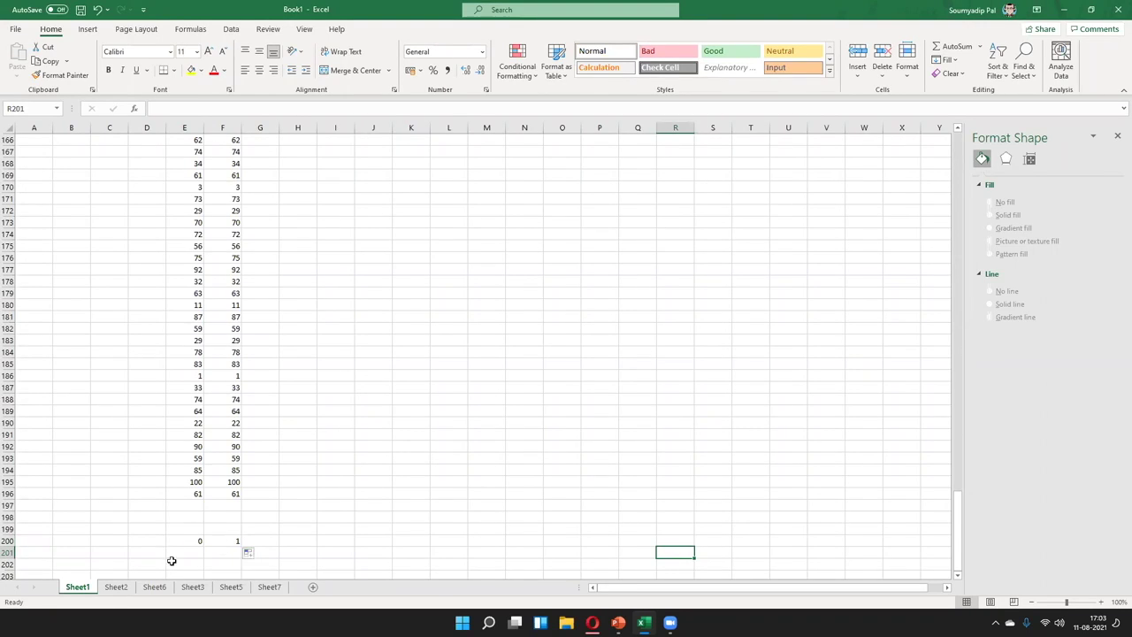
{"action": "left_click", "coordinate": [193, 541]}
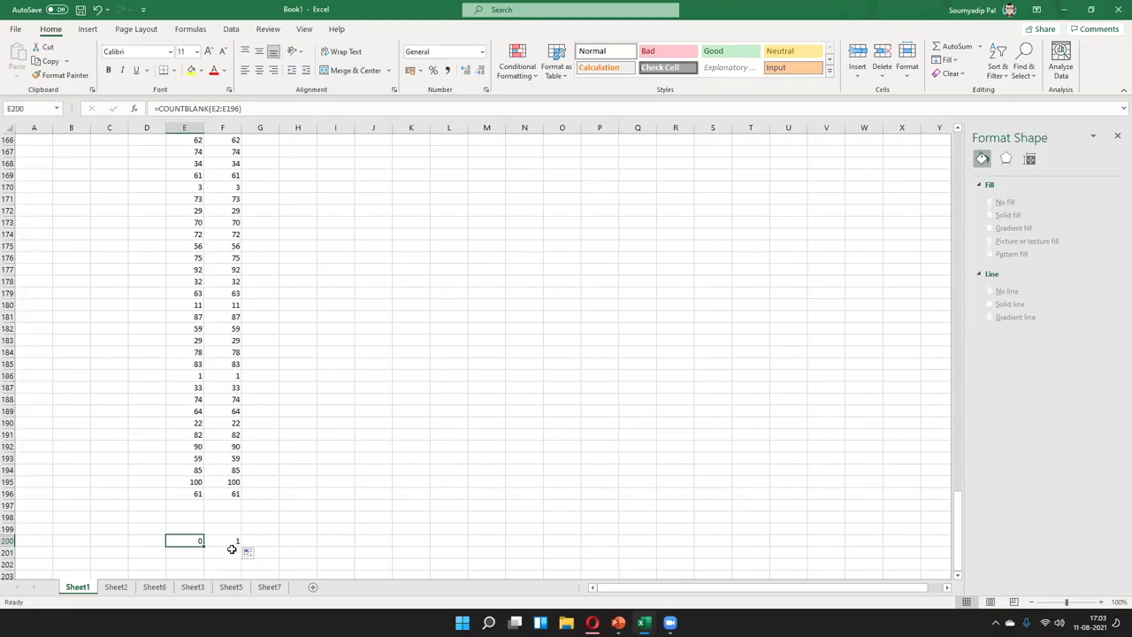
{"action": "key", "text": "Right"}
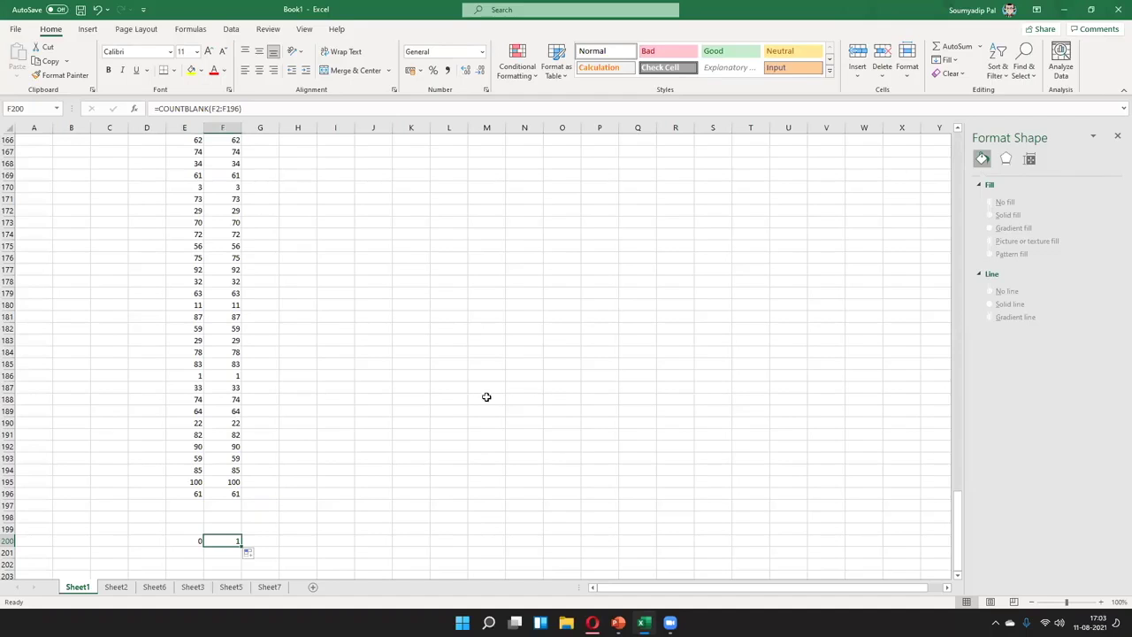
{"action": "scroll", "coordinate": [487, 397], "scroll_direction": "up", "scroll_amount": 20}
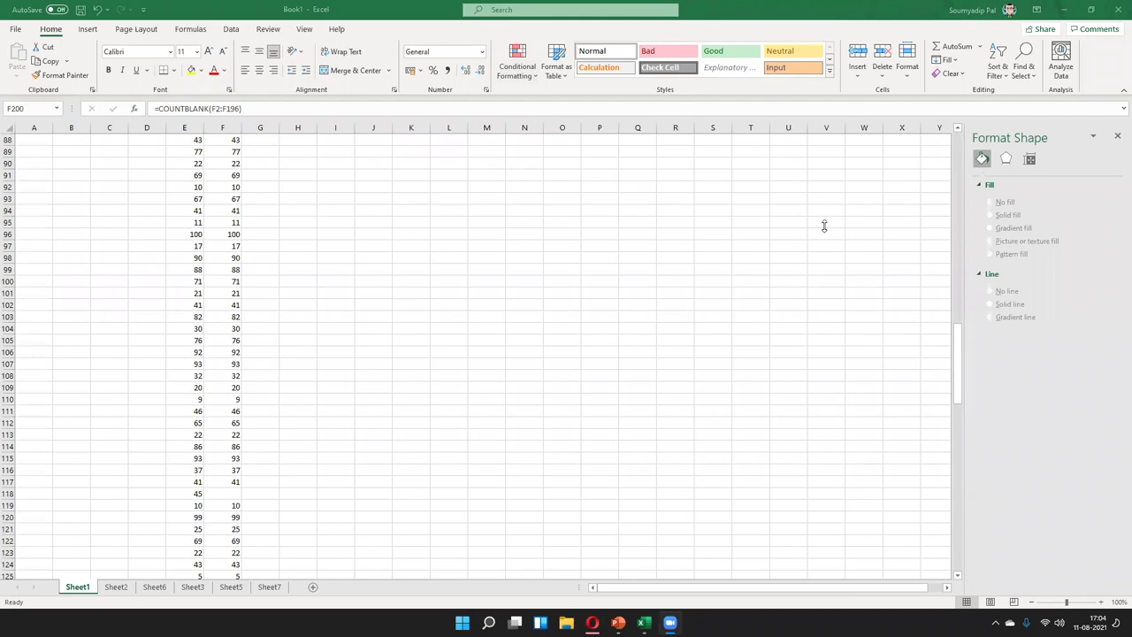
- Enter a formula in cell A2 that references cell E2
{"action": "scroll", "coordinate": [669, 268], "scroll_direction": "up", "scroll_amount": 17}
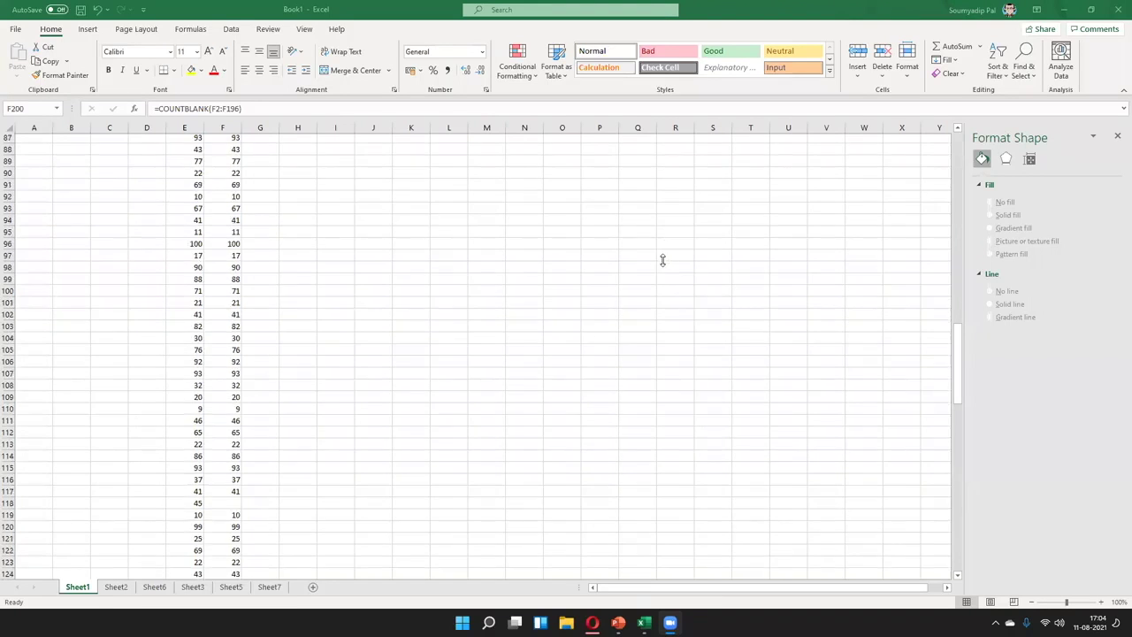
{"action": "scroll", "coordinate": [664, 275], "scroll_direction": "up", "scroll_amount": 8}
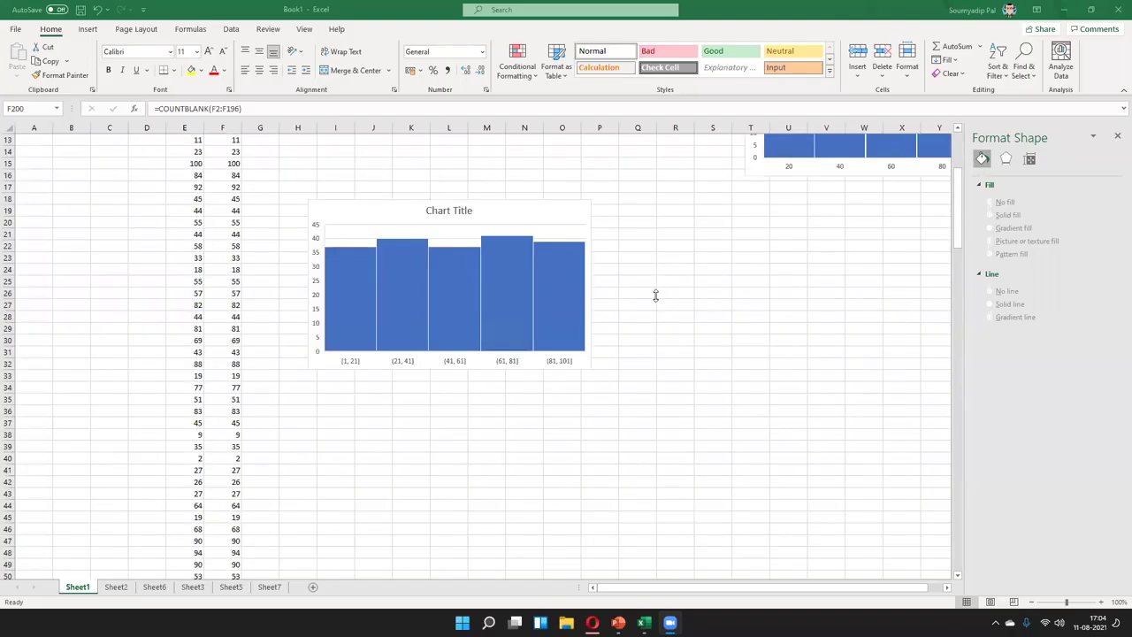
{"action": "scroll", "coordinate": [589, 273], "scroll_direction": "up", "scroll_amount": 4}
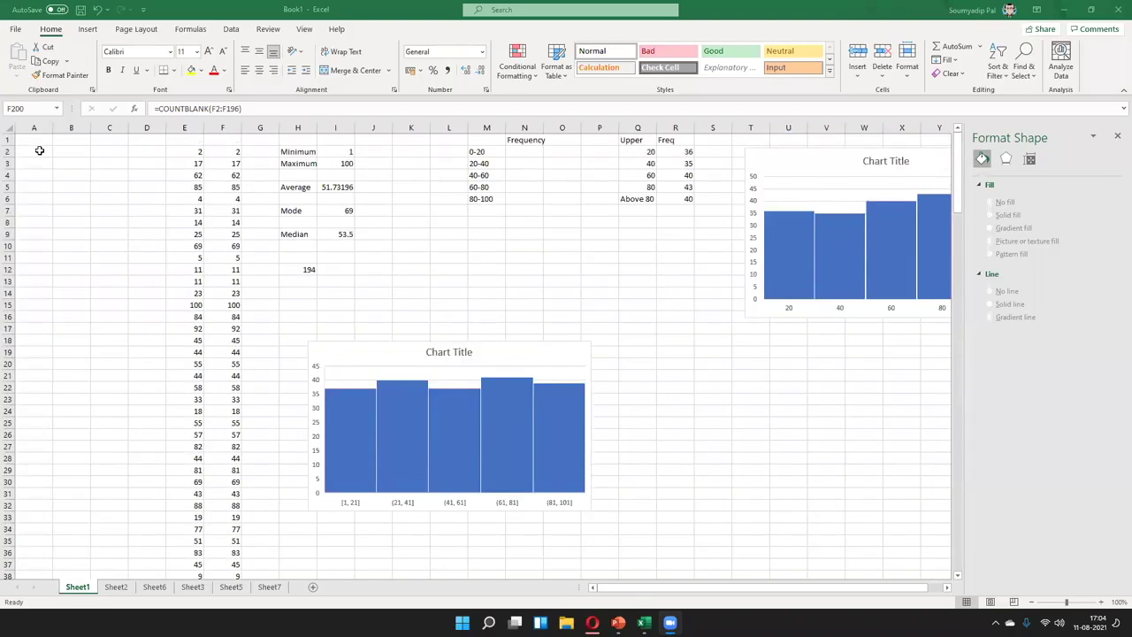
{"action": "key", "text": "ctrl+Home"}
{"action": "key", "text": "Down"}
{"action": "type", "text": "="}
{"action": "key", "text": "Right"}
{"action": "key", "text": "Right"}
{"action": "key", "text": "Right"}
{"action": "key", "text": "Right"}
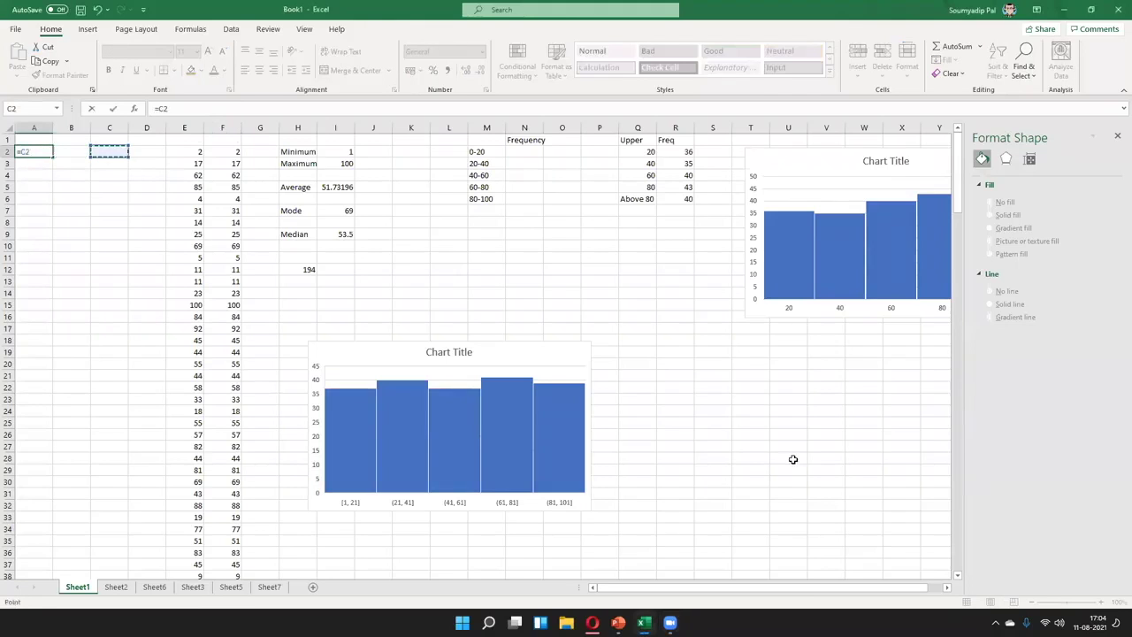
{"action": "key", "text": "Return"}
- Fill the E2 reference formula from A2 down to A196, matching the length of column E
{"action": "key", "text": "Right"}
{"action": "key", "text": "Right"}
{"action": "key", "text": "Right"}
{"action": "key", "text": "Right"}
{"action": "key", "text": "ctrl+Down"}
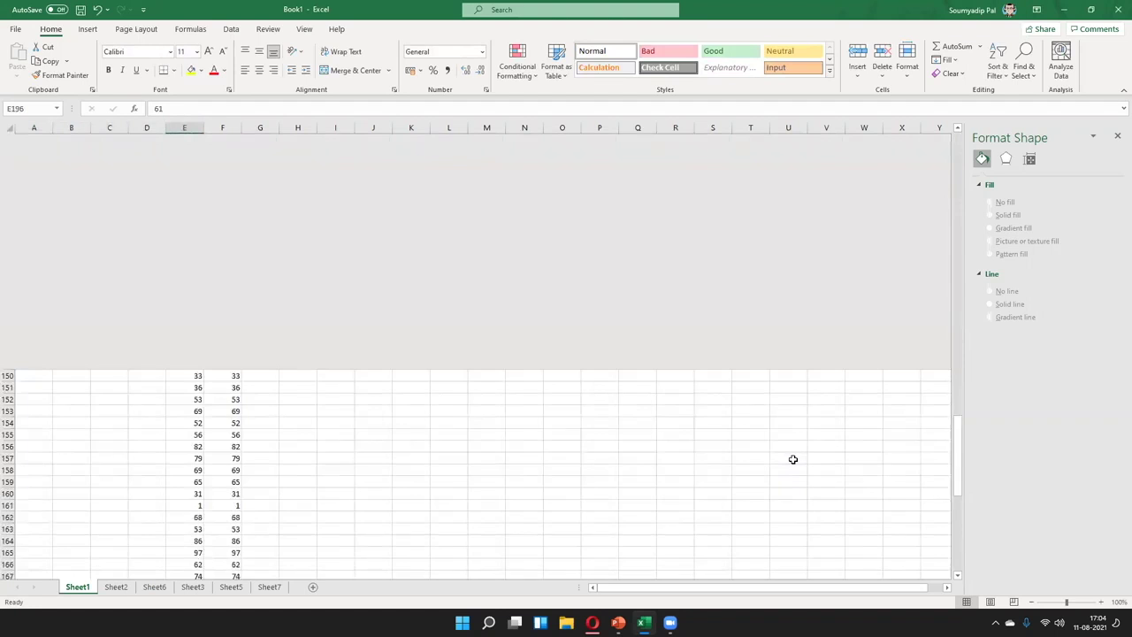
{"action": "key", "text": "Left"}
{"action": "key", "text": "Left"}
{"action": "key", "text": "Left"}
{"action": "key", "text": "Left"}
{"action": "key", "text": "ctrl+shift+Up"}
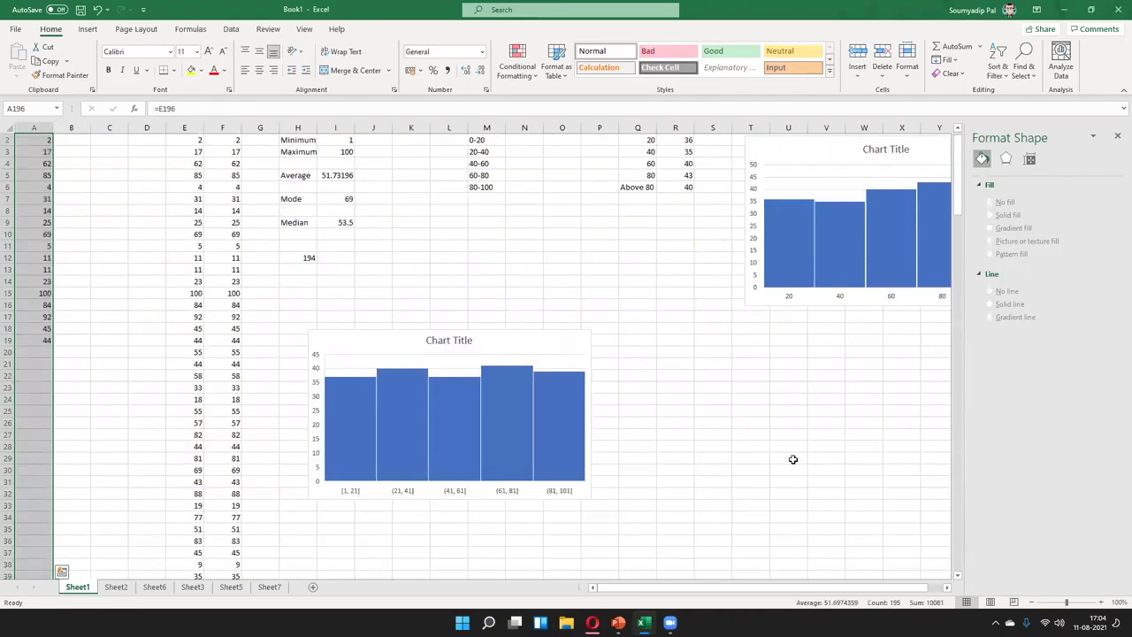
{"action": "key", "text": "Up"}
{"action": "key", "text": "ctrl+Up"}
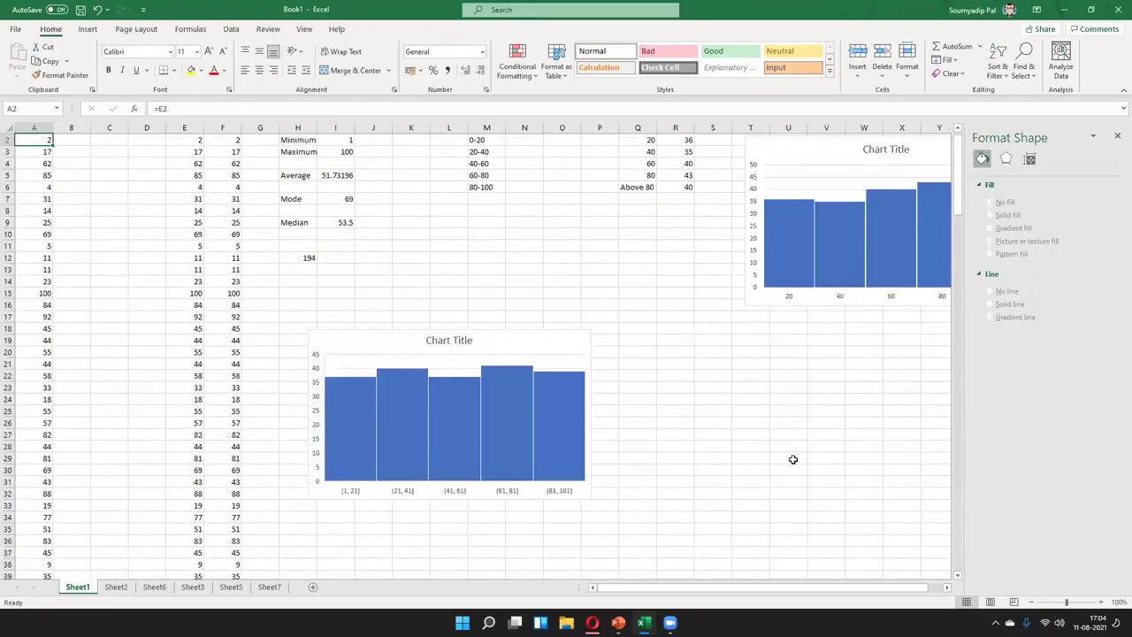
- Compare the contents of A2 and E2 to see which holds a formula and which holds a typed value
{"action": "key", "text": "Up"}
{"action": "key", "text": "Down"}
{"action": "key", "text": "Right"}
{"action": "key", "text": "Right"}
{"action": "key", "text": "Right"}
{"action": "key", "text": "Right"}
{"action": "key", "text": "Right"}
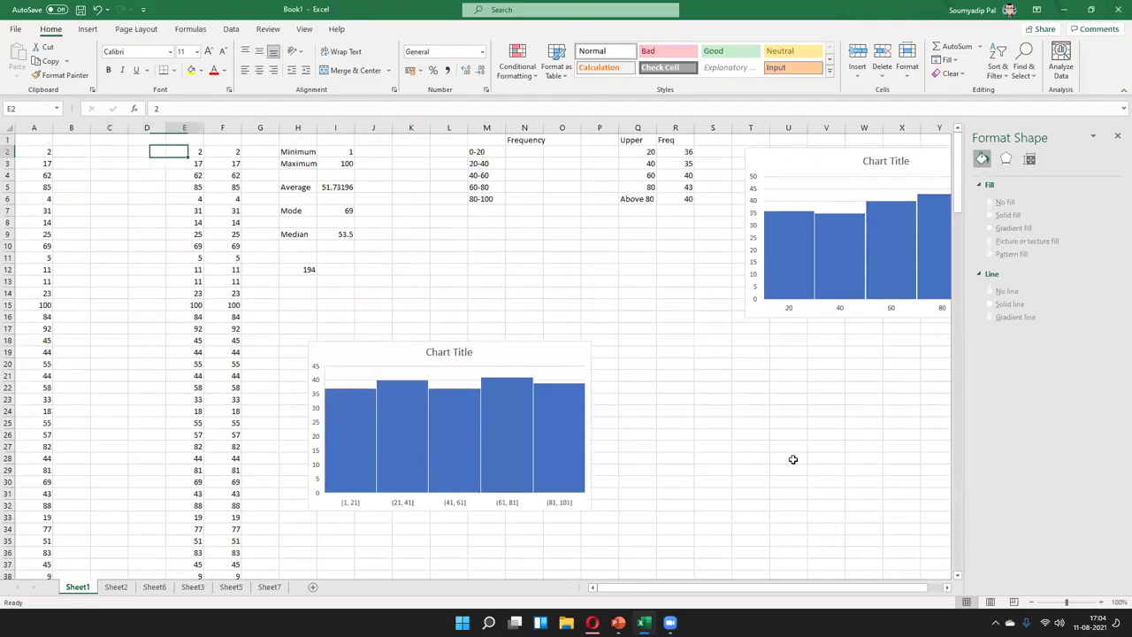
{"action": "key", "text": "Left"}
{"action": "key", "text": "Left"}
{"action": "key", "text": "Left"}
{"action": "key", "text": "Left"}
{"action": "key", "text": "Left"}
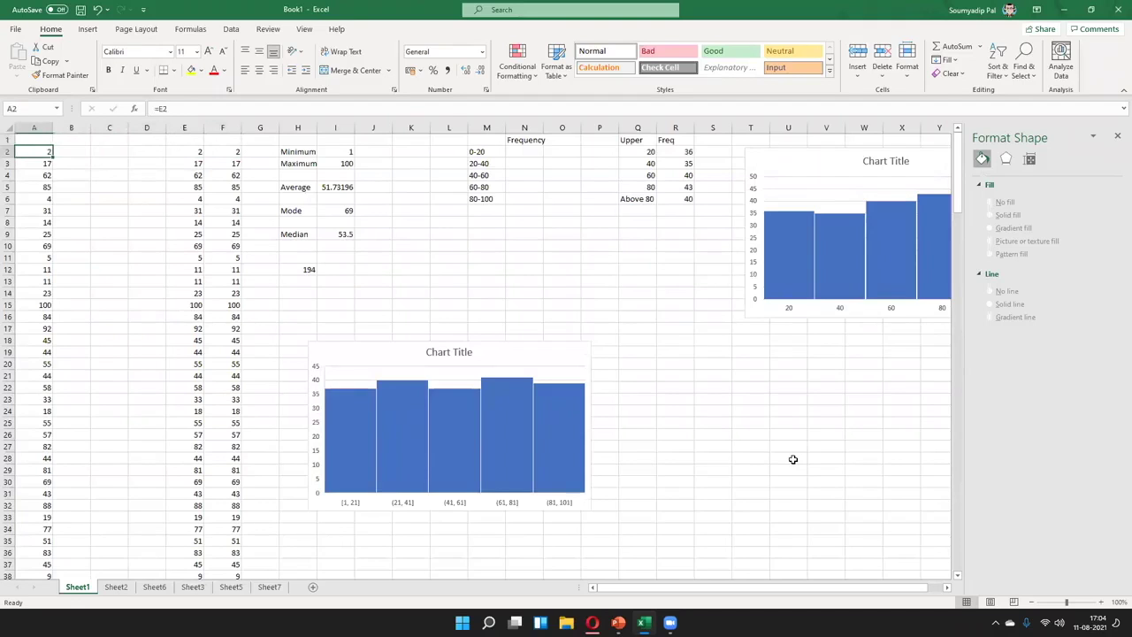
- Select A2:A196 and review the linked values against columns E and F
{"action": "key", "text": "ctrl+shift+Down"}
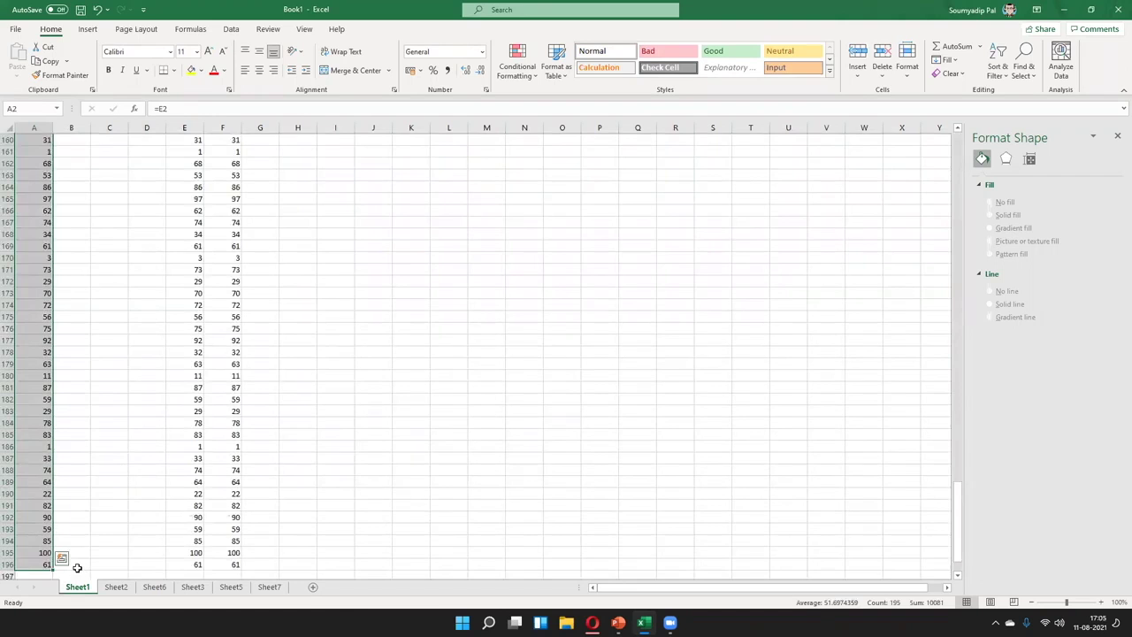
{"action": "scroll", "coordinate": [76, 564], "scroll_direction": "up", "scroll_amount": 2}
{"action": "scroll", "coordinate": [69, 452], "scroll_direction": "up", "scroll_amount": 20}
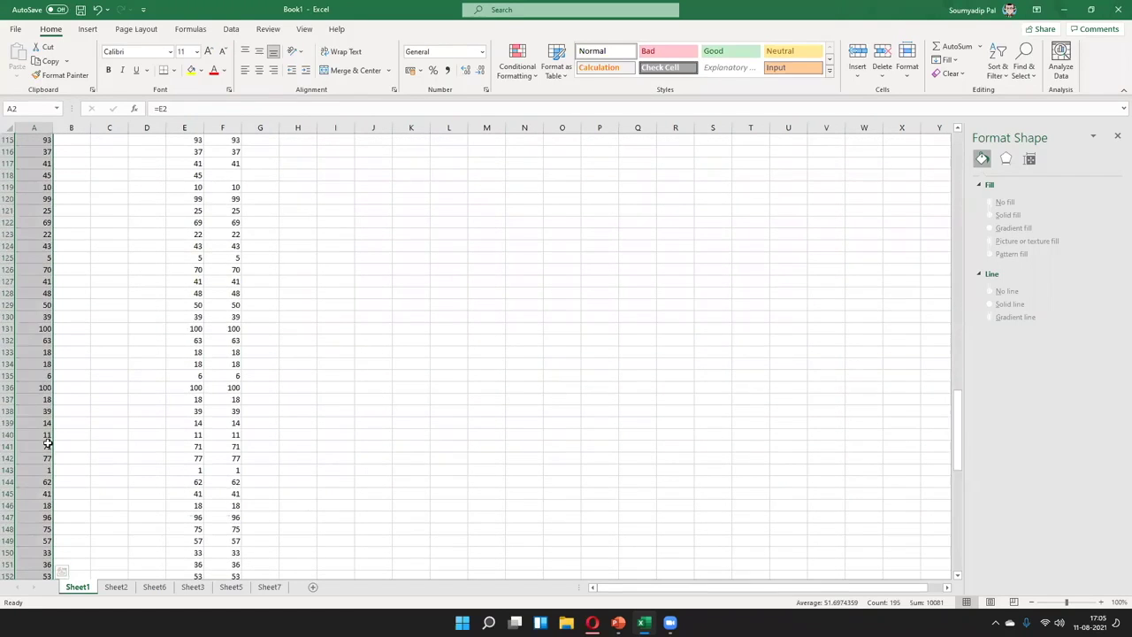
{"action": "scroll", "coordinate": [38, 431], "scroll_direction": "up", "scroll_amount": 20}
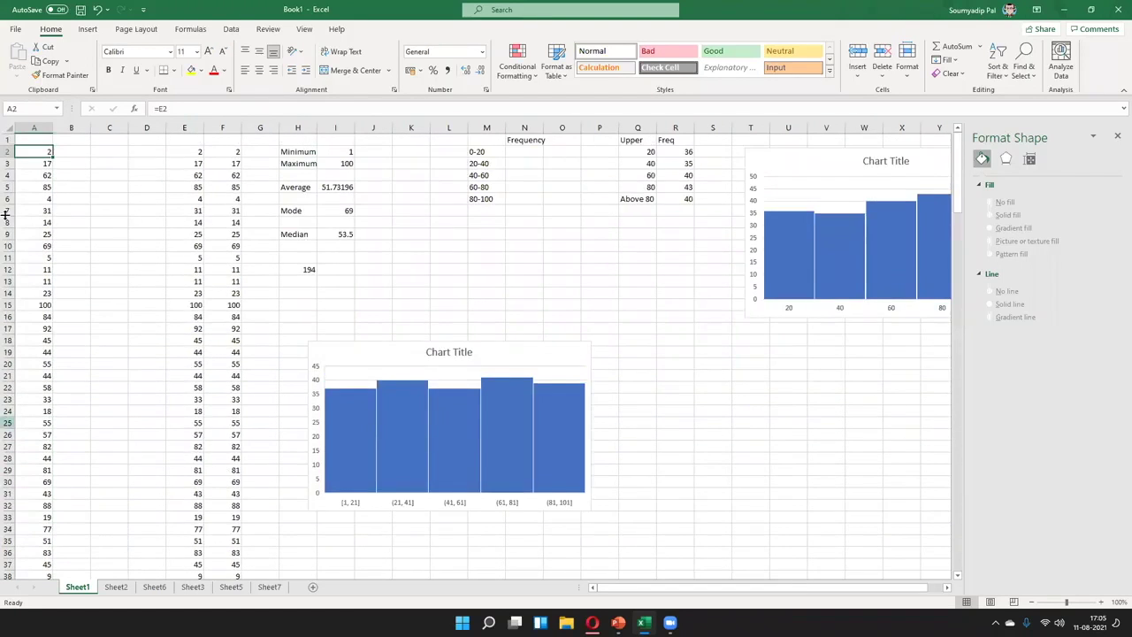
- Clear the source values in E2:E196 to check the effect on column A, and undo the deletion
{"action": "left_click", "coordinate": [187, 152]}
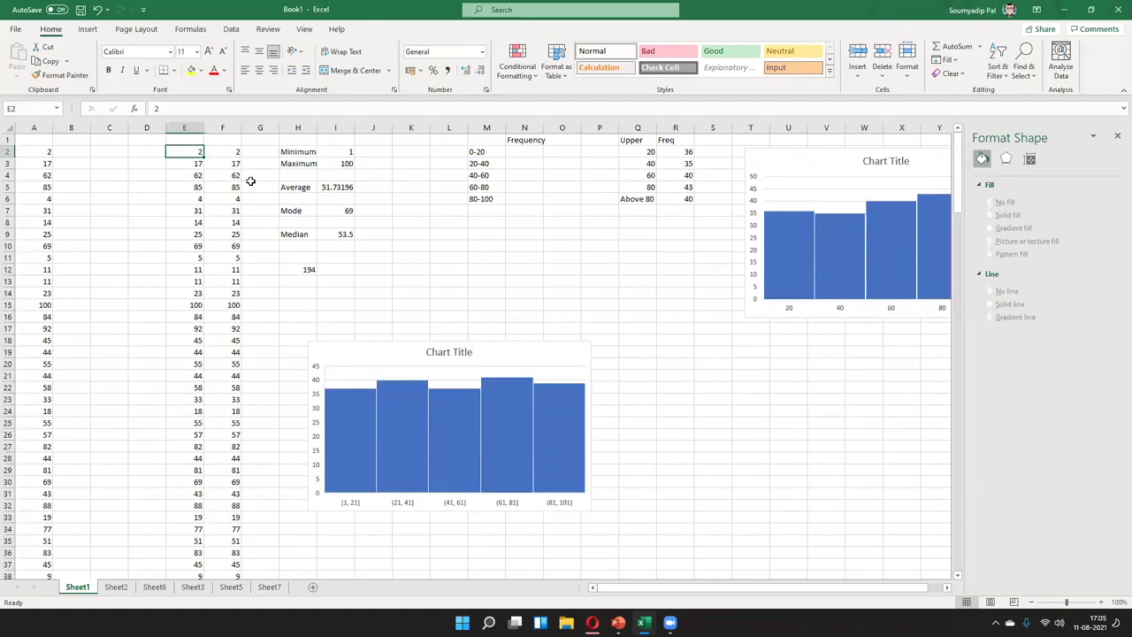
{"action": "key", "text": "ctrl+shift+Down"}
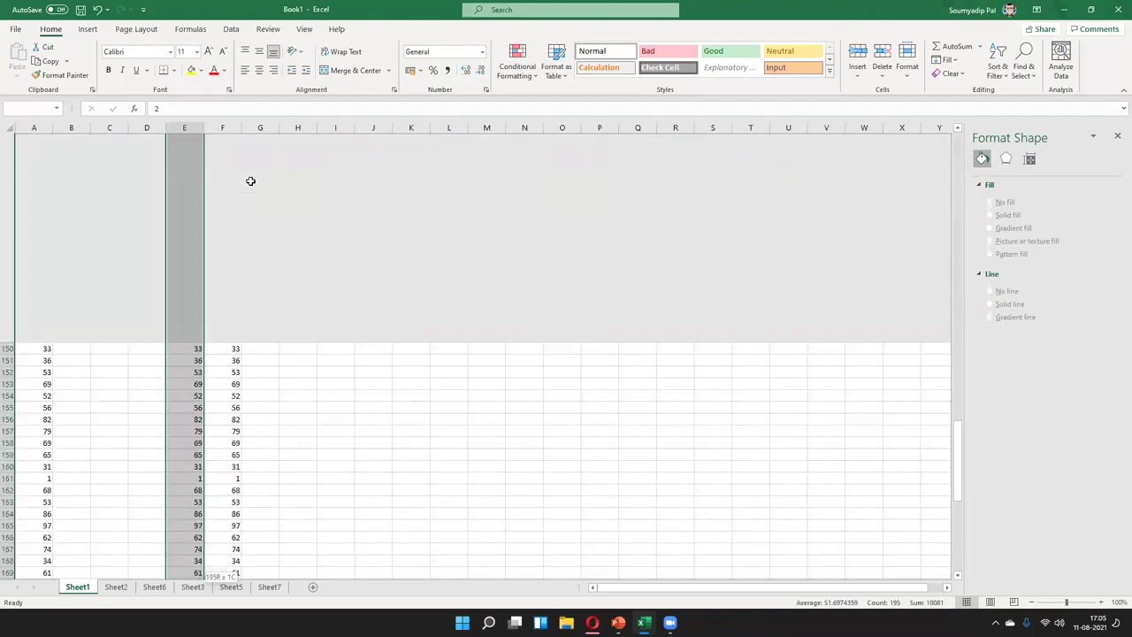
{"action": "scroll", "coordinate": [250, 181], "scroll_direction": "up", "scroll_amount": 20}
{"action": "key", "text": "Delete"}
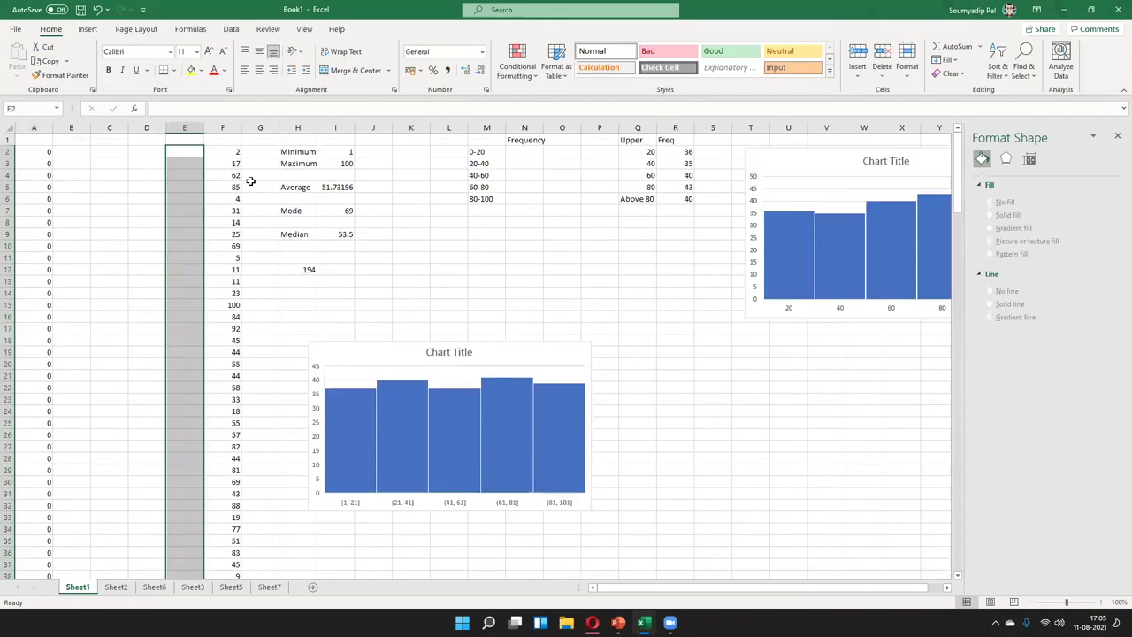
{"action": "key", "text": "ctrl+v"}
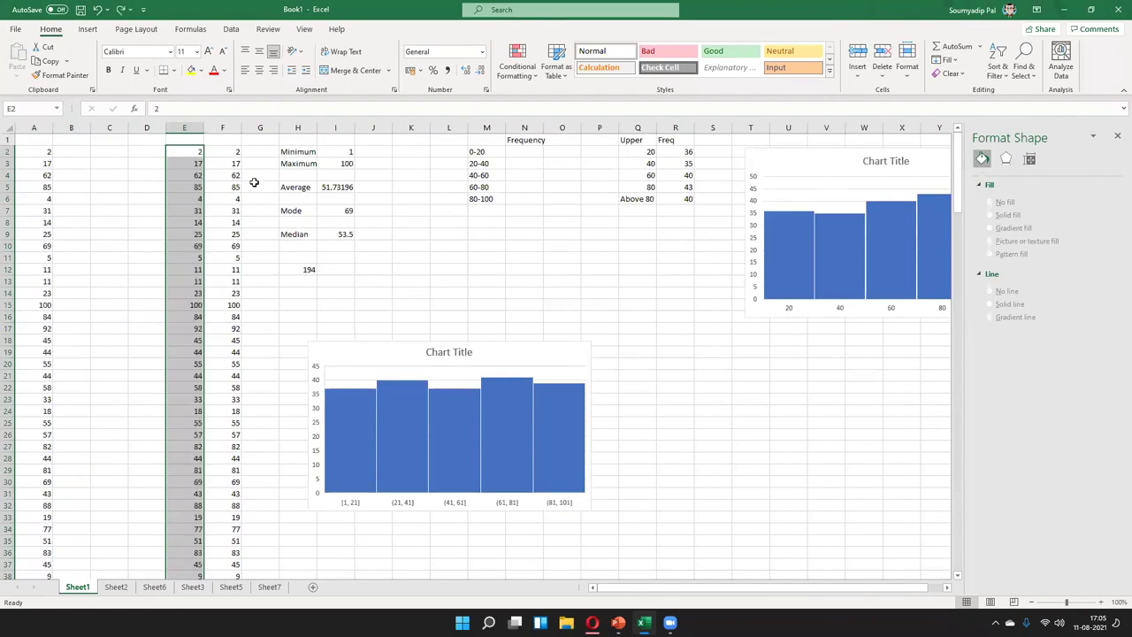
- Copy the linked range A2:A196 and paste it back over the same cells
{"action": "left_click", "coordinate": [37, 154]}
{"action": "key", "text": "shift+Down"}
{"action": "key", "text": "shift+Down"}
{"action": "key", "text": "shift+Down"}
{"action": "key", "text": "ctrl+shift+Down"}
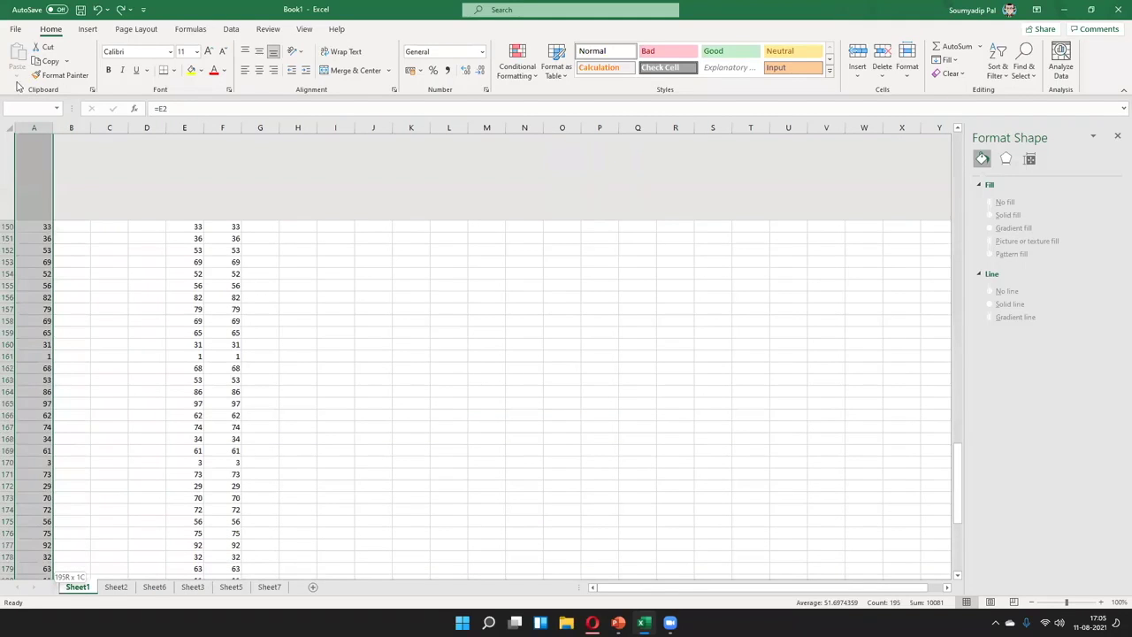
{"action": "key", "text": "ctrl+c"}
{"action": "scroll", "coordinate": [113, 283], "scroll_direction": "up", "scroll_amount": 20}
{"action": "left_click", "coordinate": [109, 281]}
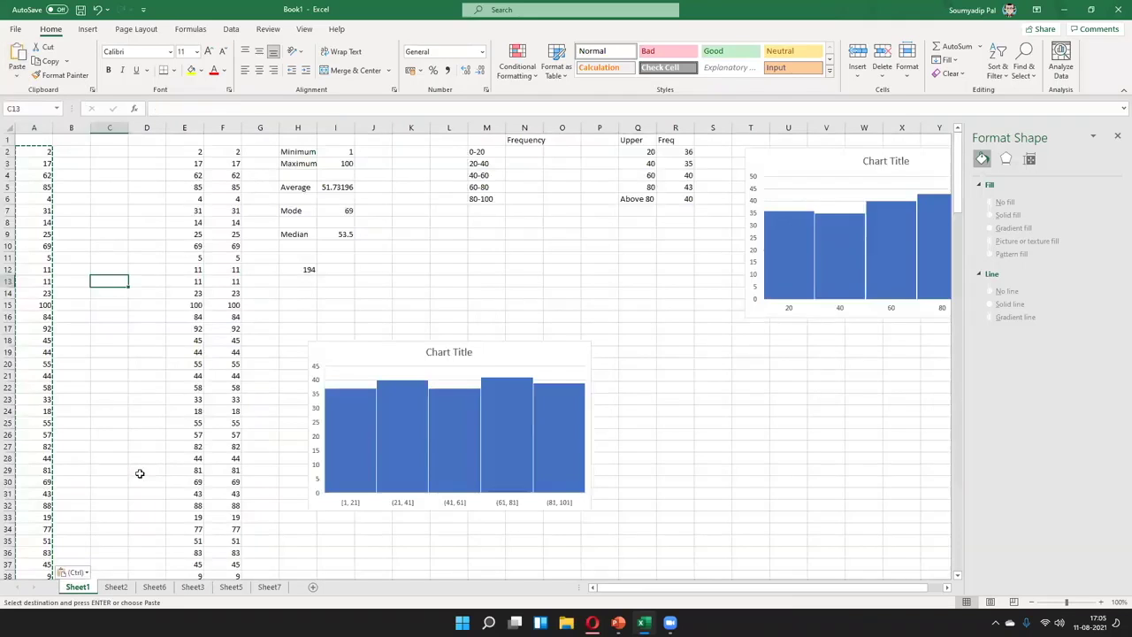
{"action": "left_click", "coordinate": [139, 473]}
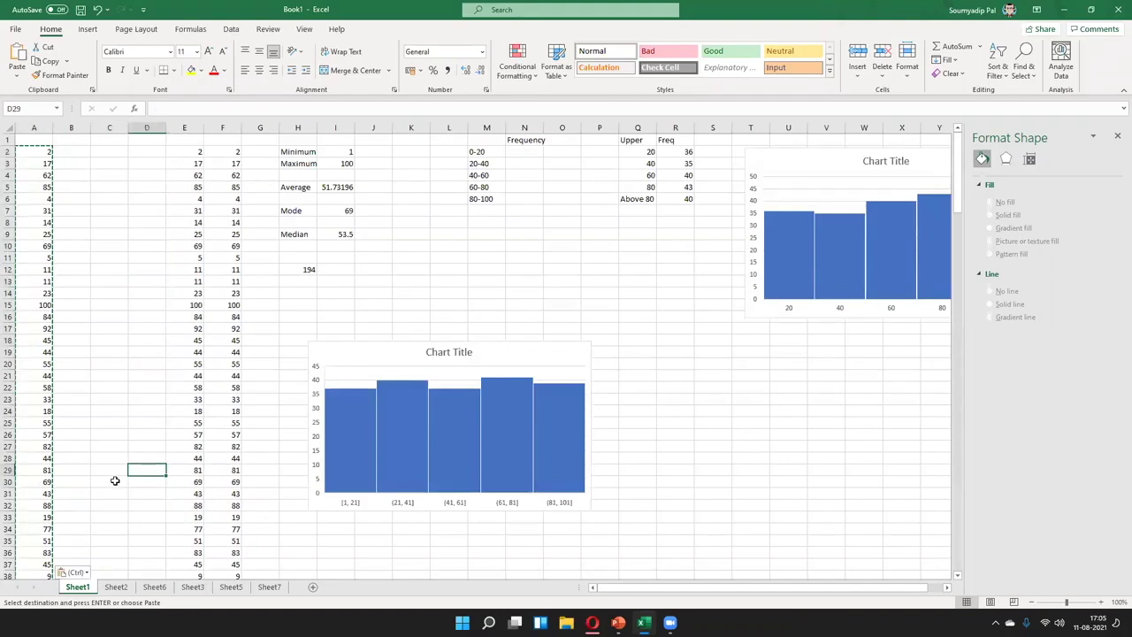